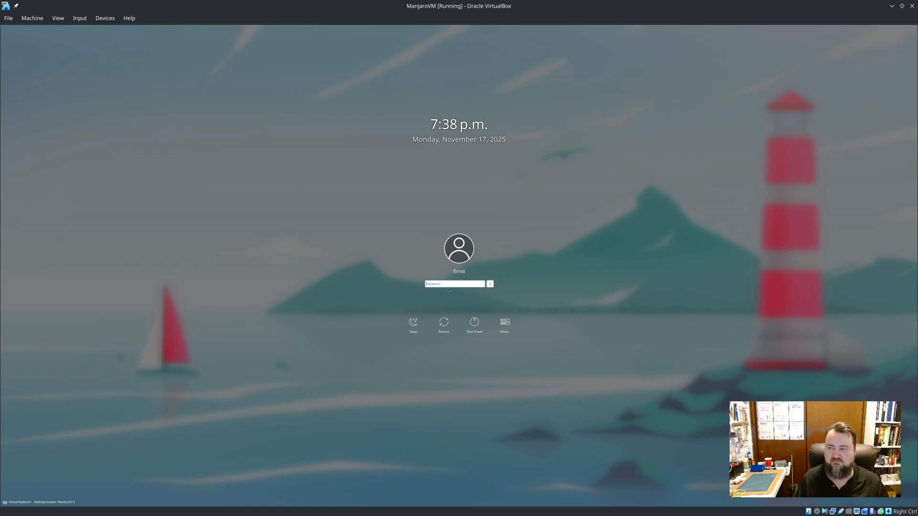
- Log in to the desktop session with the account password
{"action": "type", "text": "******"}
{"action": "key", "text": "Return"}
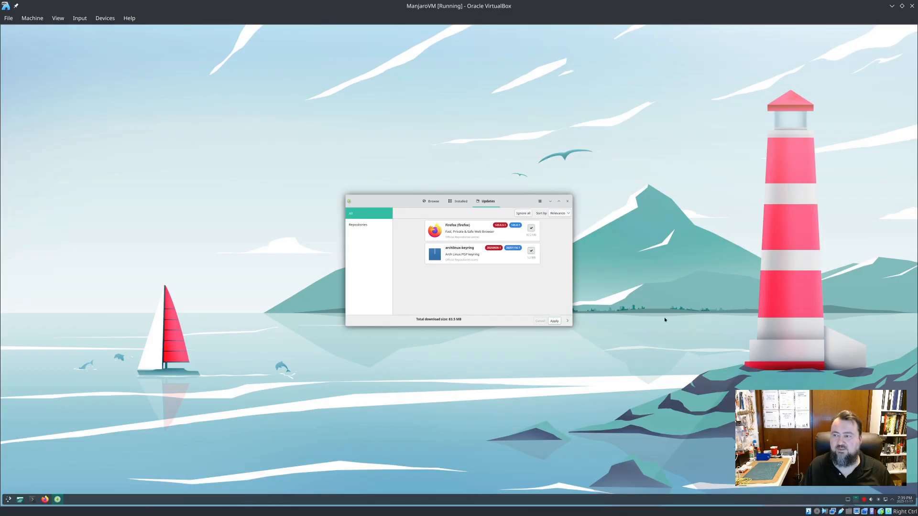
- Install the pending Firefox and archlinux-keyring updates, authenticate with the account password, and close the package manager
{"action": "left_click", "coordinate": [560, 203]}
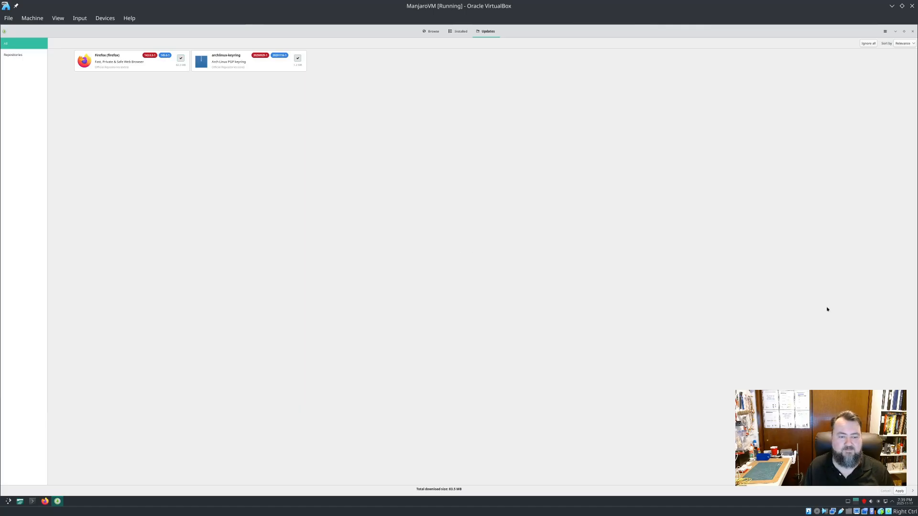
{"action": "left_click", "coordinate": [899, 491]}
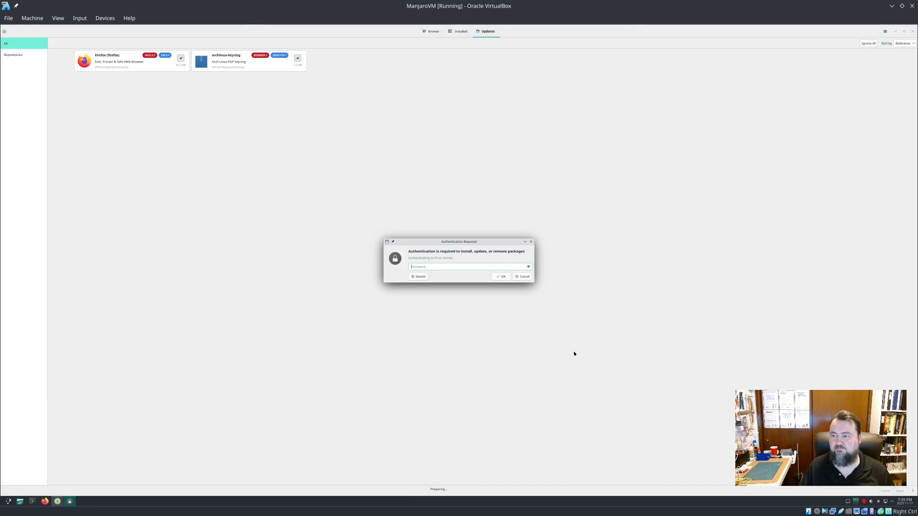
{"action": "type", "text": "••••••"}
{"action": "key", "text": "Return"}
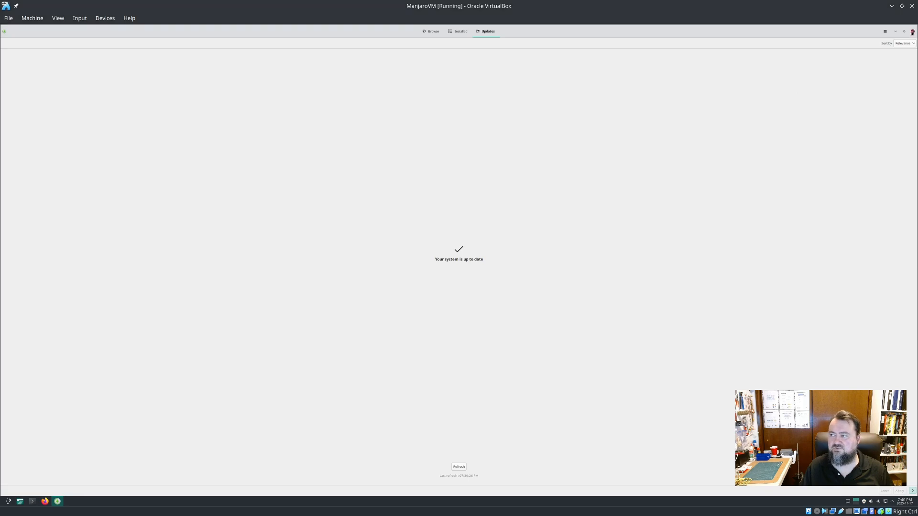
{"action": "left_click", "coordinate": [912, 31]}
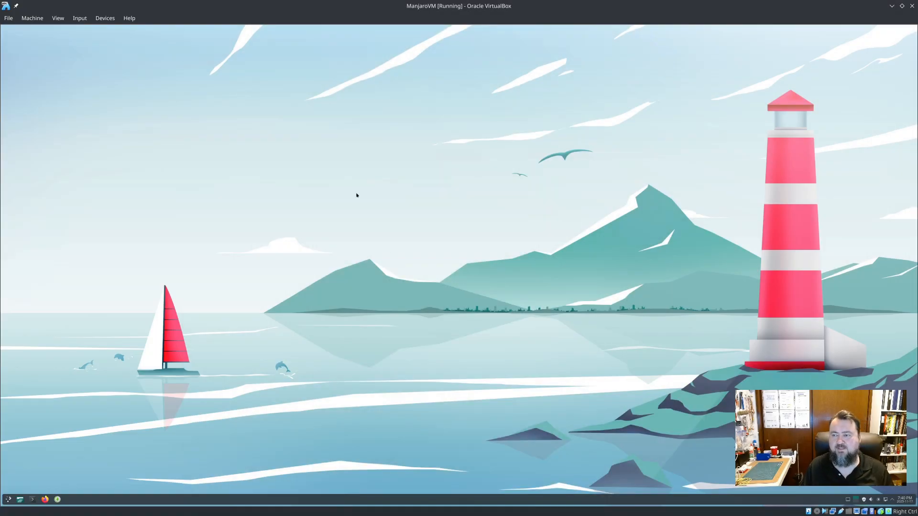
- Set the display's global scale to 175% in Display Configuration, apply it and close the settings window
{"action": "right_click", "coordinate": [356, 195]}
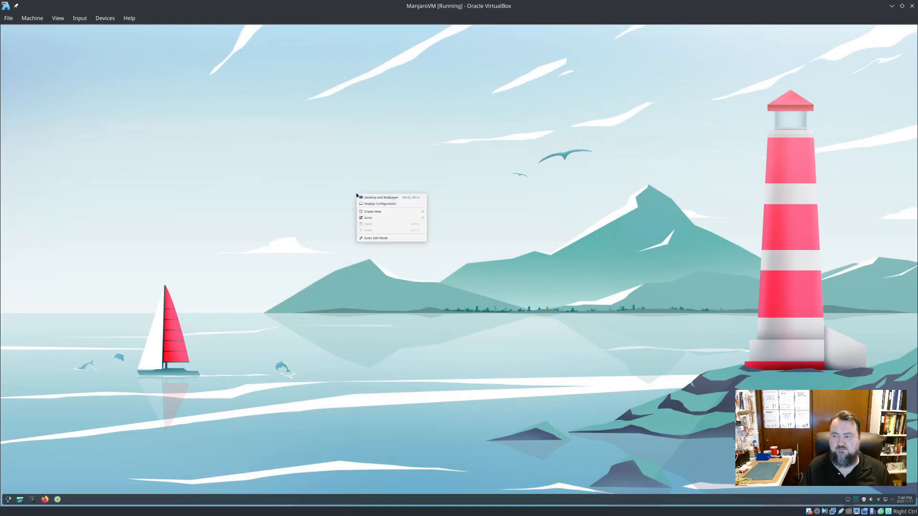
{"action": "left_click", "coordinate": [386, 206]}
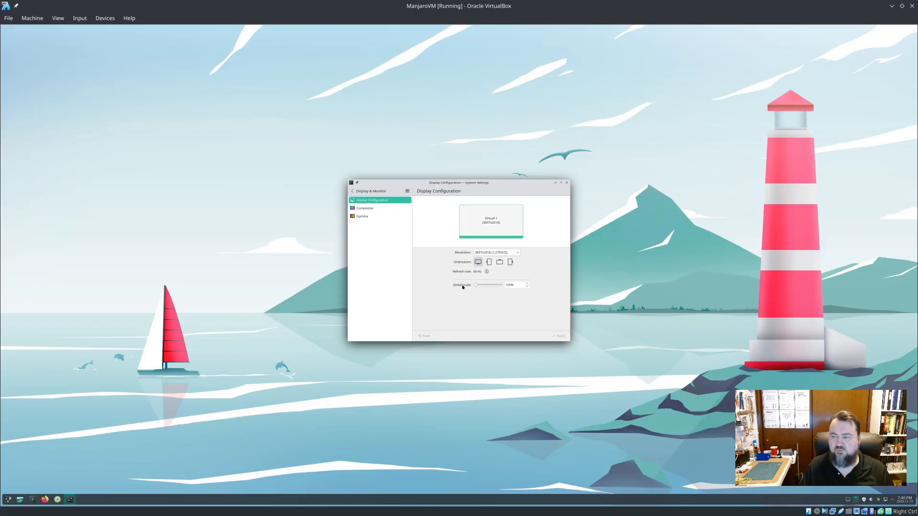
{"action": "left_click_drag", "start_coordinate": [477, 286], "coordinate": [484, 288]}
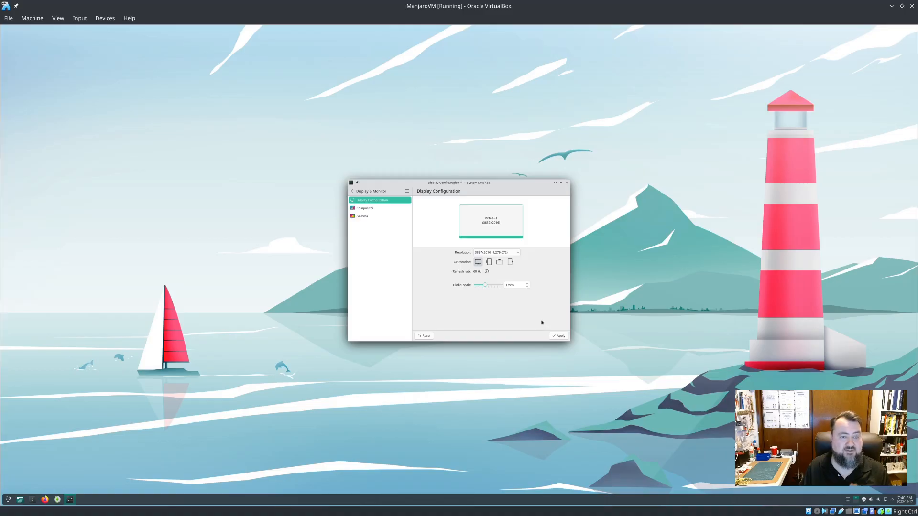
{"action": "left_click", "coordinate": [562, 336]}
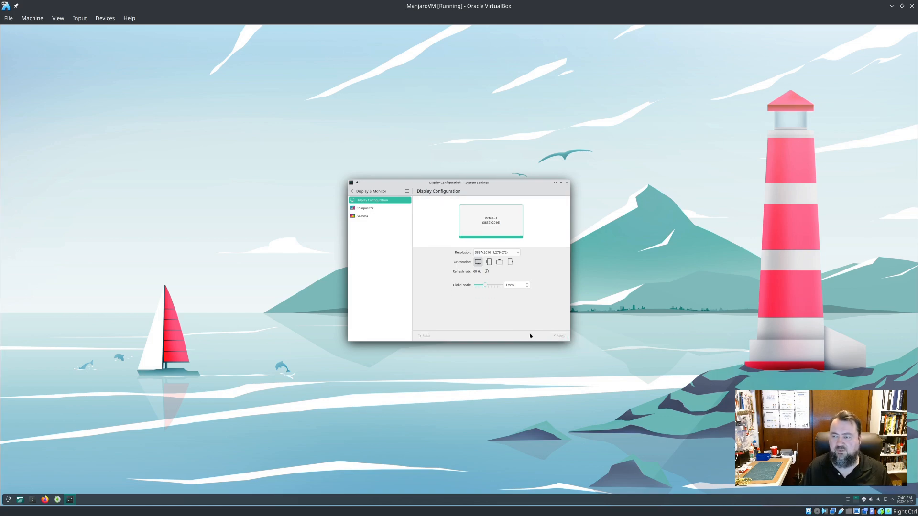
{"action": "left_click", "coordinate": [568, 183]}
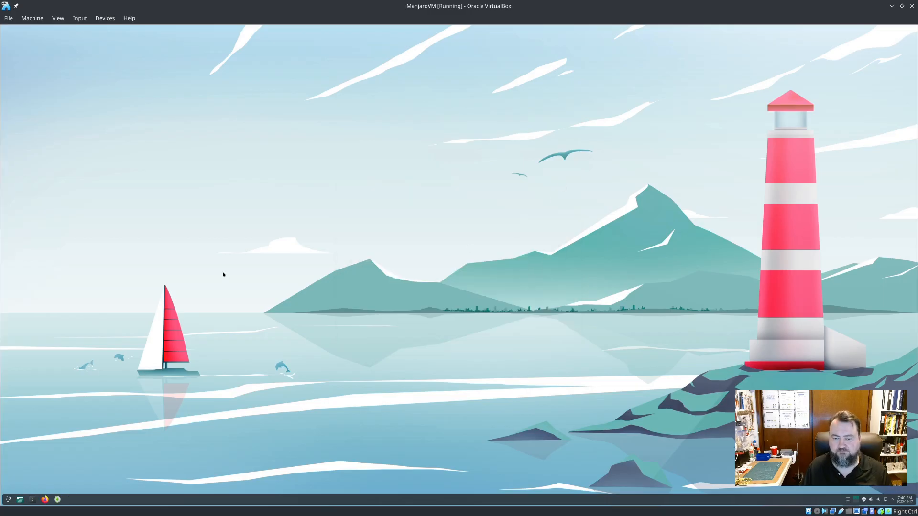
- Open System Settings from the application launcher and maximize its window
{"action": "left_click", "coordinate": [9, 500]}
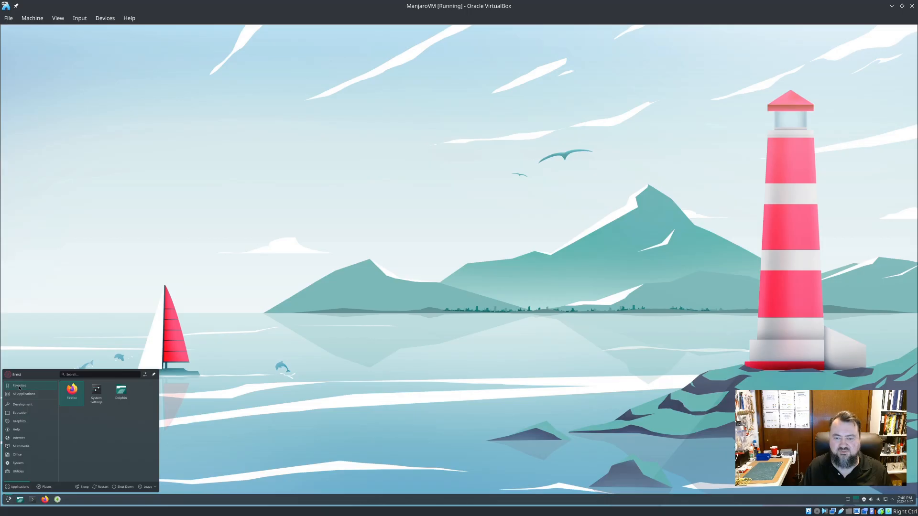
{"action": "left_click", "coordinate": [8, 500]}
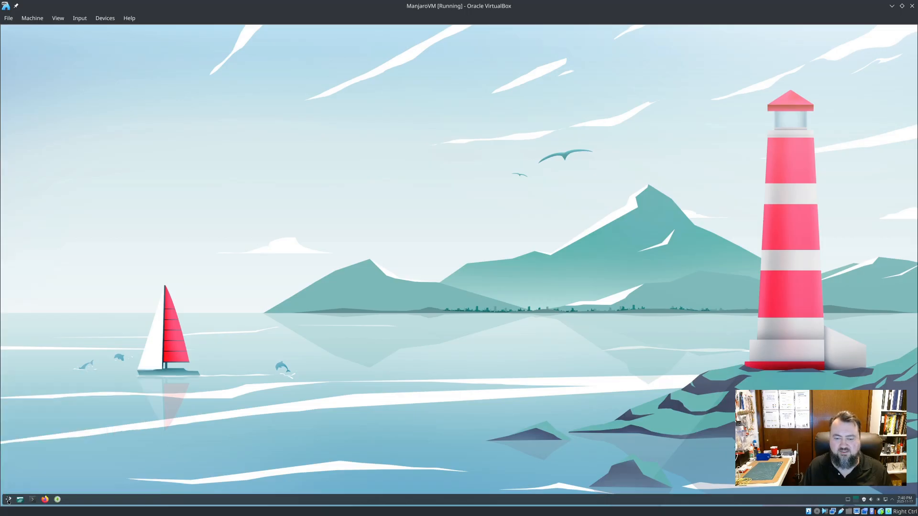
{"action": "left_click", "coordinate": [8, 500]}
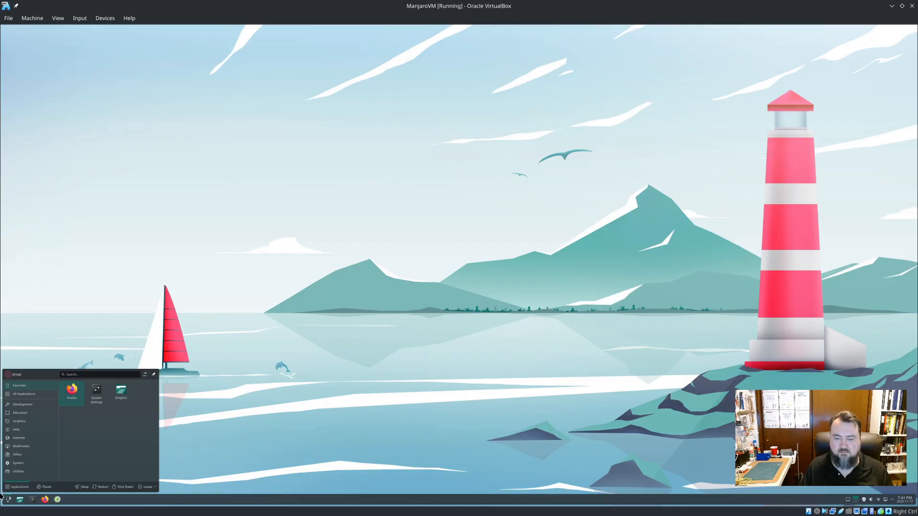
{"action": "left_click", "coordinate": [97, 393]}
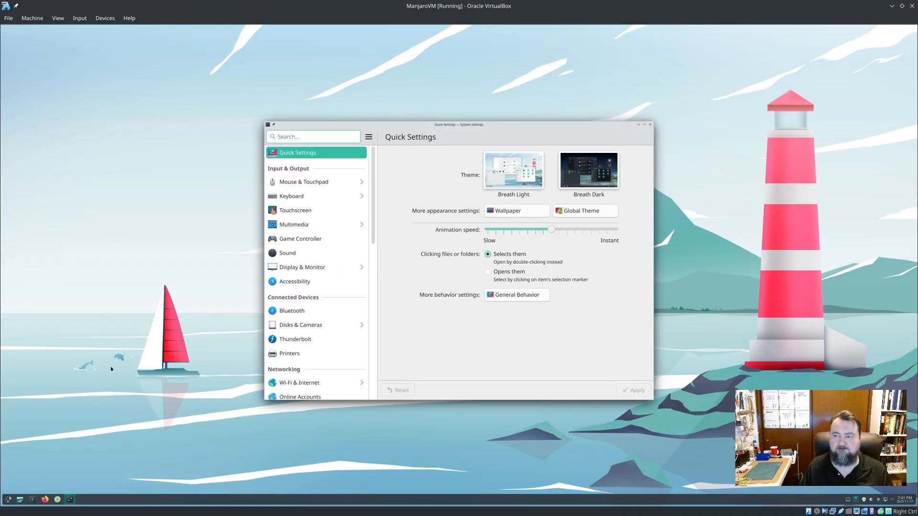
{"action": "left_click_drag", "start_coordinate": [476, 126], "coordinate": [438, 90]}
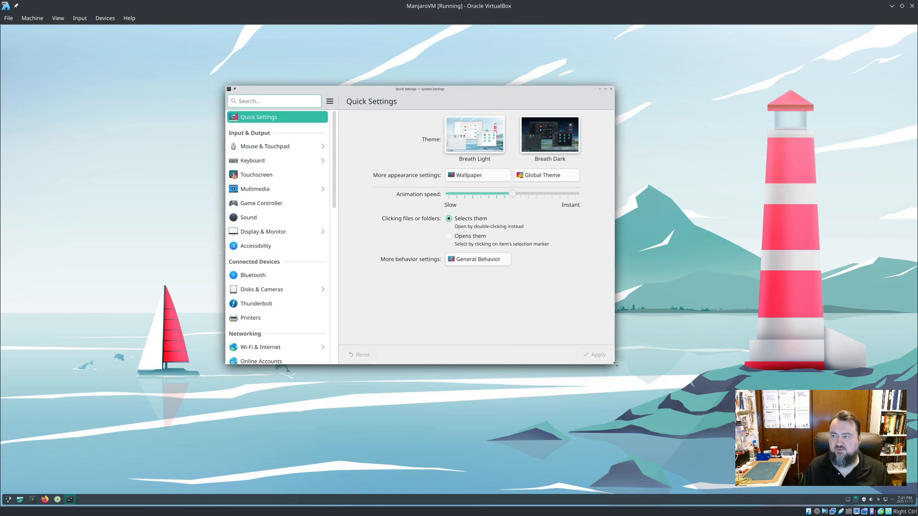
{"action": "left_click_drag", "start_coordinate": [616, 366], "coordinate": [683, 389]}
{"action": "left_click", "coordinate": [671, 90]}
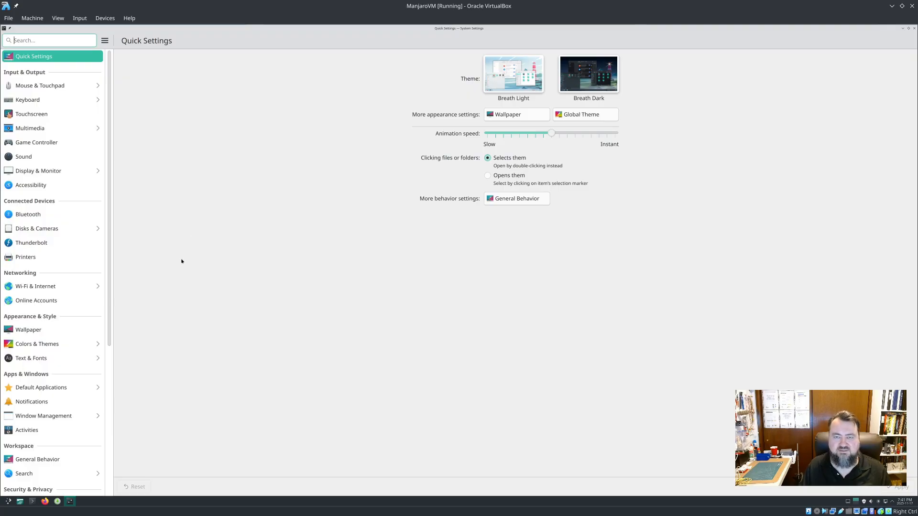
- Adjust all system fonts to size 12 under Text & Fonts, apply the change and close System Settings
{"action": "left_click", "coordinate": [34, 361]}
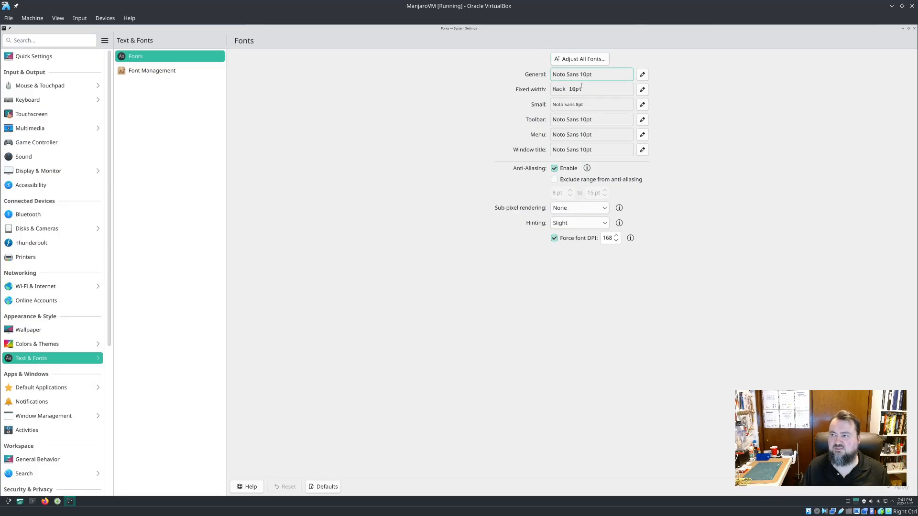
{"action": "left_click", "coordinate": [583, 62]}
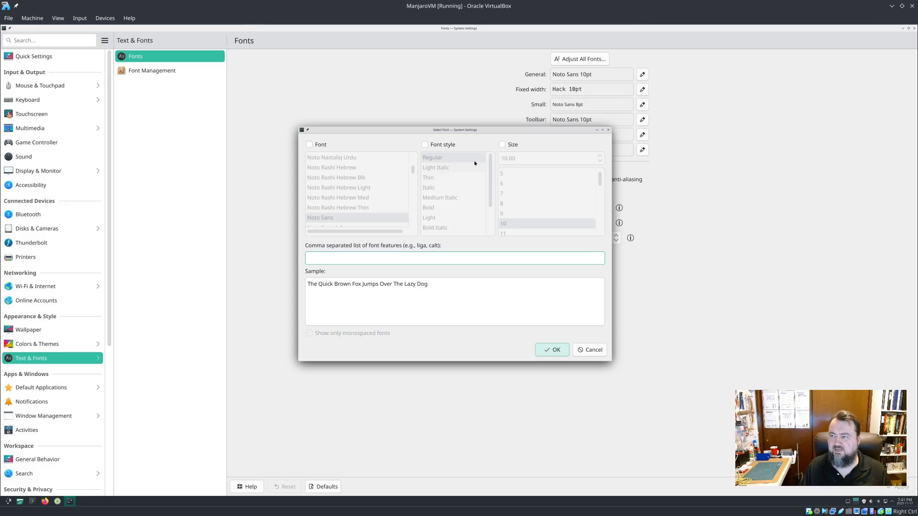
{"action": "left_click", "coordinate": [502, 145]}
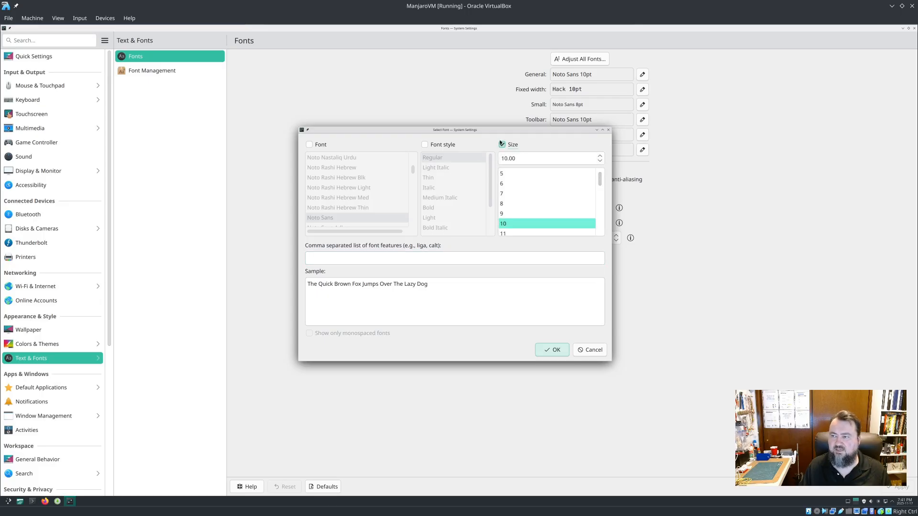
{"action": "left_click_drag", "start_coordinate": [599, 180], "coordinate": [600, 190]}
{"action": "left_click", "coordinate": [515, 224]}
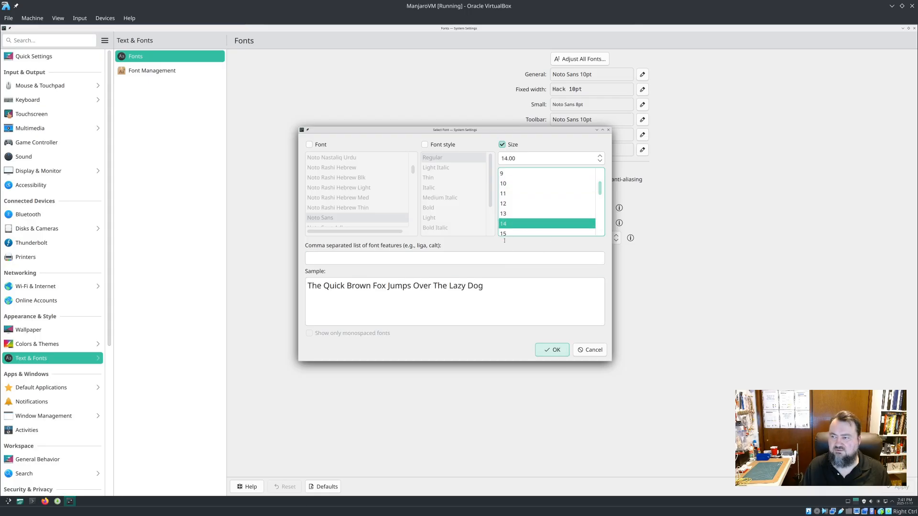
{"action": "left_click", "coordinate": [550, 204]}
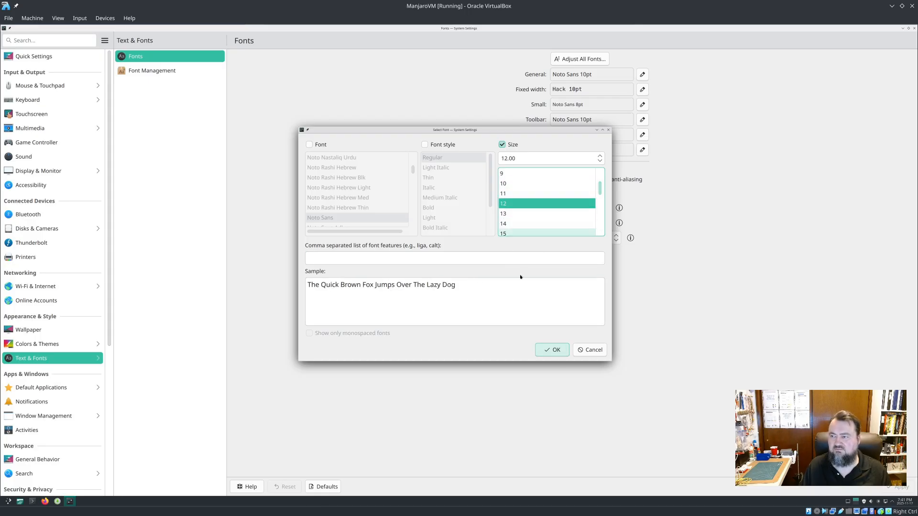
{"action": "left_click", "coordinate": [554, 350]}
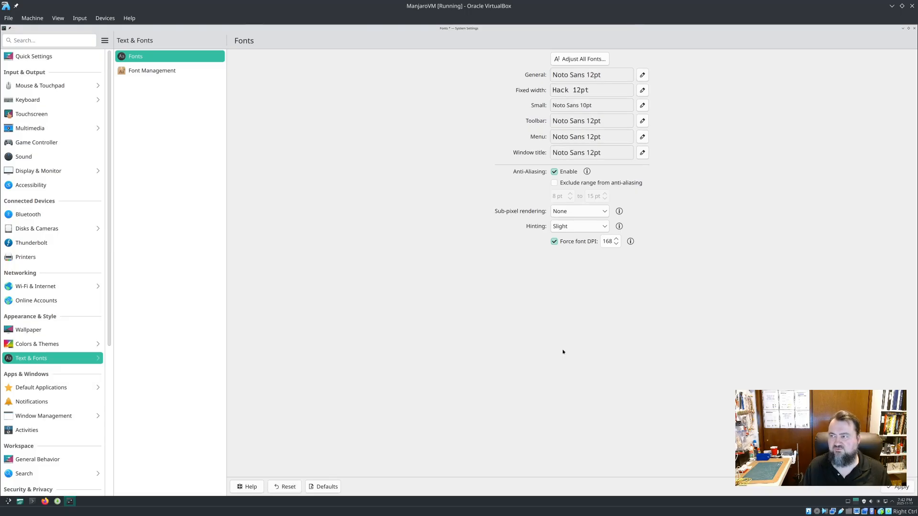
{"action": "left_click", "coordinate": [904, 488]}
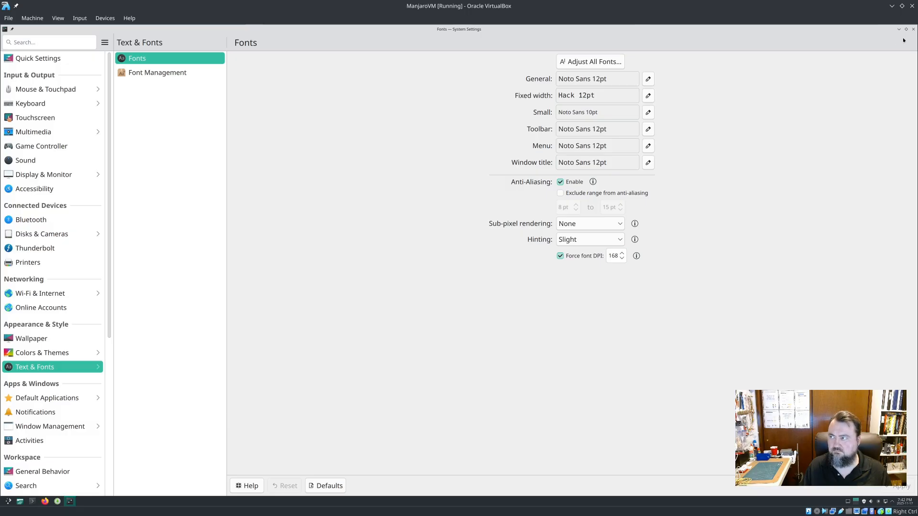
{"action": "left_click", "coordinate": [913, 29]}
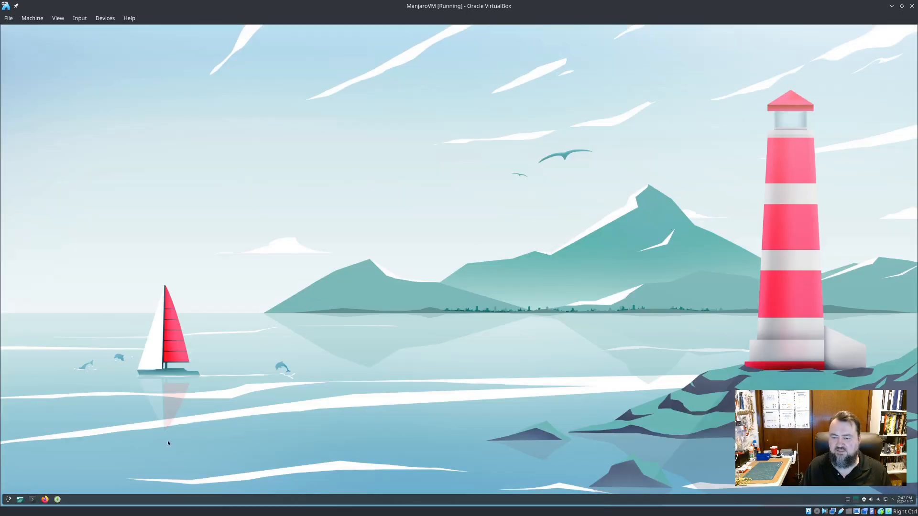
- Increase the desktop panel's height to 80 in the panel configuration and exit edit mode
{"action": "right_click", "coordinate": [381, 500]}
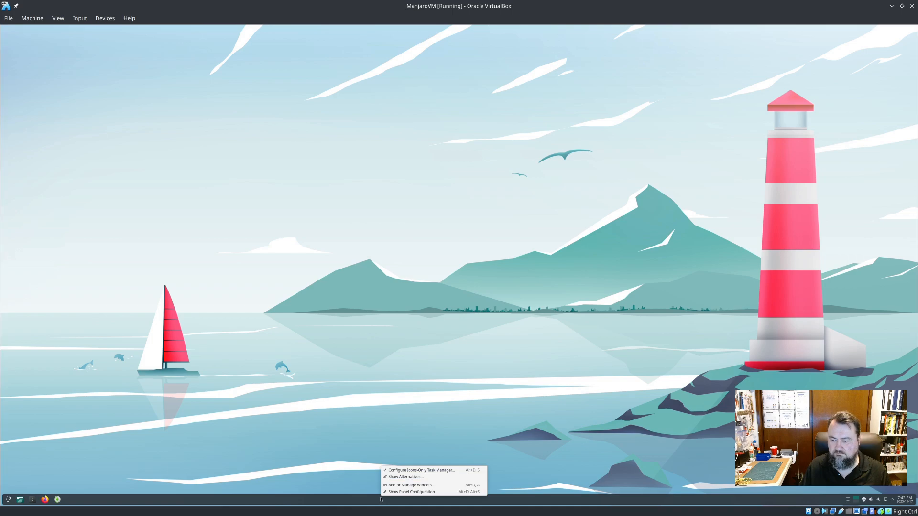
{"action": "left_click", "coordinate": [405, 492]}
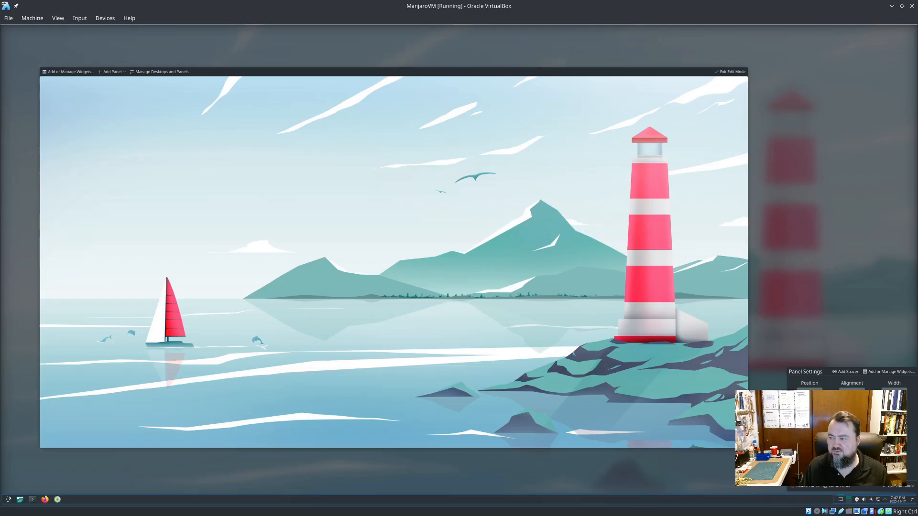
{"action": "left_click", "coordinate": [875, 468]}
{"action": "left_click", "coordinate": [875, 468]}
{"action": "left_click", "coordinate": [876, 468]}
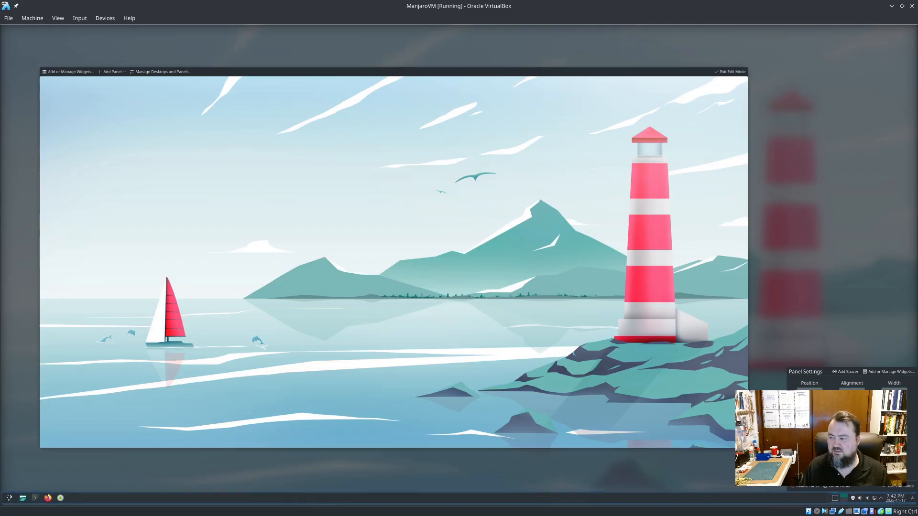
{"action": "left_click", "coordinate": [875, 467]}
{"action": "left_click", "coordinate": [875, 468]}
{"action": "left_click", "coordinate": [875, 468]}
{"action": "left_click", "coordinate": [875, 467]}
{"action": "left_click", "coordinate": [875, 468]}
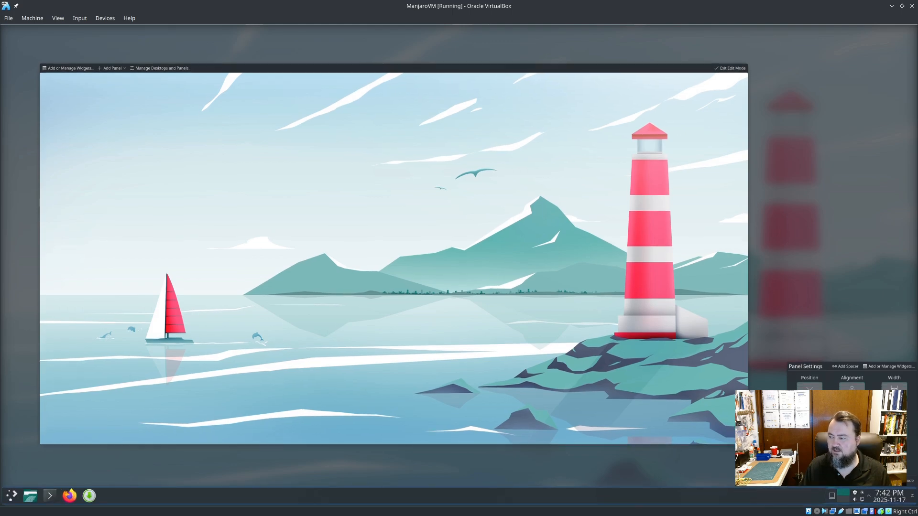
{"action": "left_click", "coordinate": [875, 467]}
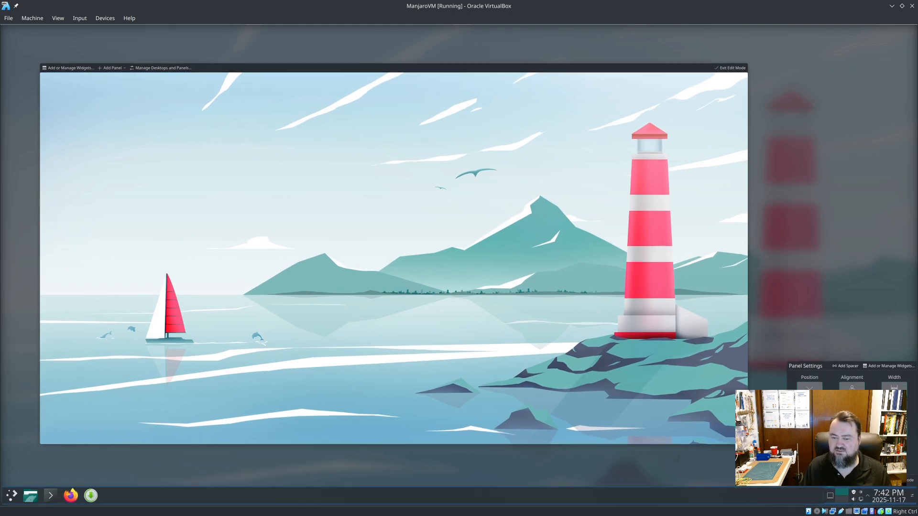
{"action": "left_click", "coordinate": [875, 468]}
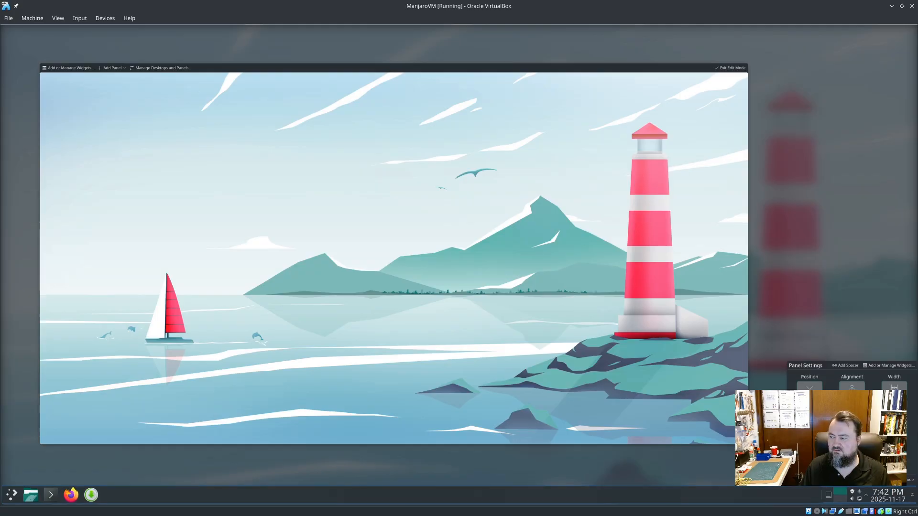
{"action": "left_click", "coordinate": [875, 468]}
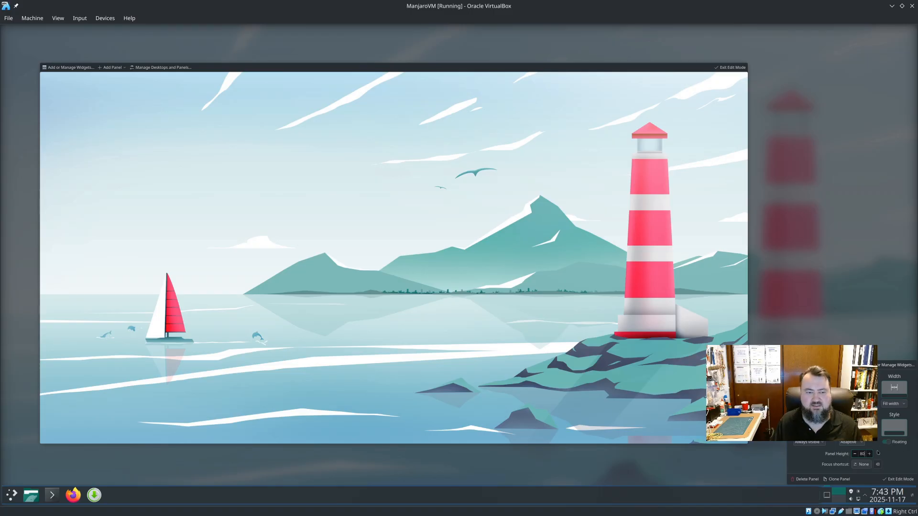
{"action": "left_click", "coordinate": [898, 480]}
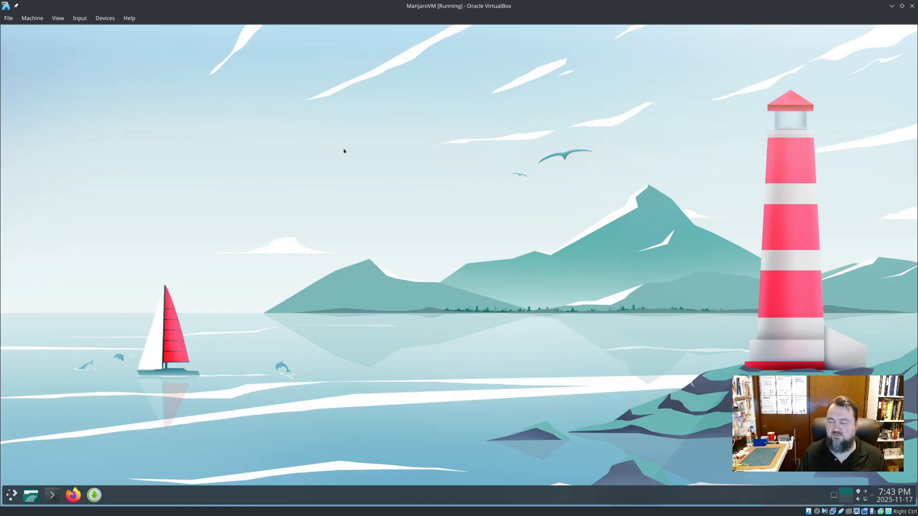
- Open the desktop's wallpaper settings, enlarge the window and apply the Bamboo wallpaper
{"action": "right_click", "coordinate": [370, 152]}
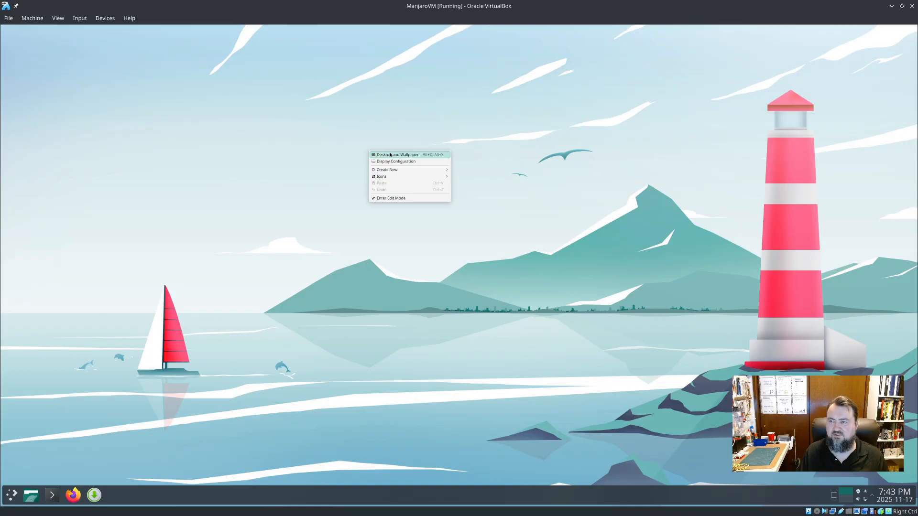
{"action": "left_click", "coordinate": [407, 155]}
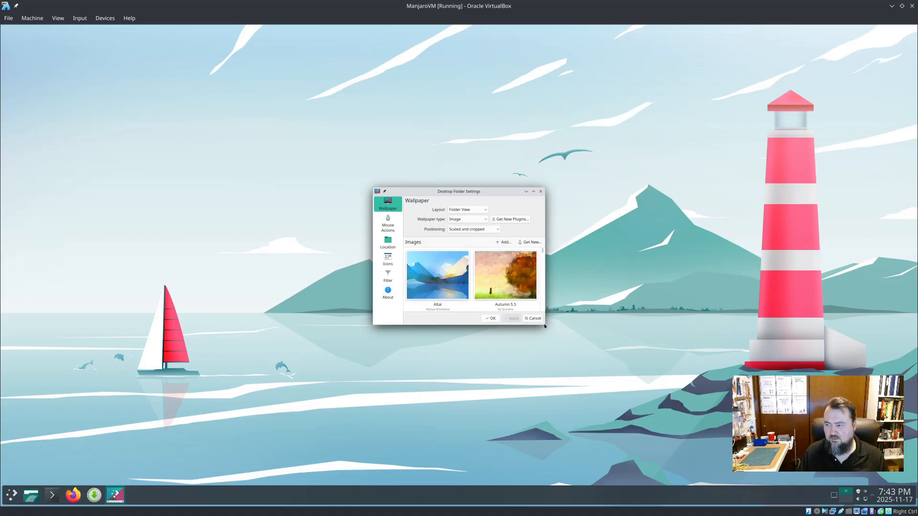
{"action": "left_click_drag", "start_coordinate": [546, 326], "coordinate": [730, 423]}
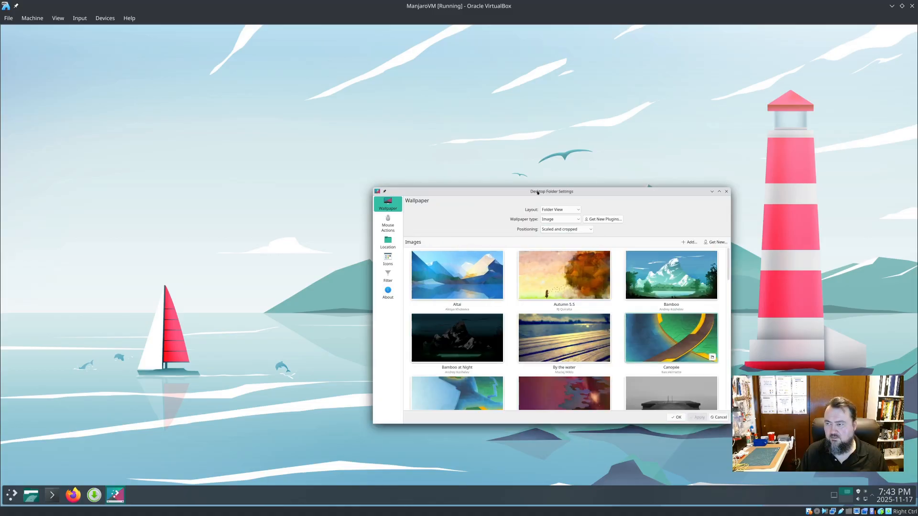
{"action": "left_click_drag", "start_coordinate": [532, 194], "coordinate": [410, 113]}
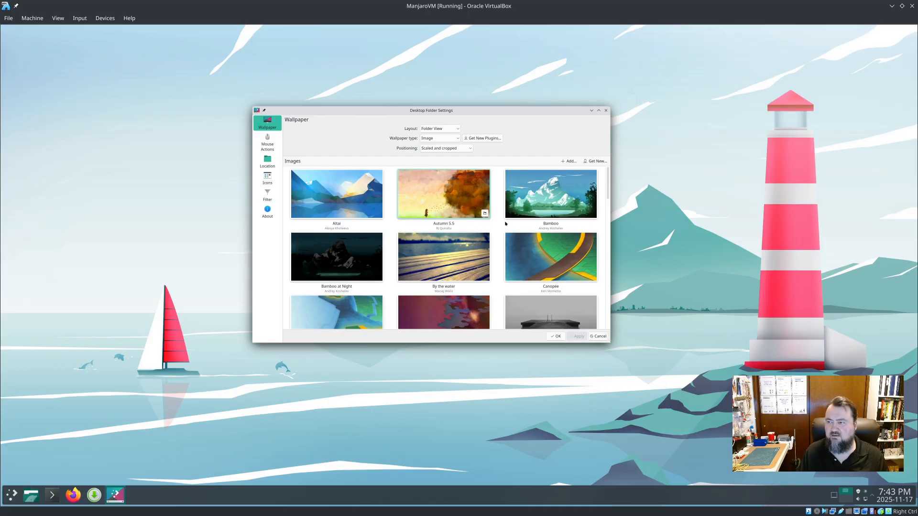
{"action": "left_click", "coordinate": [553, 194]}
{"action": "left_click", "coordinate": [576, 337]}
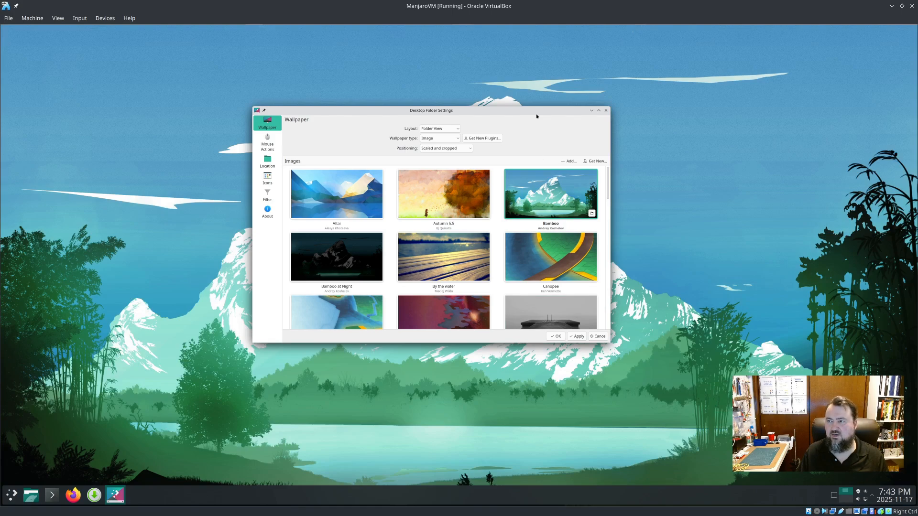
- Move the settings window aside to view the desktop and look through the installed wallpapers
{"action": "left_click_drag", "start_coordinate": [533, 111], "coordinate": [431, 135]}
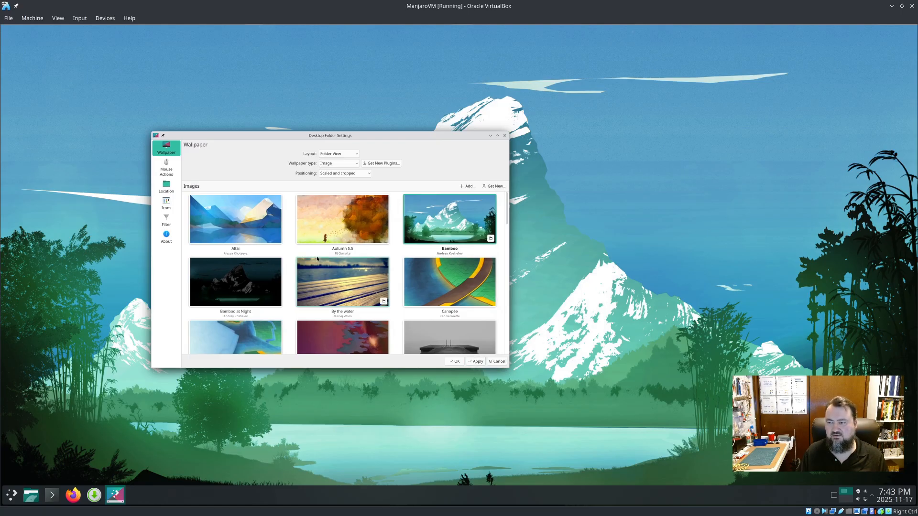
{"action": "scroll", "coordinate": [317, 259], "scroll_direction": "down", "scroll_amount": 1}
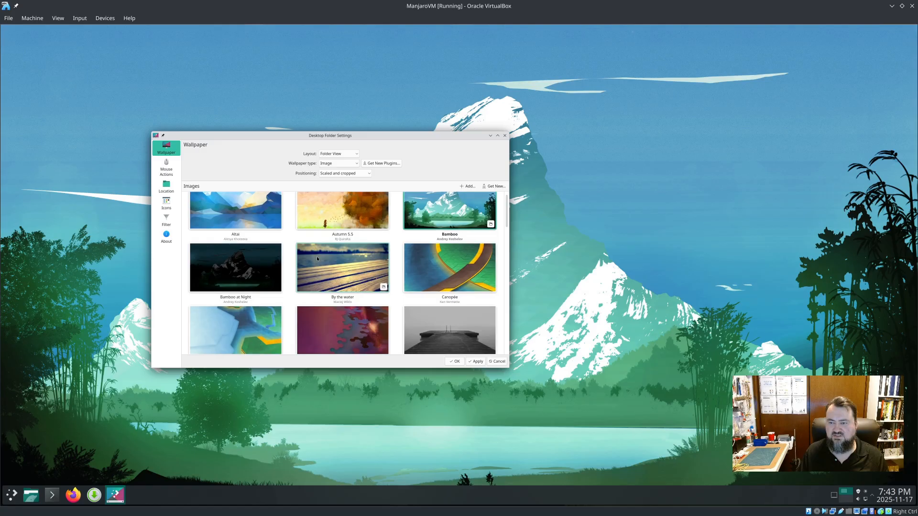
{"action": "scroll", "coordinate": [317, 259], "scroll_direction": "down", "scroll_amount": 5}
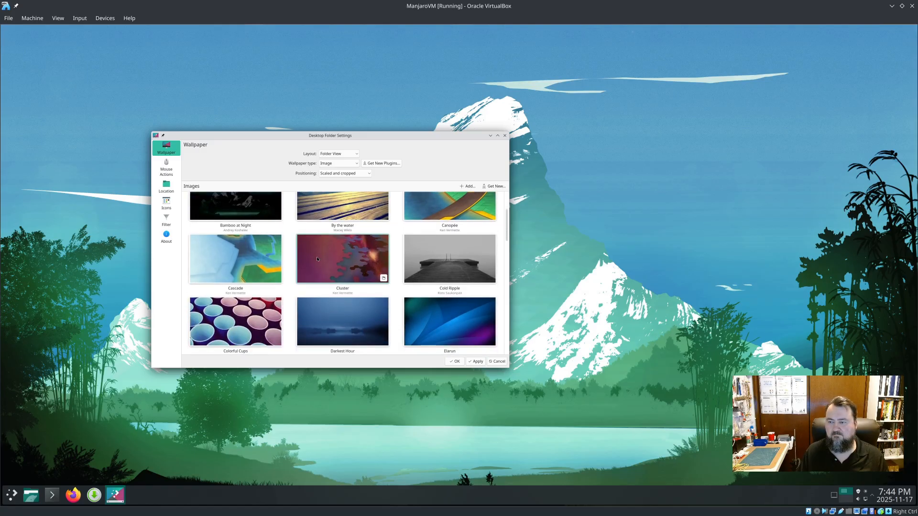
{"action": "scroll", "coordinate": [318, 258], "scroll_direction": "down", "scroll_amount": 3}
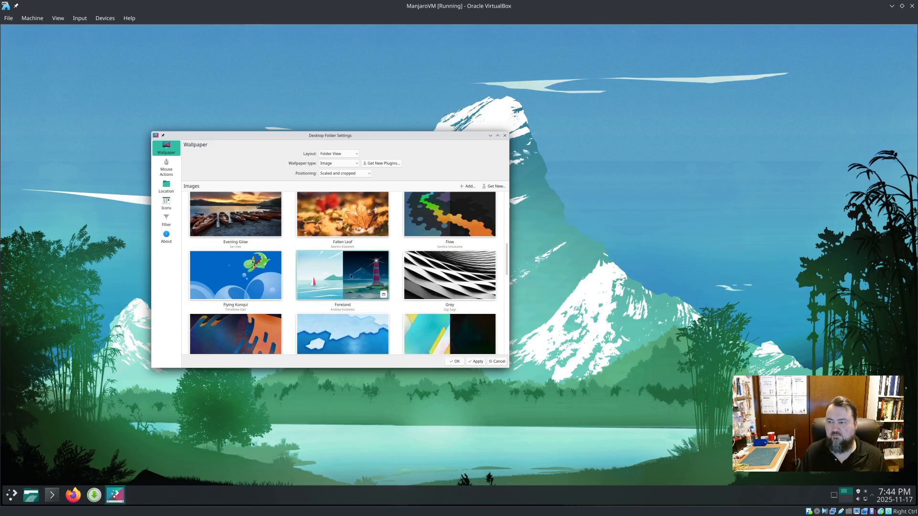
{"action": "scroll", "coordinate": [351, 275], "scroll_direction": "down", "scroll_amount": 1}
{"action": "scroll", "coordinate": [352, 274], "scroll_direction": "up", "scroll_amount": 10}
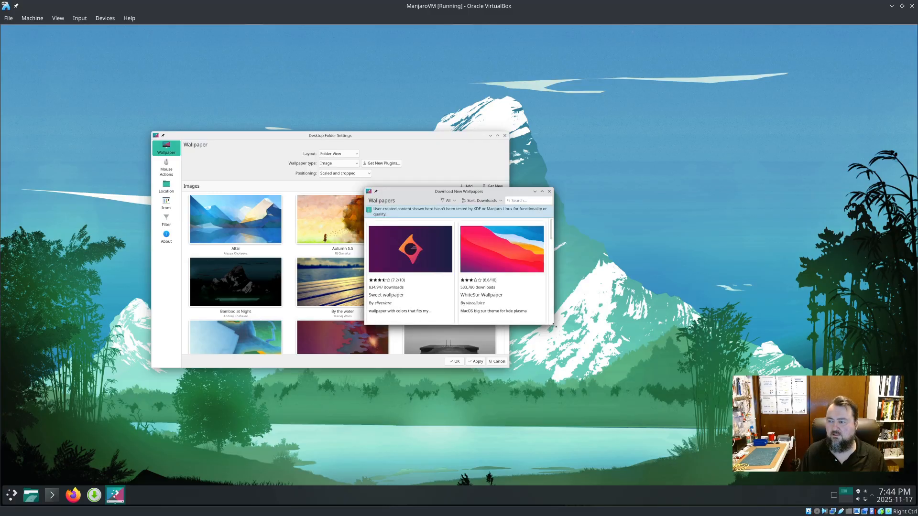
- Enlarge the window for downloading new wallpapers, search for "beach" and look through the results
{"action": "left_click_drag", "start_coordinate": [633, 384], "coordinate": [704, 416]}
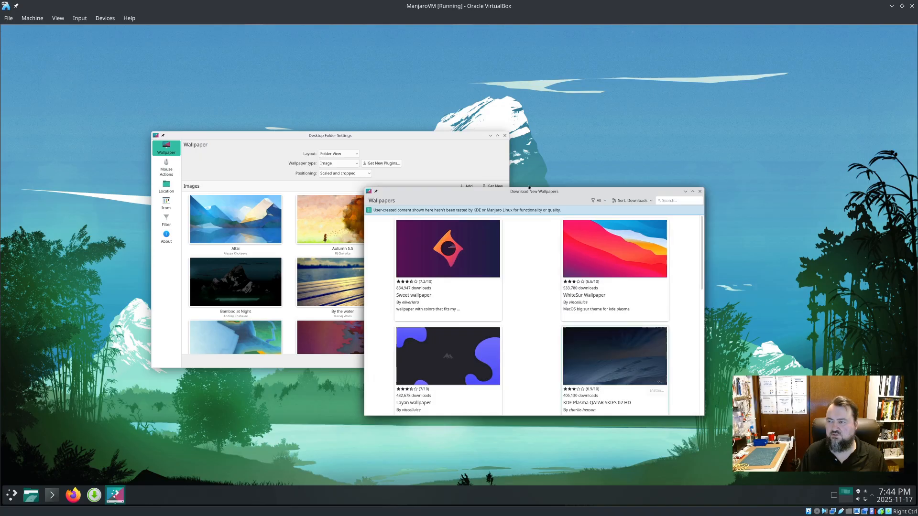
{"action": "left_click_drag", "start_coordinate": [524, 192], "coordinate": [465, 123]}
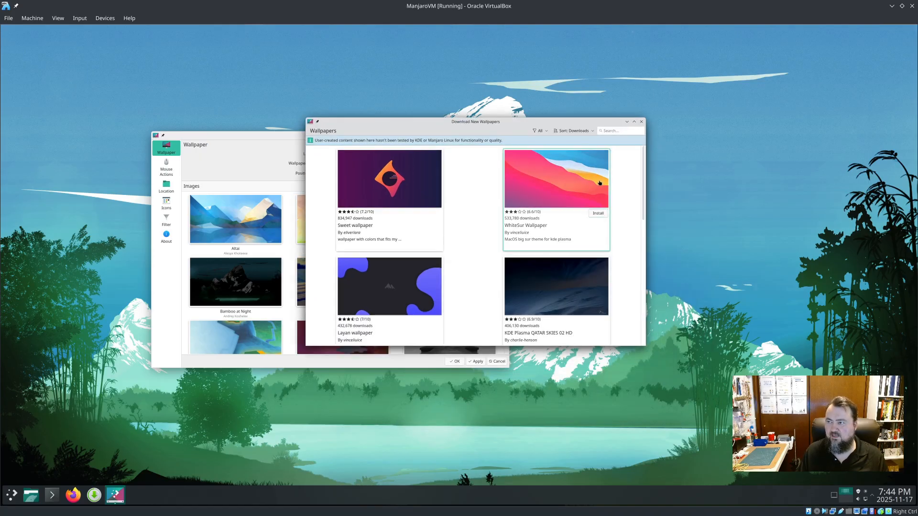
{"action": "left_click", "coordinate": [591, 131]}
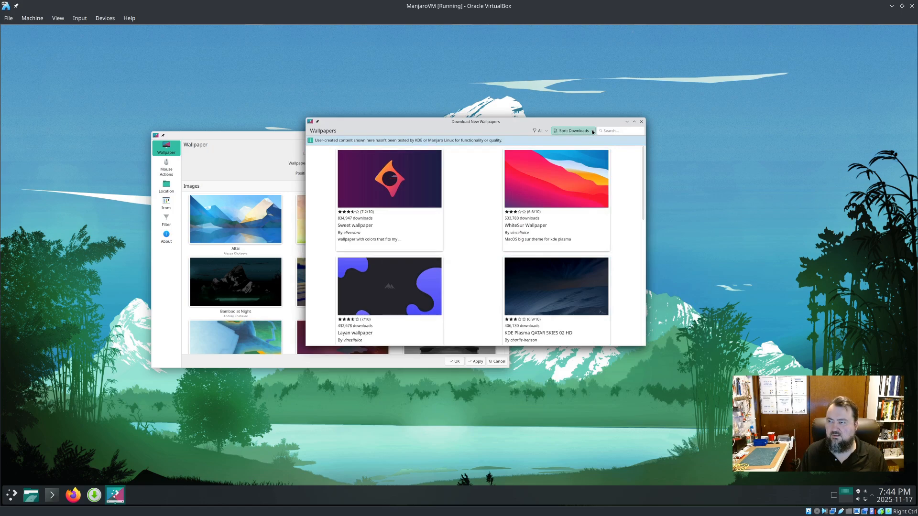
{"action": "left_click", "coordinate": [592, 132]}
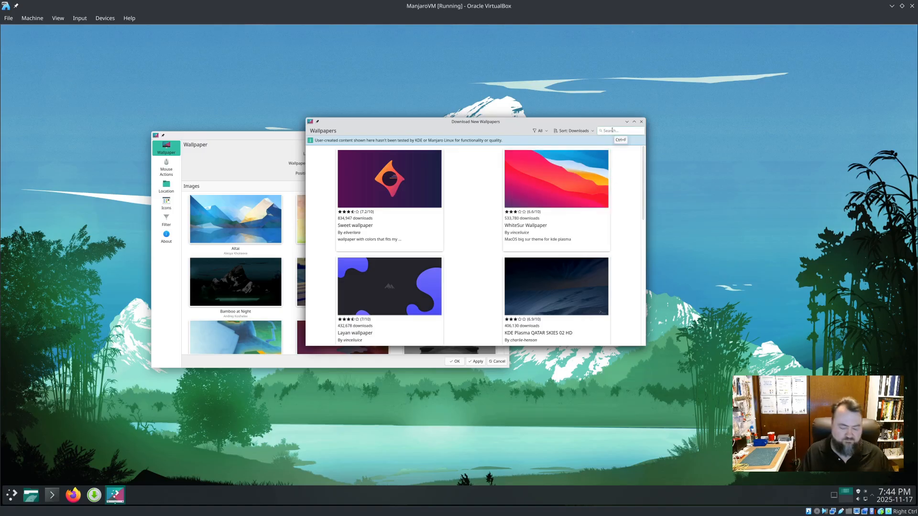
{"action": "type", "text": "beach"}
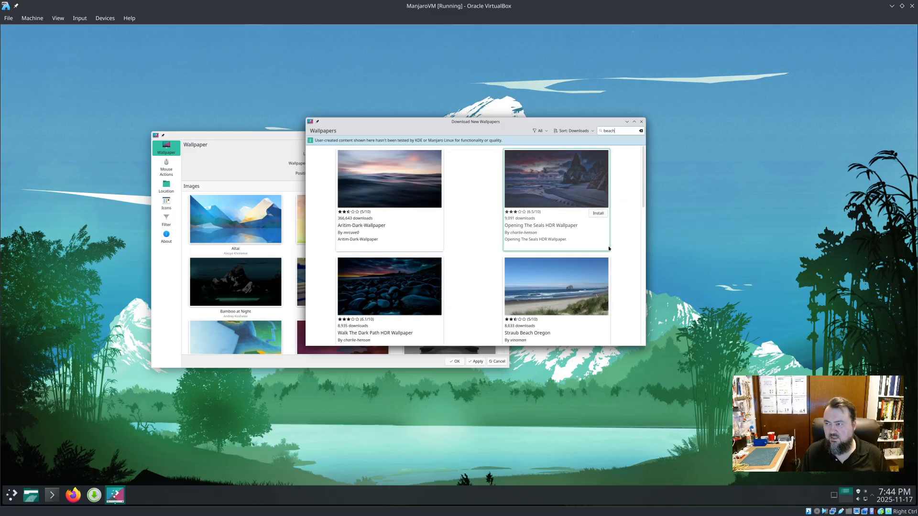
{"action": "scroll", "coordinate": [618, 263], "scroll_direction": "down", "scroll_amount": 1}
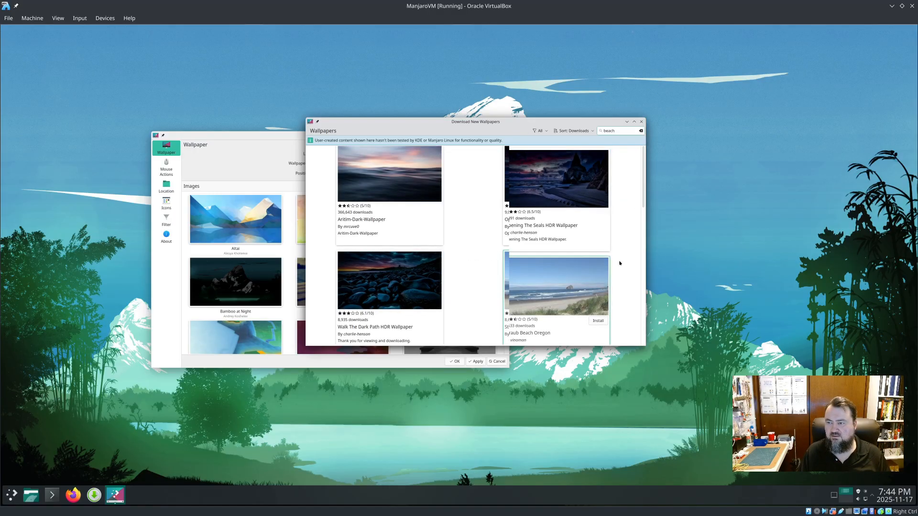
{"action": "scroll", "coordinate": [620, 262], "scroll_direction": "down", "scroll_amount": 5}
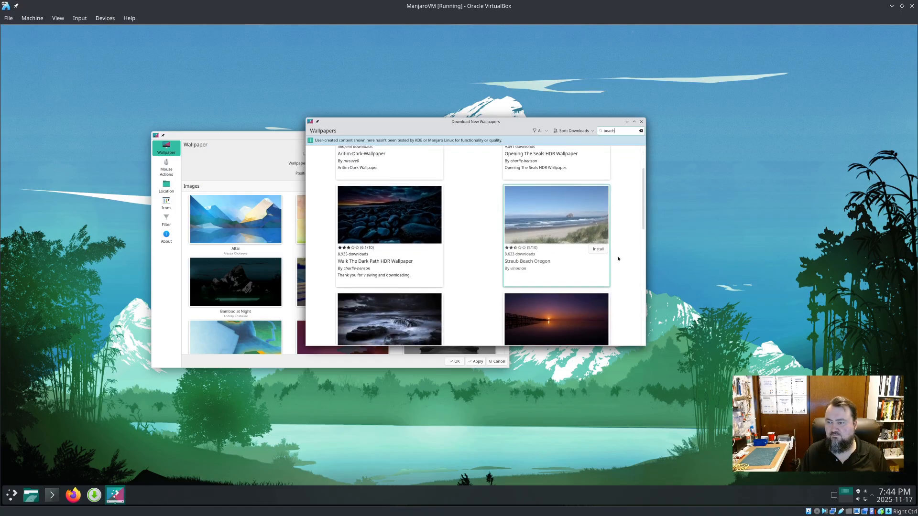
{"action": "scroll", "coordinate": [616, 254], "scroll_direction": "down", "scroll_amount": 4}
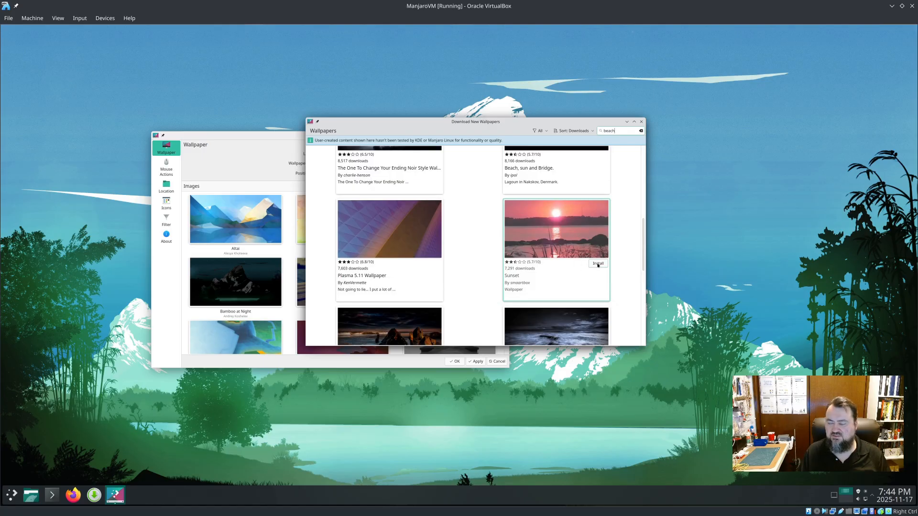
{"action": "scroll", "coordinate": [624, 255], "scroll_direction": "down", "scroll_amount": 3}
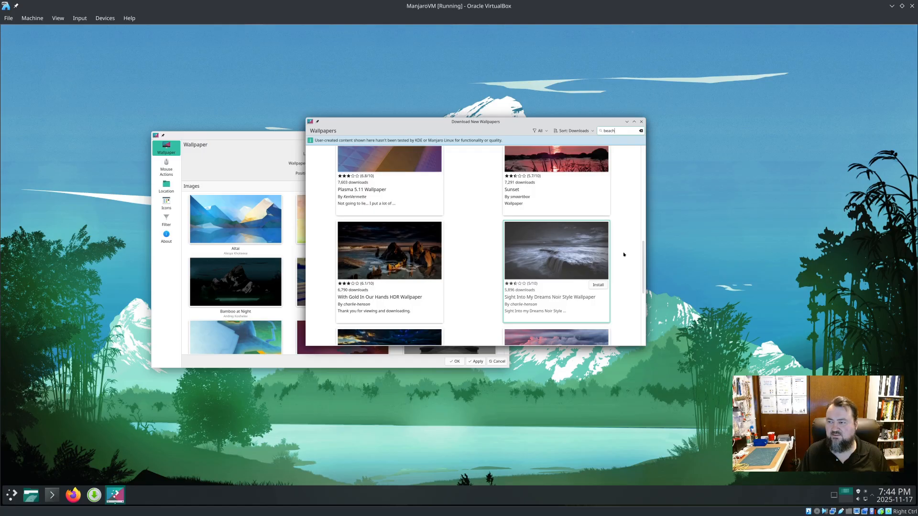
{"action": "scroll", "coordinate": [624, 254], "scroll_direction": "down", "scroll_amount": 5}
{"action": "scroll", "coordinate": [624, 254], "scroll_direction": "down", "scroll_amount": 2}
{"action": "scroll", "coordinate": [624, 254], "scroll_direction": "down", "scroll_amount": 1}
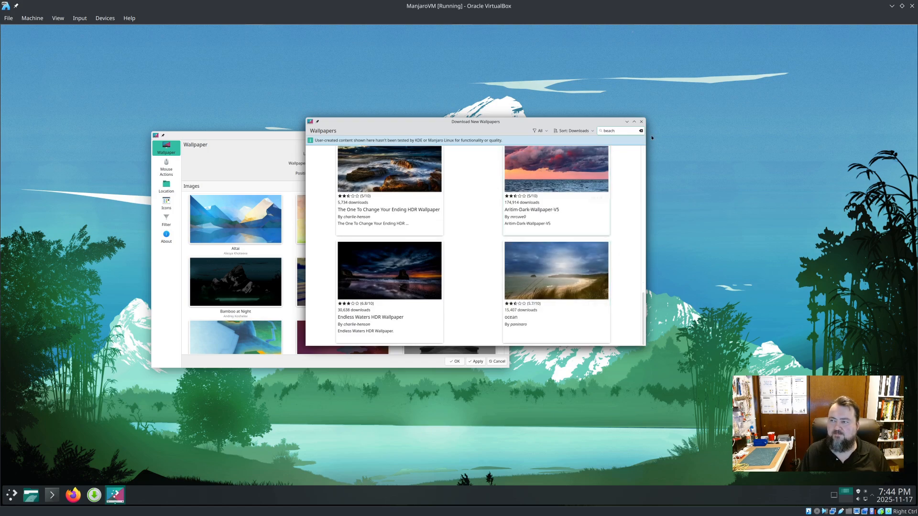
- Close the wallpaper download window without installing anything and confirm the desktop settings with Bamboo selected
{"action": "left_click", "coordinate": [641, 121]}
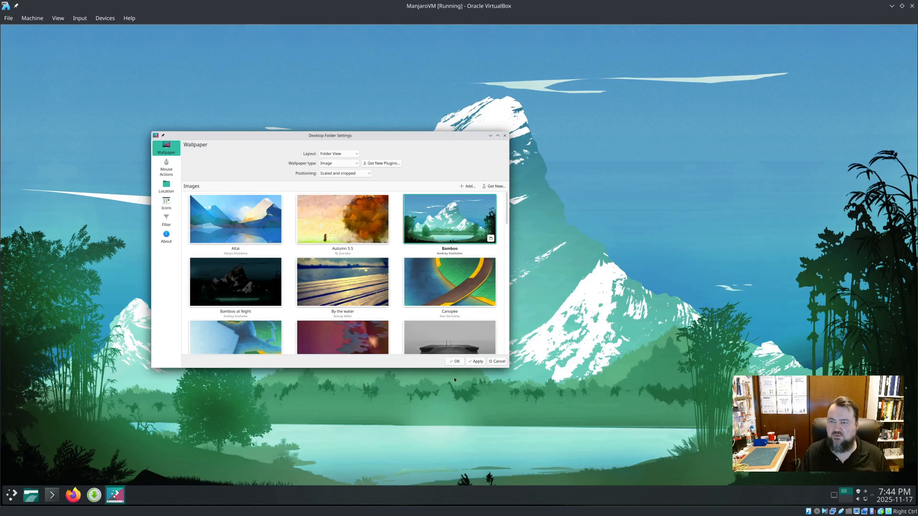
{"action": "left_click", "coordinate": [455, 362]}
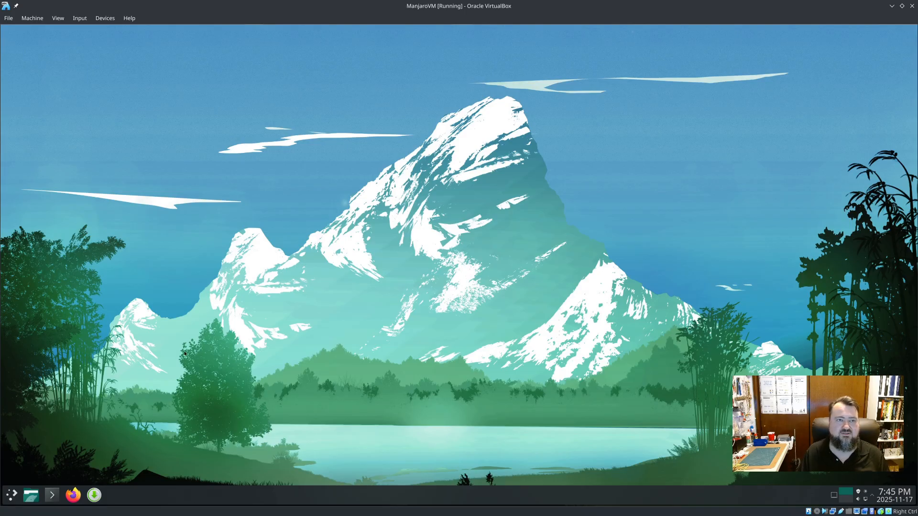
- Restart the virtual machine immediately from the application launcher and log back in with the account password
{"action": "left_click", "coordinate": [10, 497]}
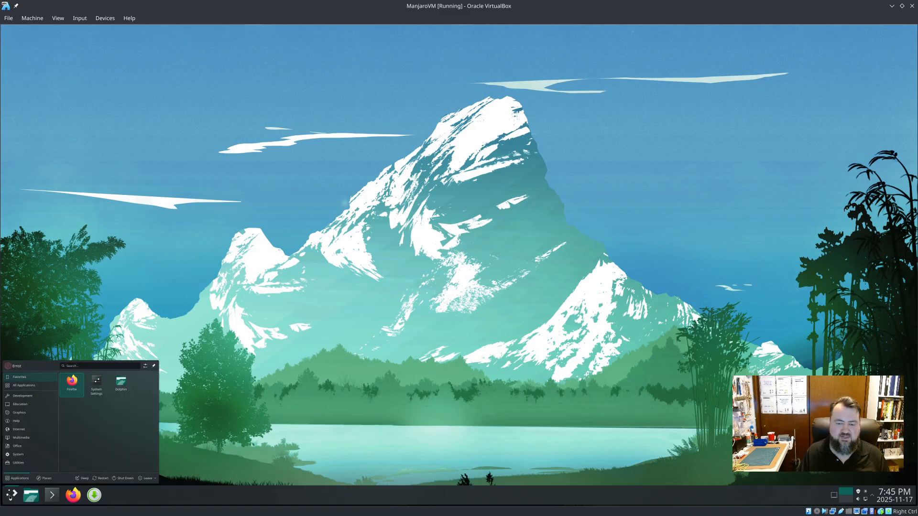
{"action": "left_click", "coordinate": [102, 480]}
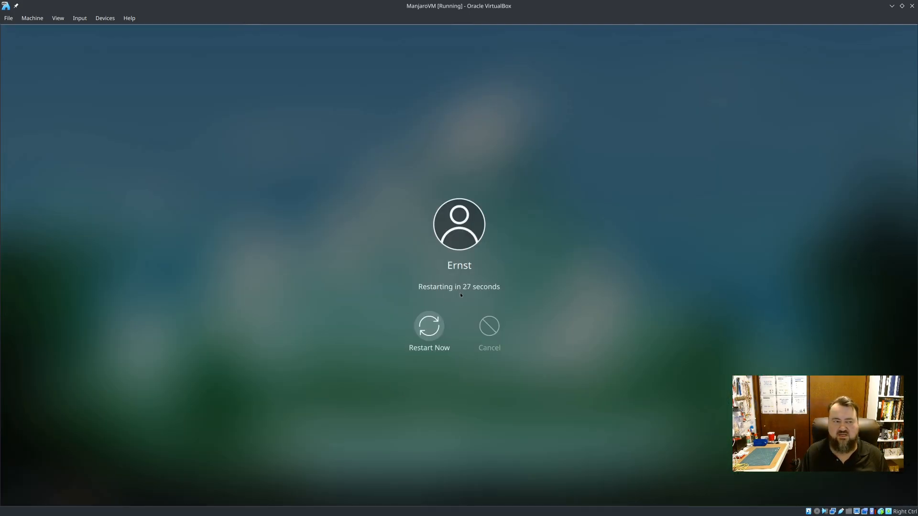
{"action": "left_click", "coordinate": [429, 325]}
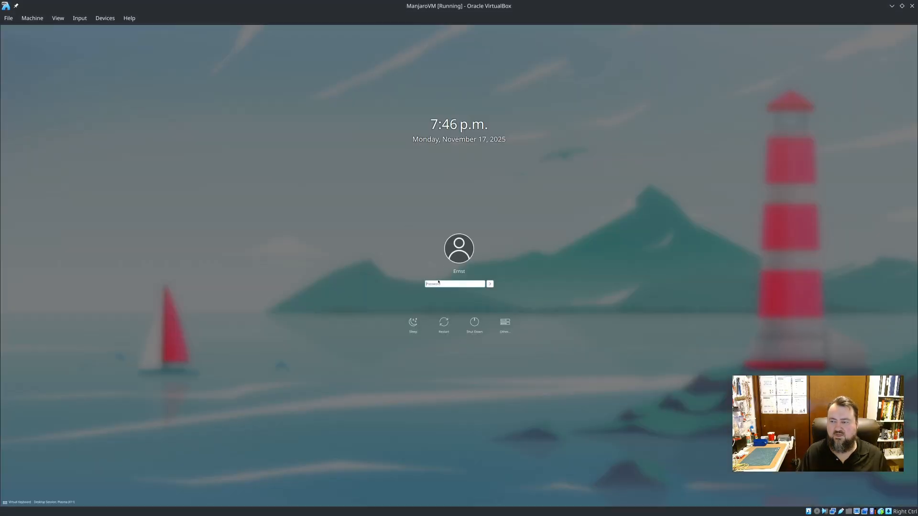
{"action": "type", "text": "********"}
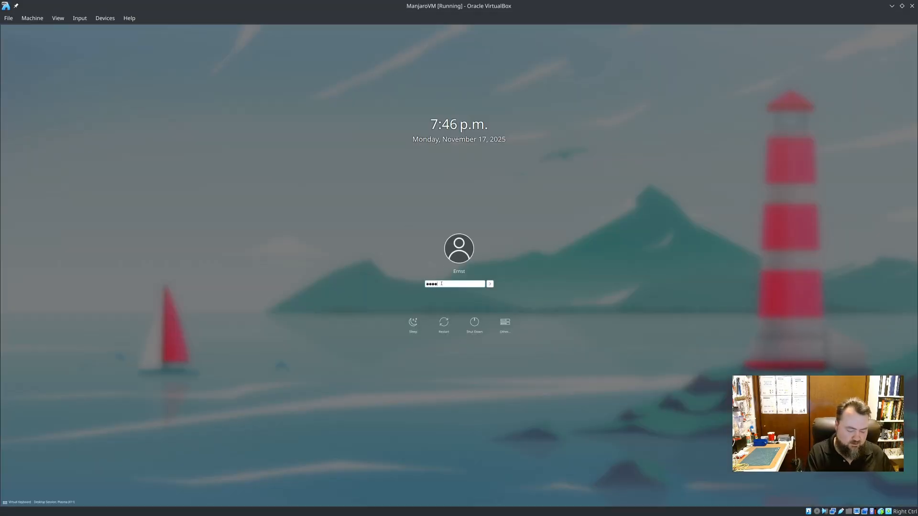
{"action": "key", "text": "Return"}
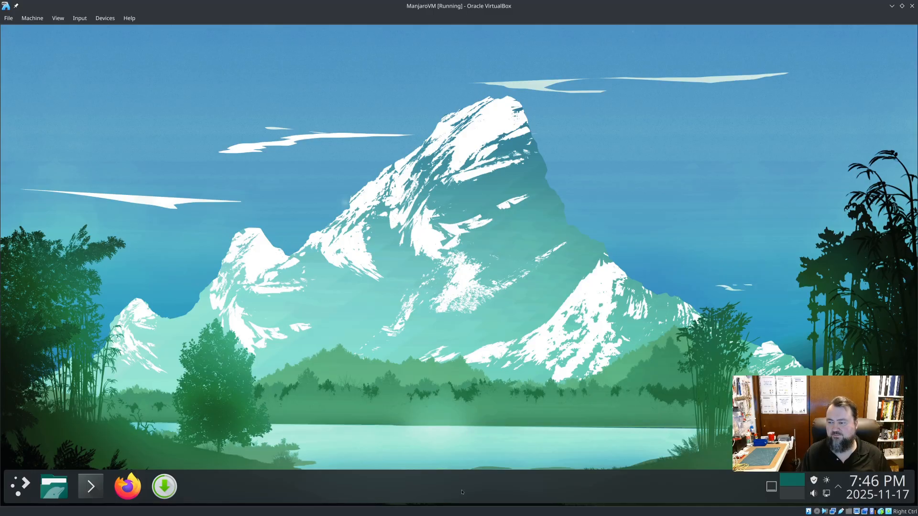
- Reduce the desktop panel's height to 64 in the panel configuration and exit edit mode
{"action": "right_click", "coordinate": [436, 484]}
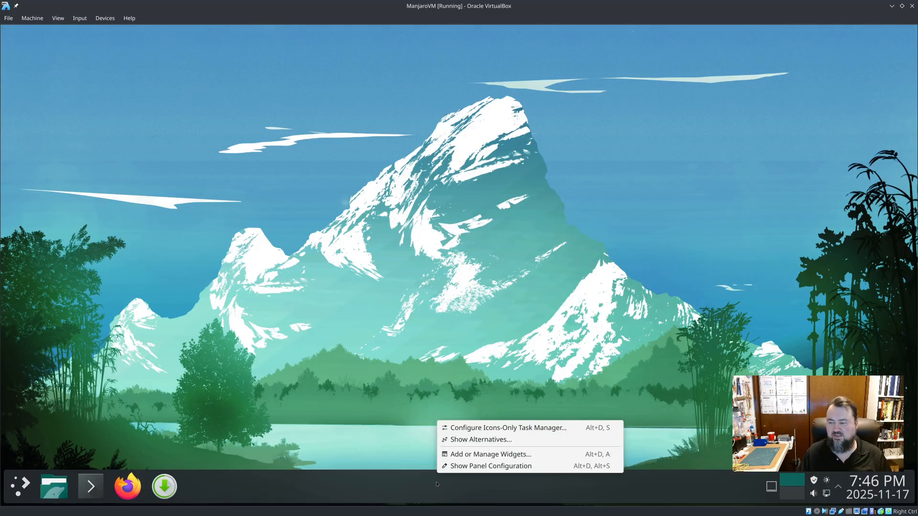
{"action": "left_click", "coordinate": [463, 467]}
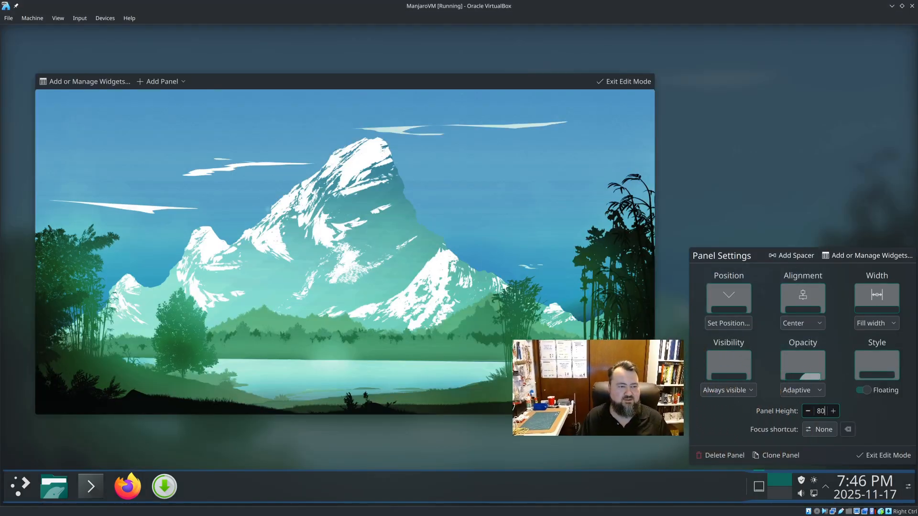
{"action": "left_click", "coordinate": [808, 411]}
{"action": "left_click", "coordinate": [808, 411]}
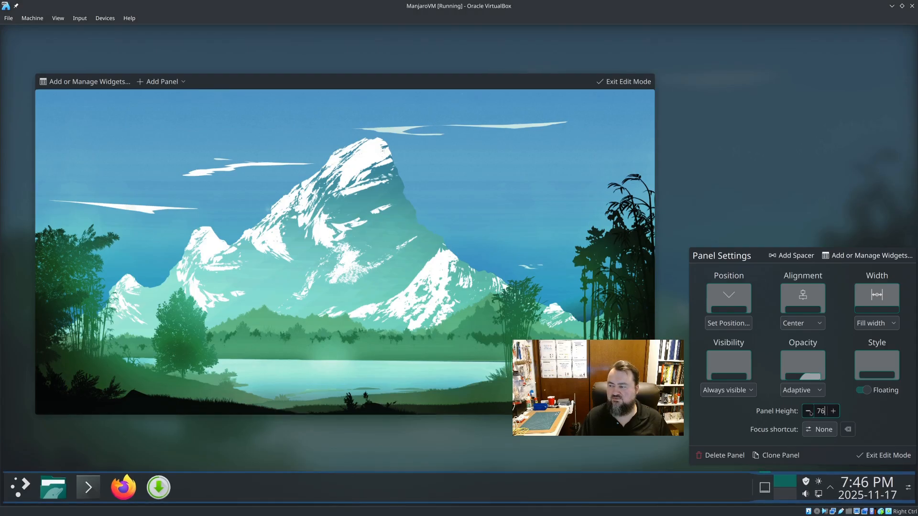
{"action": "left_click", "coordinate": [808, 411]}
{"action": "left_click", "coordinate": [808, 411]}
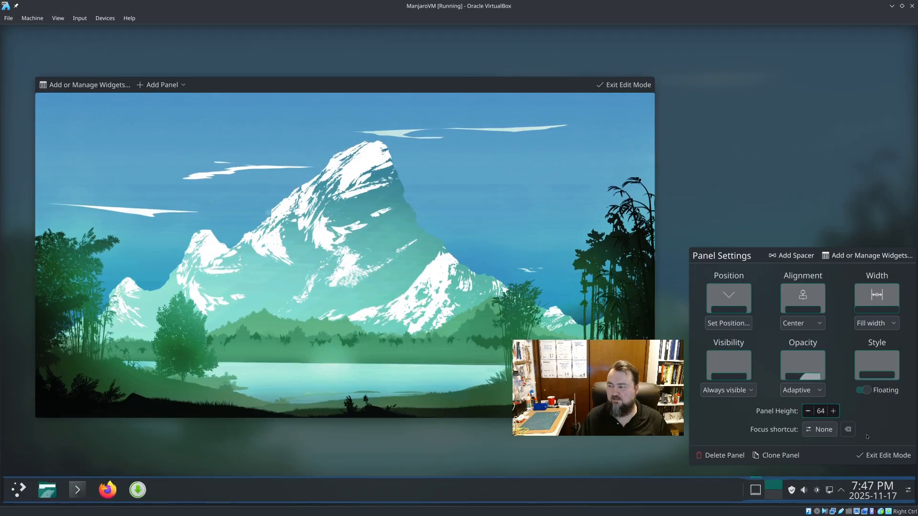
{"action": "left_click", "coordinate": [894, 460]}
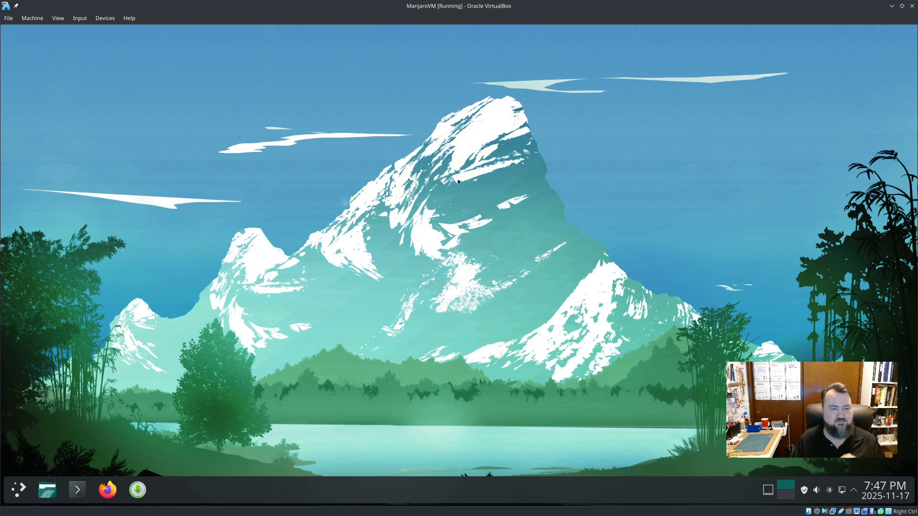
- Enter desktop edit mode, search the widgets for "weather" and place the Weather Report widget on the desktop
{"action": "right_click", "coordinate": [296, 166]}
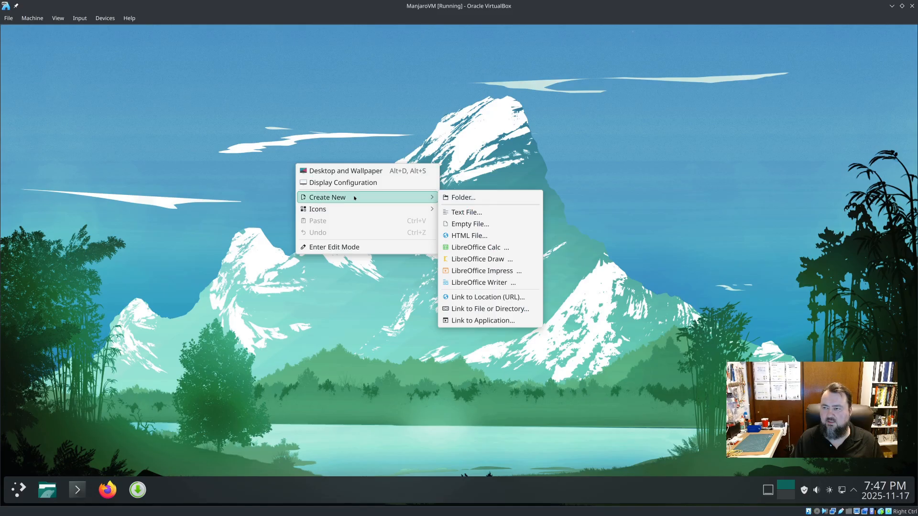
{"action": "left_click", "coordinate": [352, 247]}
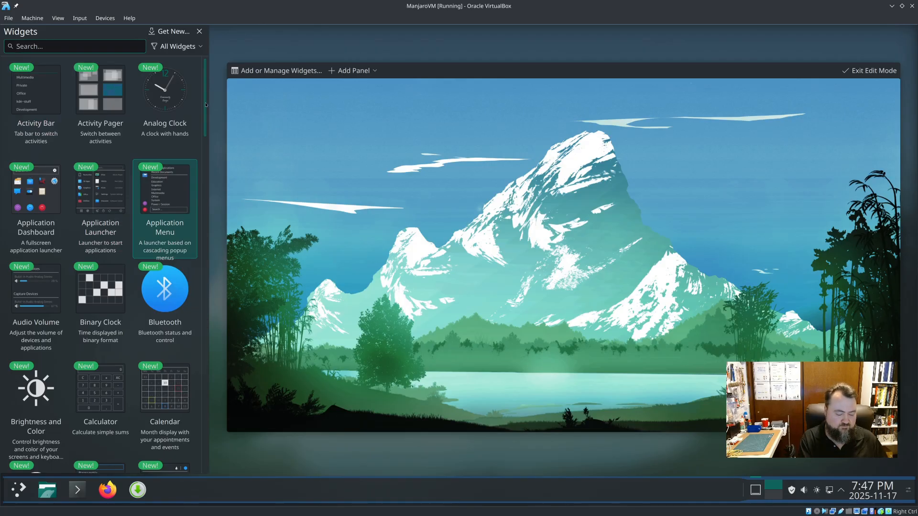
{"action": "type", "text": "weather"}
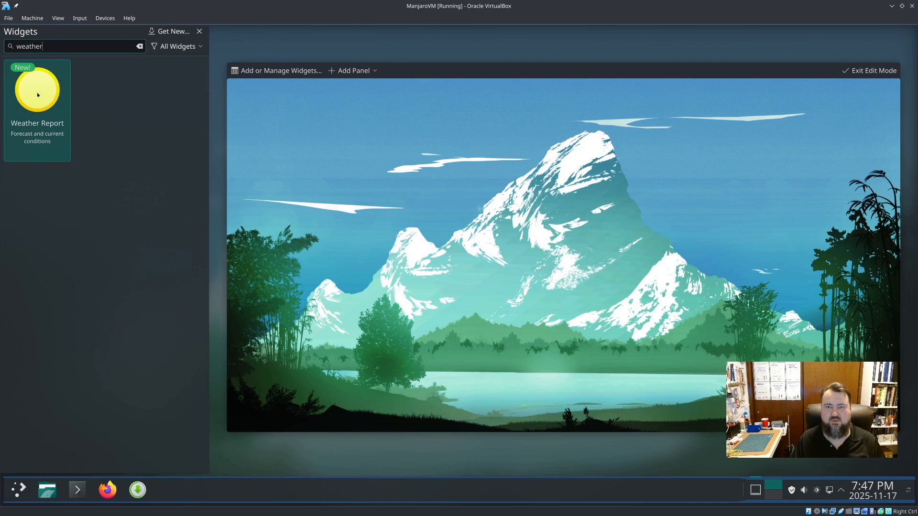
{"action": "left_click_drag", "start_coordinate": [44, 98], "coordinate": [369, 133]}
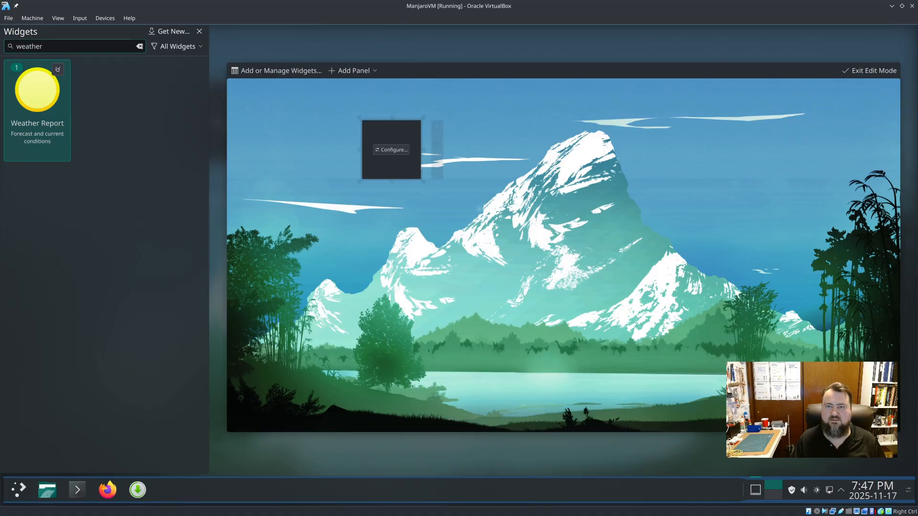
- Clear the widget search and place the Memory Usage widget on the desktop over the mountain
{"action": "left_click", "coordinate": [140, 47]}
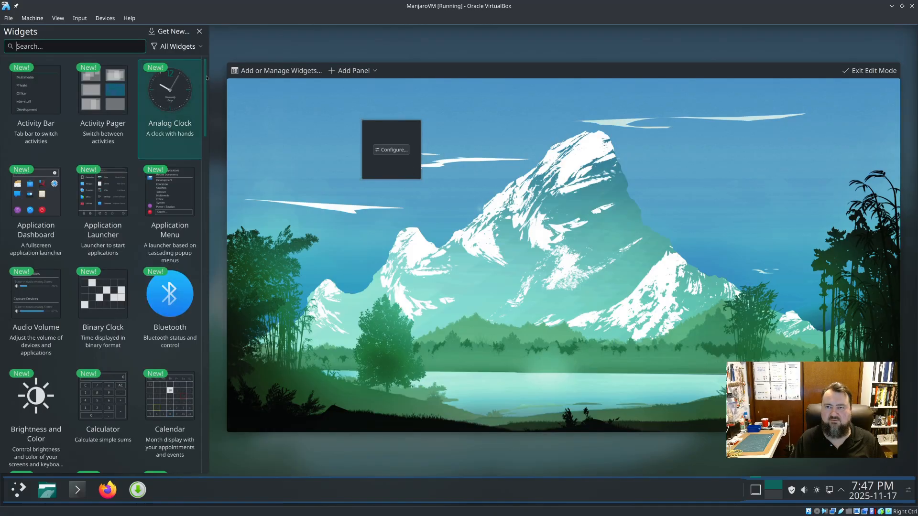
{"action": "left_click_drag", "start_coordinate": [206, 117], "coordinate": [214, 319]}
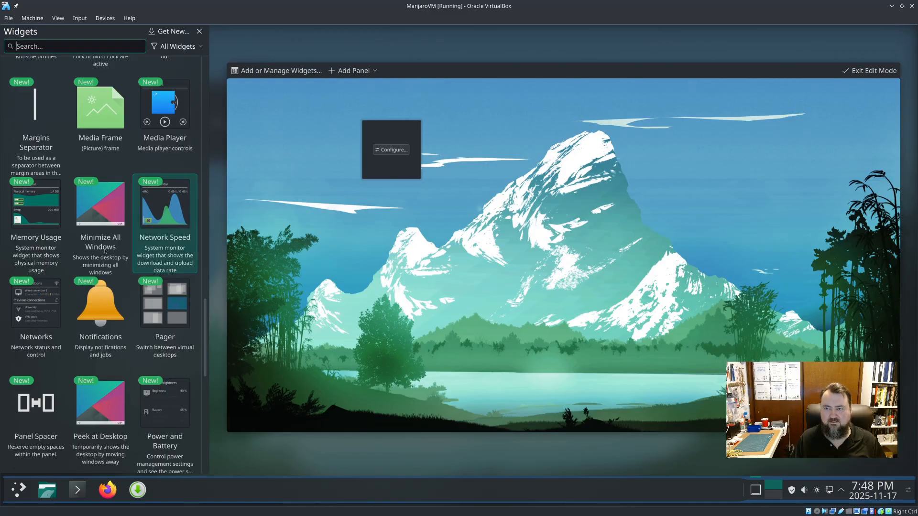
{"action": "left_click_drag", "start_coordinate": [34, 206], "coordinate": [399, 265]}
{"action": "left_click_drag", "start_coordinate": [627, 200], "coordinate": [567, 220]}
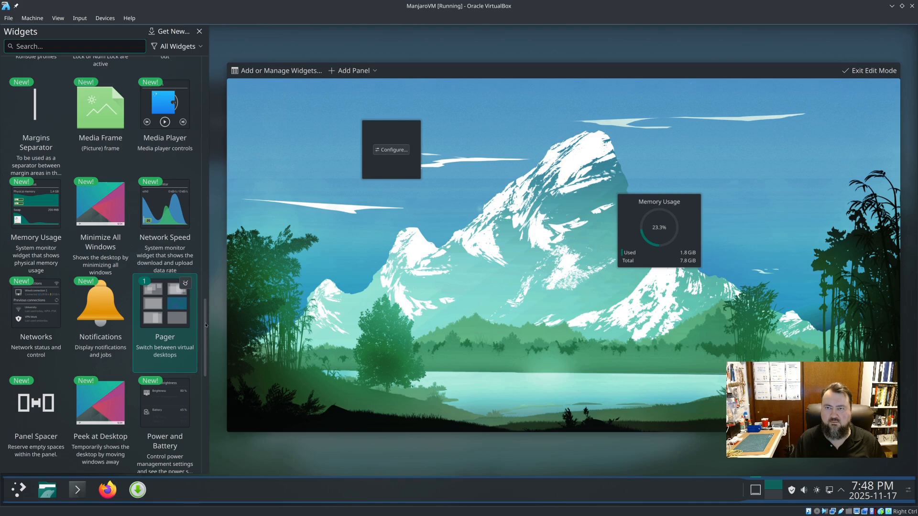
- Find the Total CPU Use widget and place it on the desktop beside the Memory Usage widget
{"action": "left_click", "coordinate": [208, 372]}
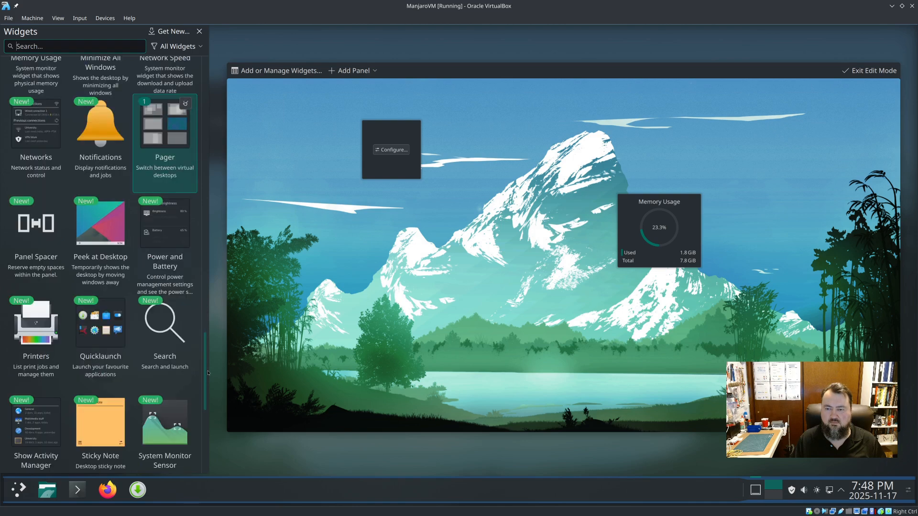
{"action": "scroll", "coordinate": [208, 372], "scroll_direction": "down", "scroll_amount": 2}
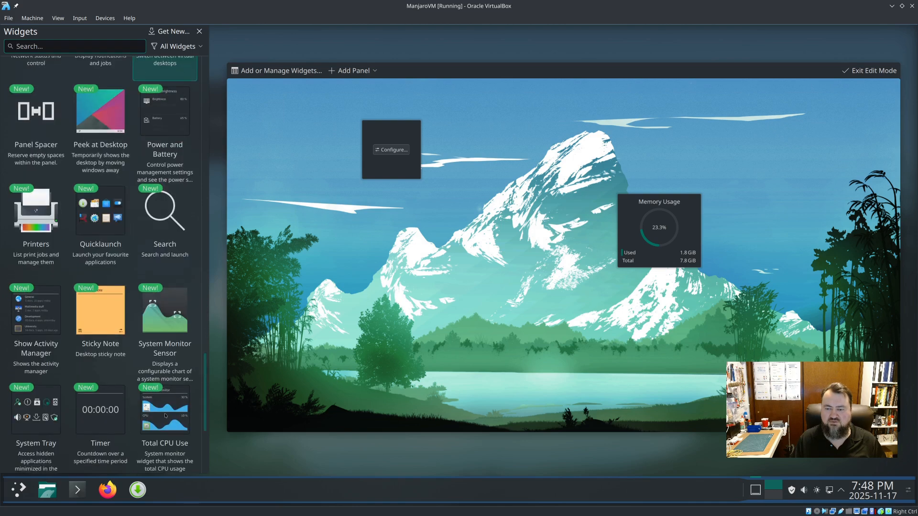
{"action": "scroll", "coordinate": [166, 416], "scroll_direction": "down", "scroll_amount": 1}
{"action": "left_click_drag", "start_coordinate": [469, 268], "coordinate": [485, 206]}
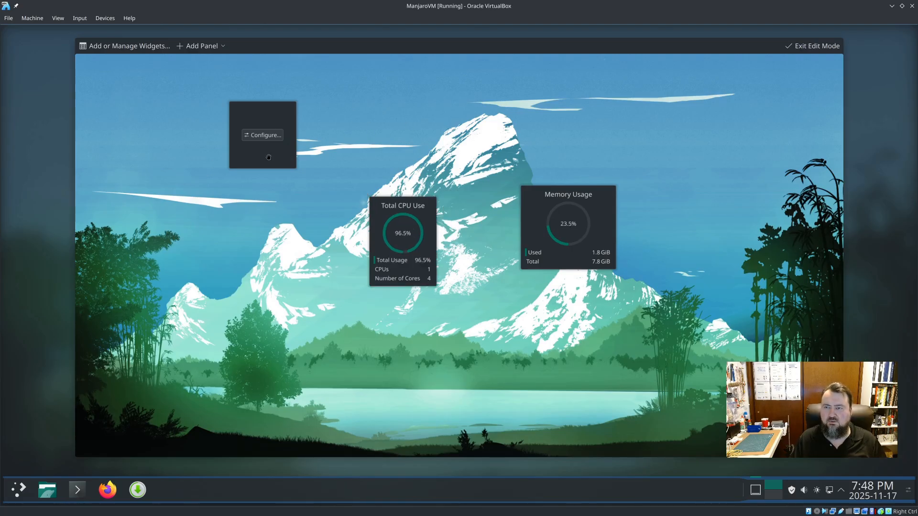
- Move the weather widget into the desktop's upper-left corner and enlarge it into a wide rectangle
{"action": "left_click_drag", "start_coordinate": [178, 130], "coordinate": [129, 120]}
{"action": "left_click_drag", "start_coordinate": [121, 118], "coordinate": [109, 116]}
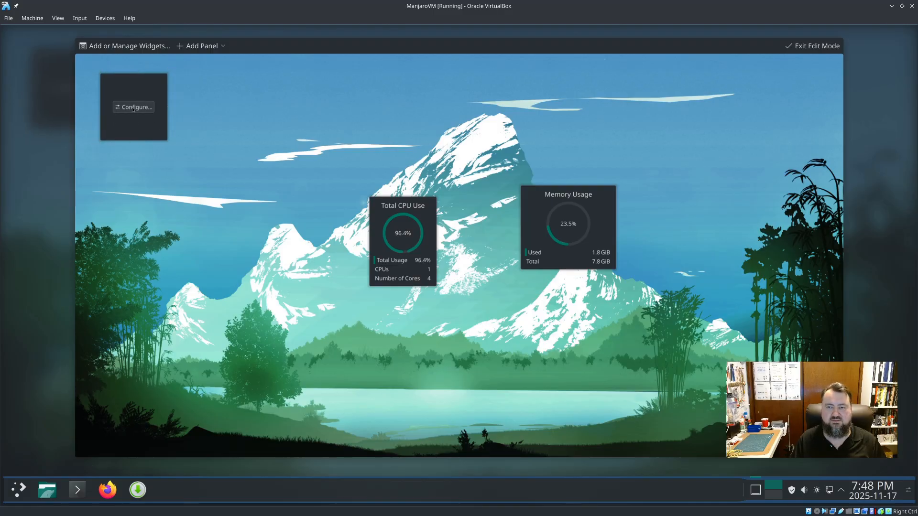
{"action": "mouse_move", "coordinate": [168, 141]}
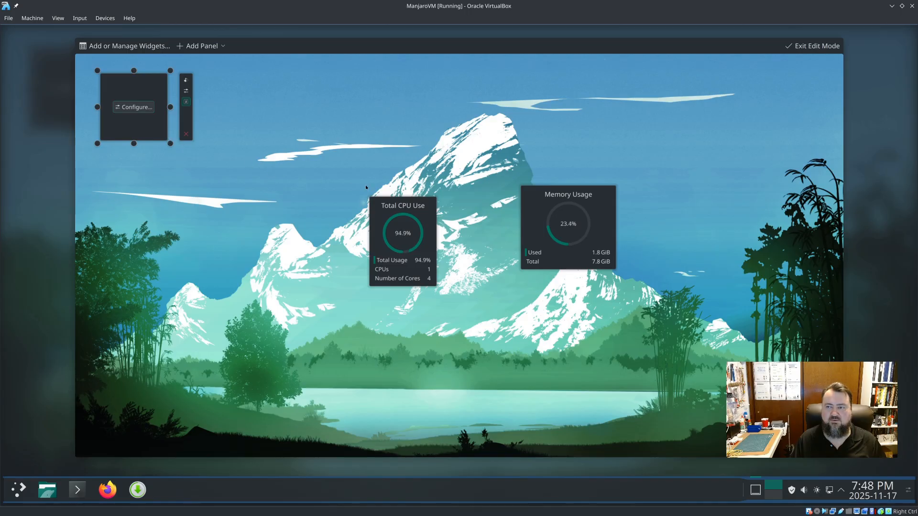
{"action": "left_click_drag", "start_coordinate": [170, 143], "coordinate": [366, 188]}
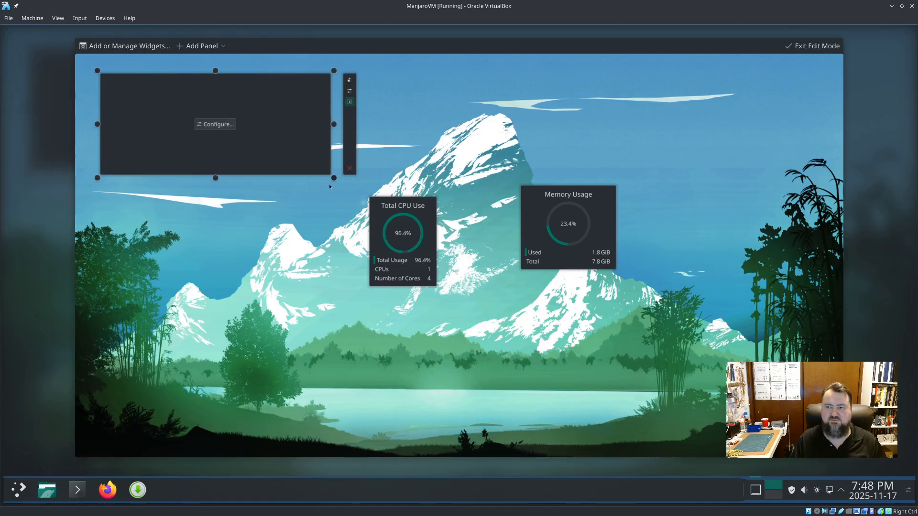
- Set the weather widget's station to Winnipeg, MB (Environment Canada) and apply the change while switching to the unit settings
{"action": "left_click", "coordinate": [215, 124]}
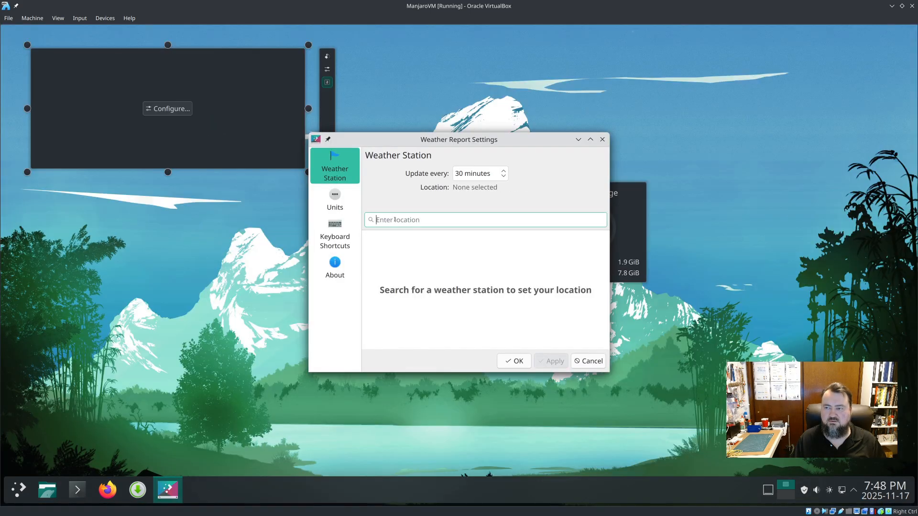
{"action": "type", "text": "Winnipeg"}
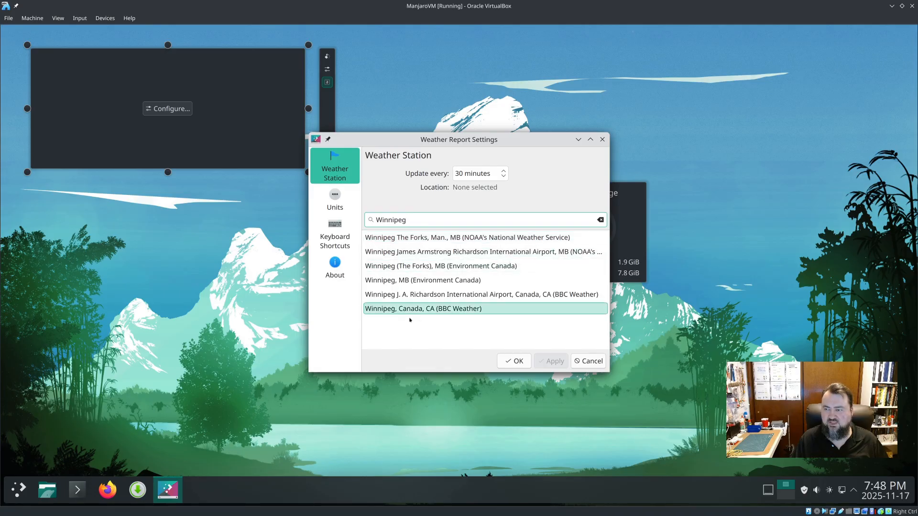
{"action": "left_click", "coordinate": [457, 282]}
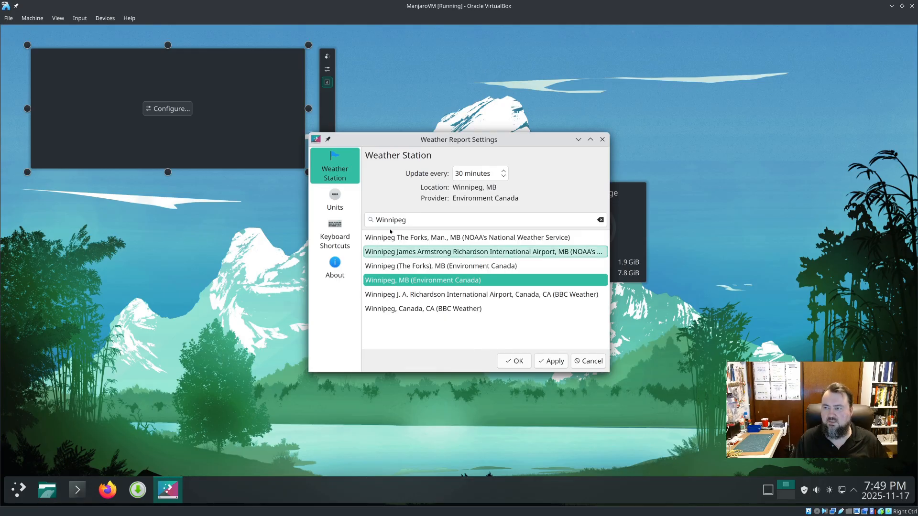
{"action": "left_click", "coordinate": [338, 196]}
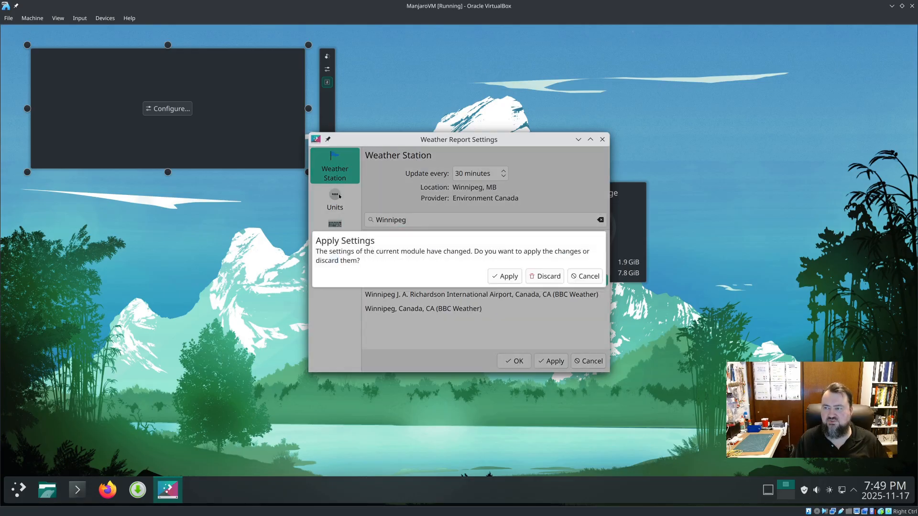
{"action": "left_click", "coordinate": [506, 277]}
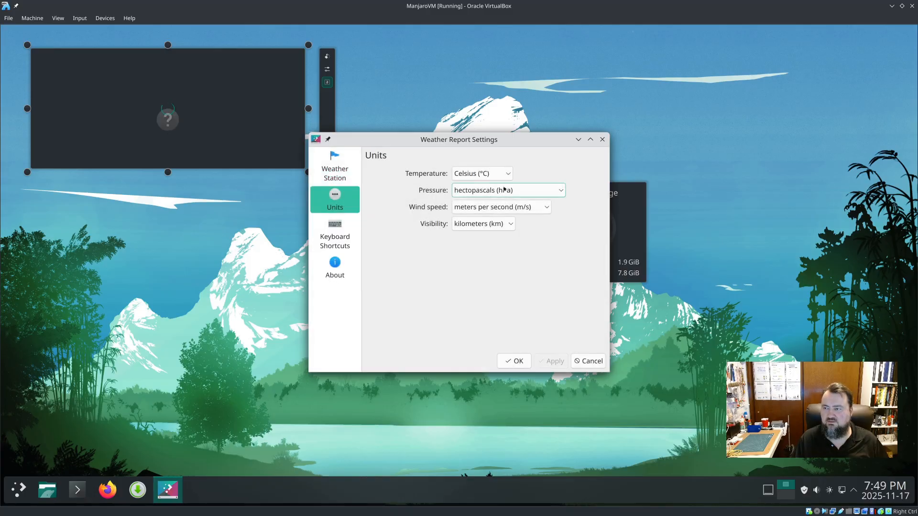
- Set the weather widget's pressure unit to kilopascals (kPa), confirm, and enlarge the widget until the whole forecast fits
{"action": "left_click", "coordinate": [496, 191]}
{"action": "left_click", "coordinate": [489, 220]}
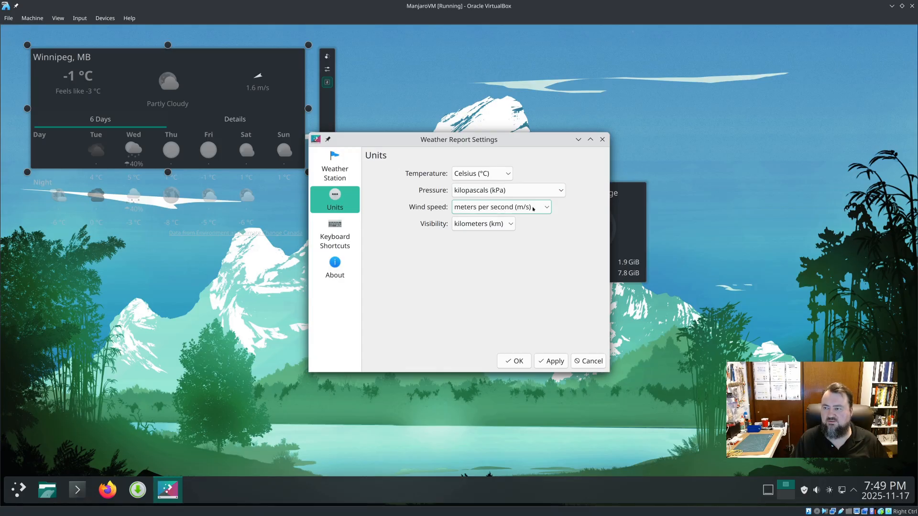
{"action": "left_click", "coordinate": [513, 362]}
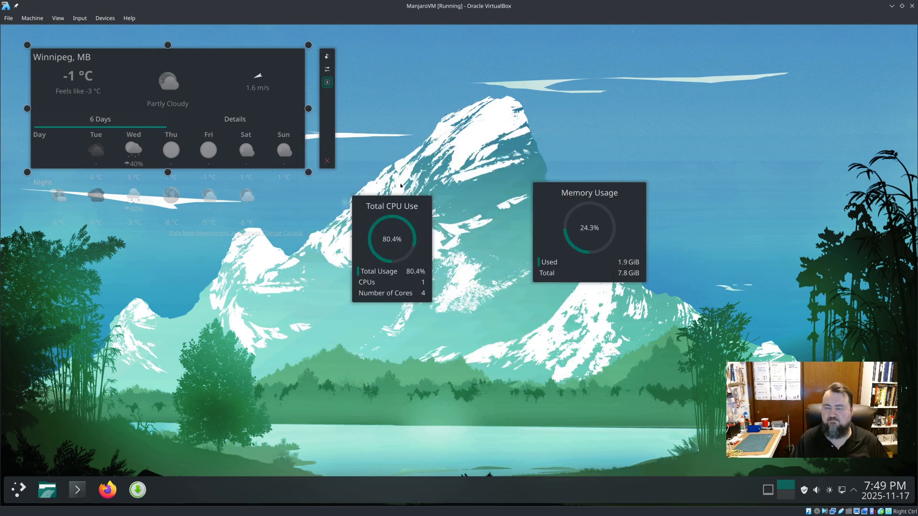
{"action": "left_click_drag", "start_coordinate": [322, 208], "coordinate": [331, 242]}
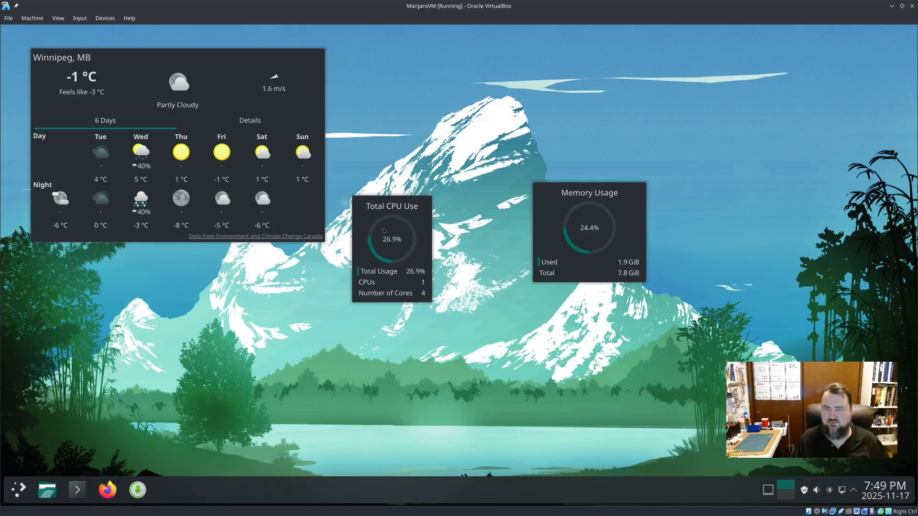
- Move the Total CPU Use widget to the desktop's upper-right corner and enlarge it slightly
{"action": "left_click", "coordinate": [417, 215]}
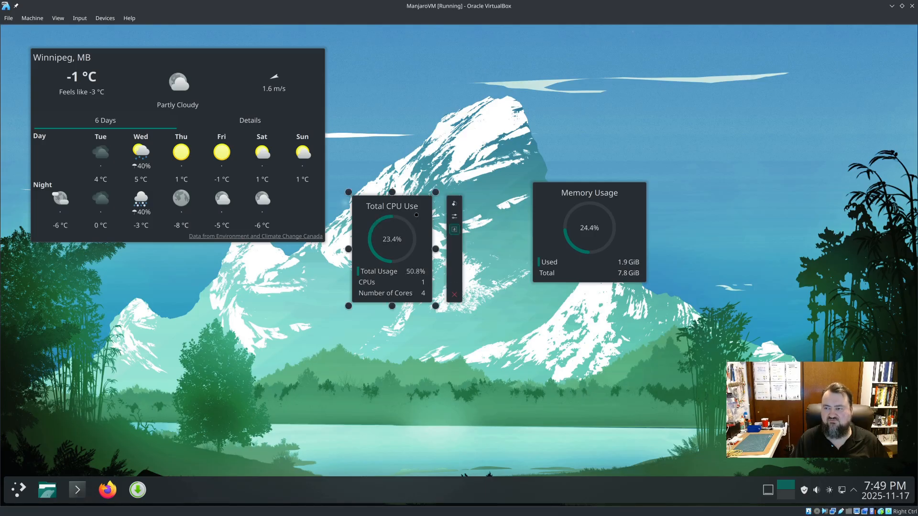
{"action": "left_click_drag", "start_coordinate": [423, 209], "coordinate": [903, 60]}
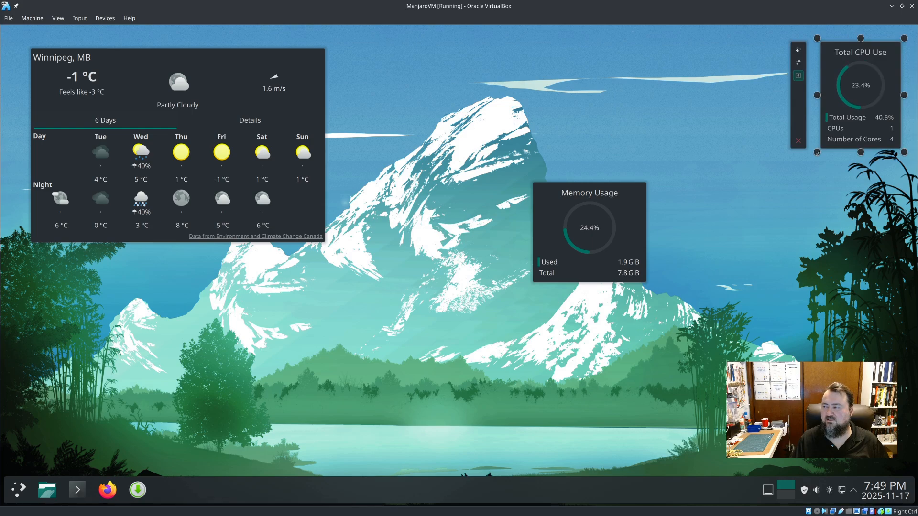
{"action": "left_click_drag", "start_coordinate": [817, 152], "coordinate": [796, 176]}
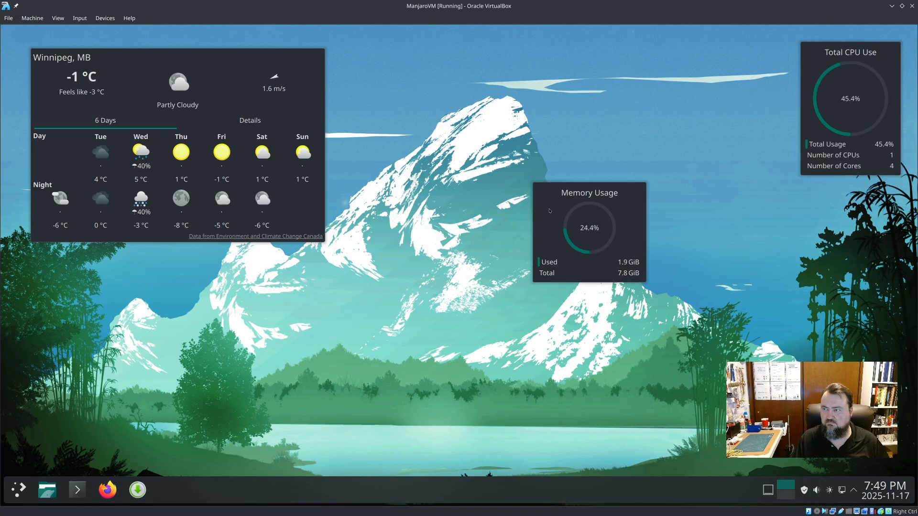
- Move the Memory Usage widget directly below the Total CPU Use widget and resize it to the same width
{"action": "mouse_move", "coordinate": [555, 211]}
{"action": "left_click_drag", "start_coordinate": [651, 206], "coordinate": [808, 204]}
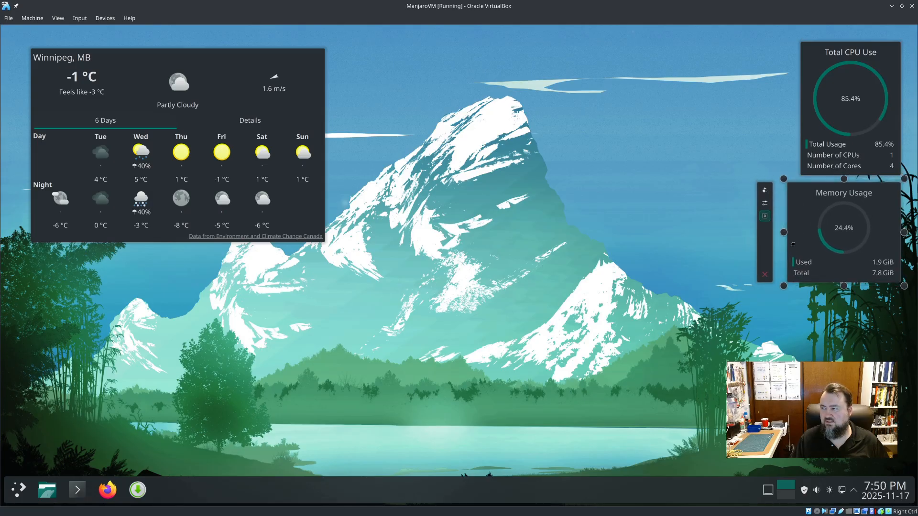
{"action": "left_click_drag", "start_coordinate": [783, 285], "coordinate": [800, 295]}
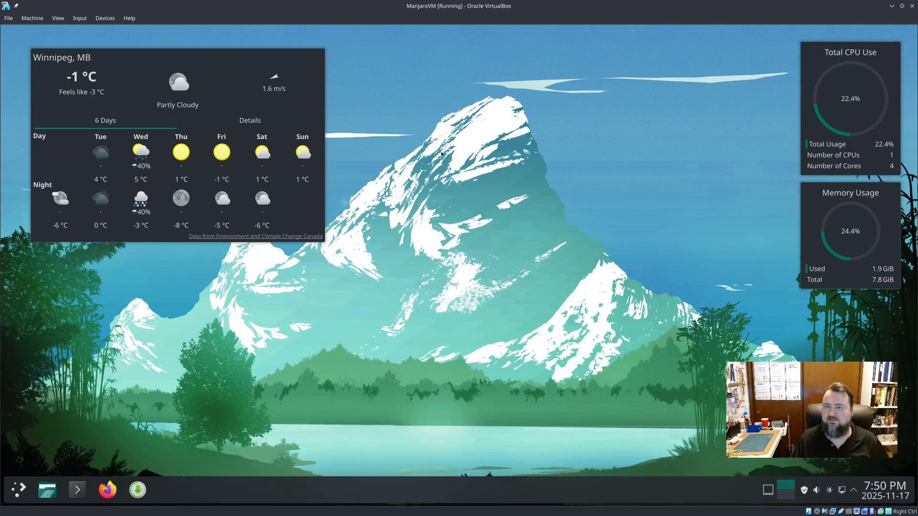
- Bring up the weather widget's editing controls to view its Remove option and dismiss them without changes
{"action": "left_click", "coordinate": [262, 99]}
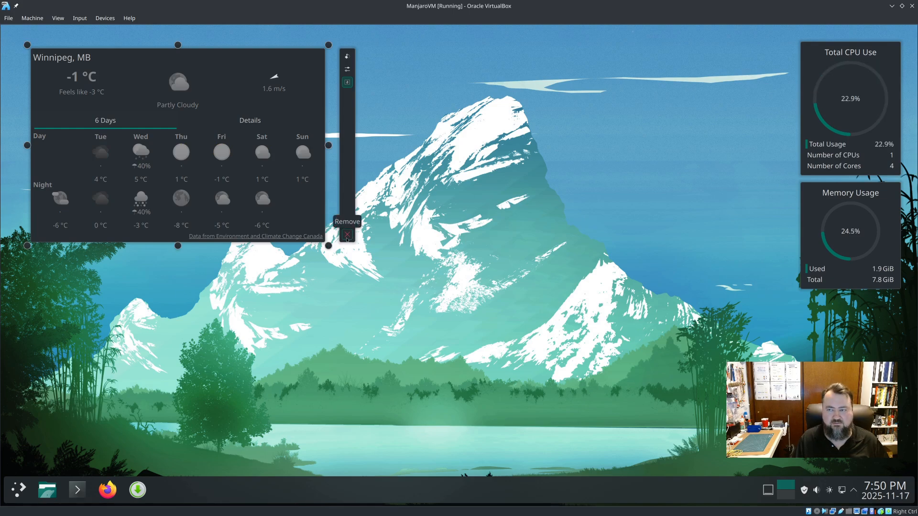
{"action": "left_click", "coordinate": [514, 219]}
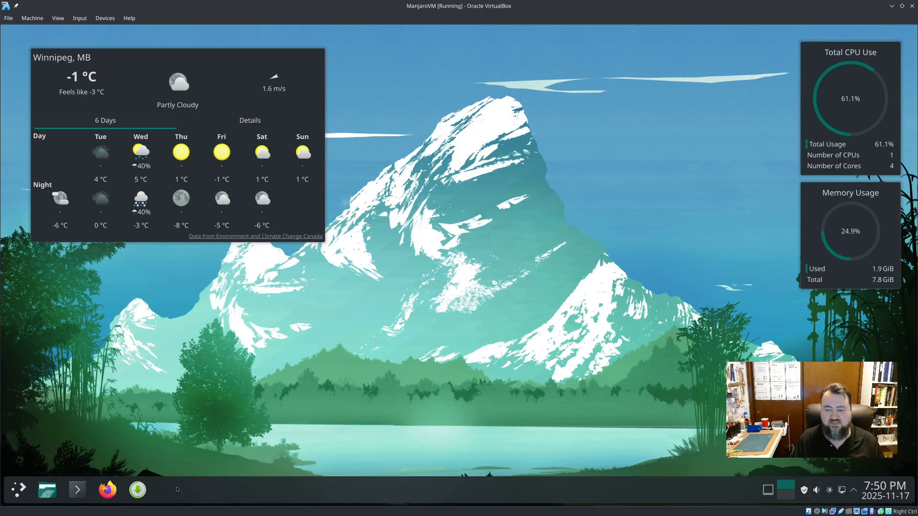
- Open the Dolphin file manager and maximize its window
{"action": "left_click", "coordinate": [47, 492]}
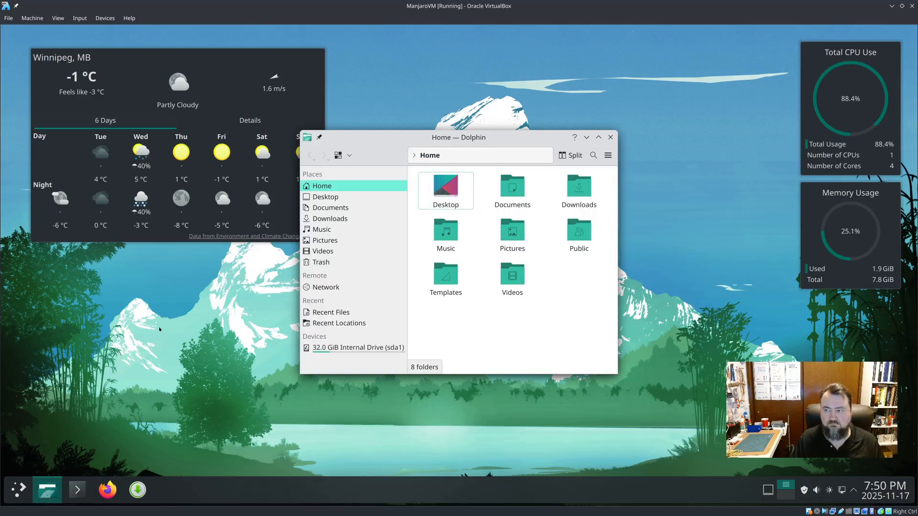
{"action": "left_click", "coordinate": [598, 137]}
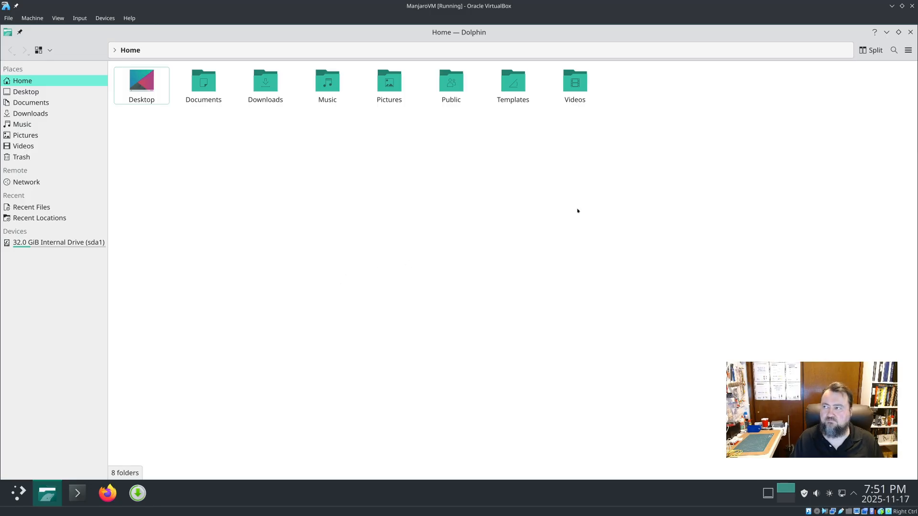
- Try the Details view for the Home folder, switch back to Icons and look over the remaining view options
{"action": "left_click", "coordinate": [49, 50]}
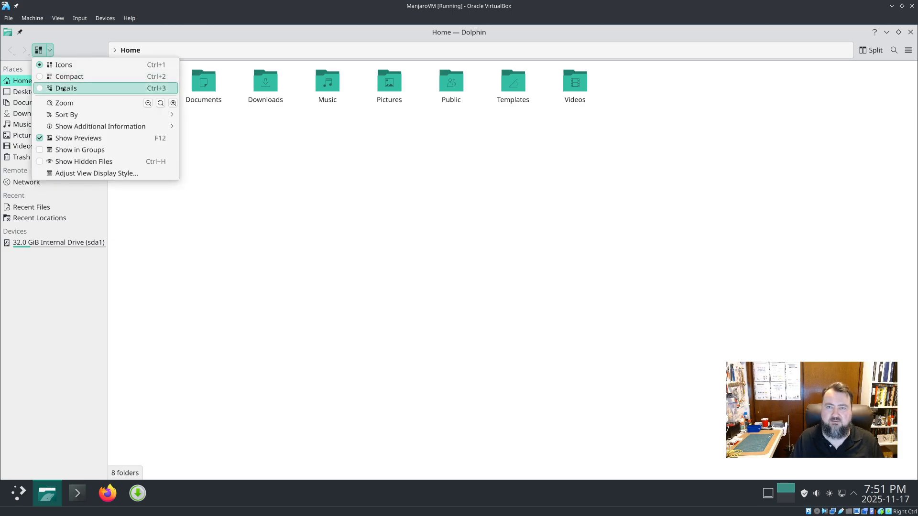
{"action": "left_click", "coordinate": [67, 88]}
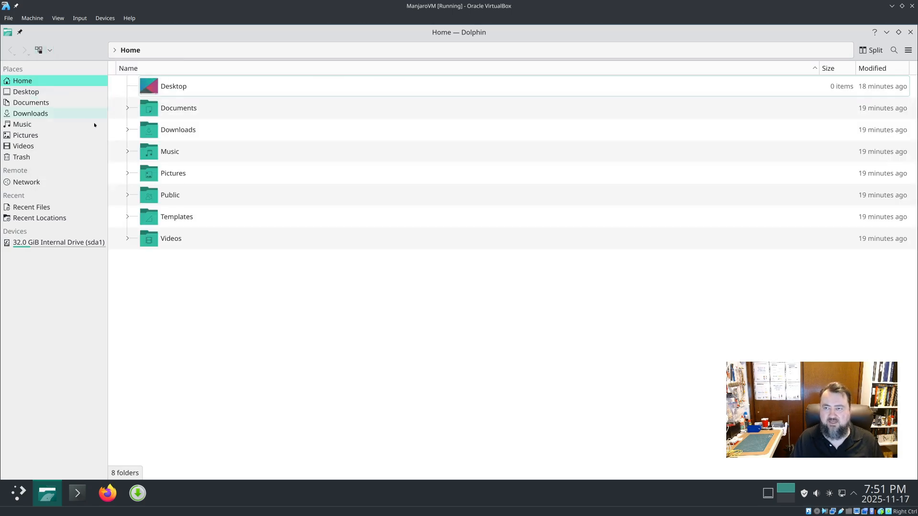
{"action": "left_click", "coordinate": [49, 51]}
{"action": "left_click", "coordinate": [61, 69]}
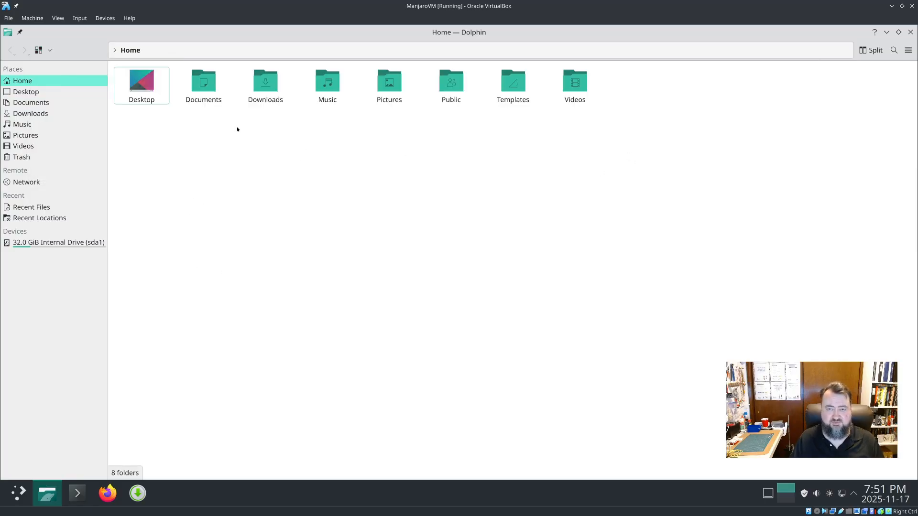
{"action": "left_click", "coordinate": [49, 52]}
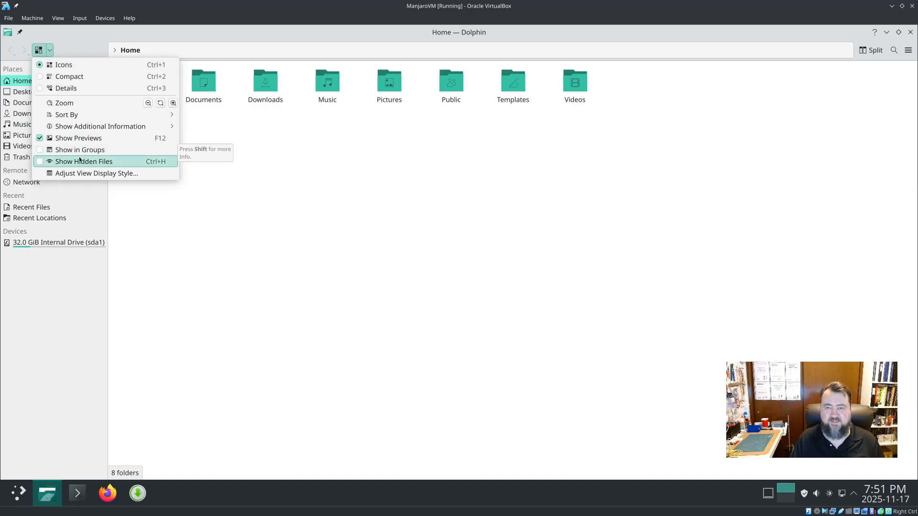
{"action": "left_click", "coordinate": [346, 323]}
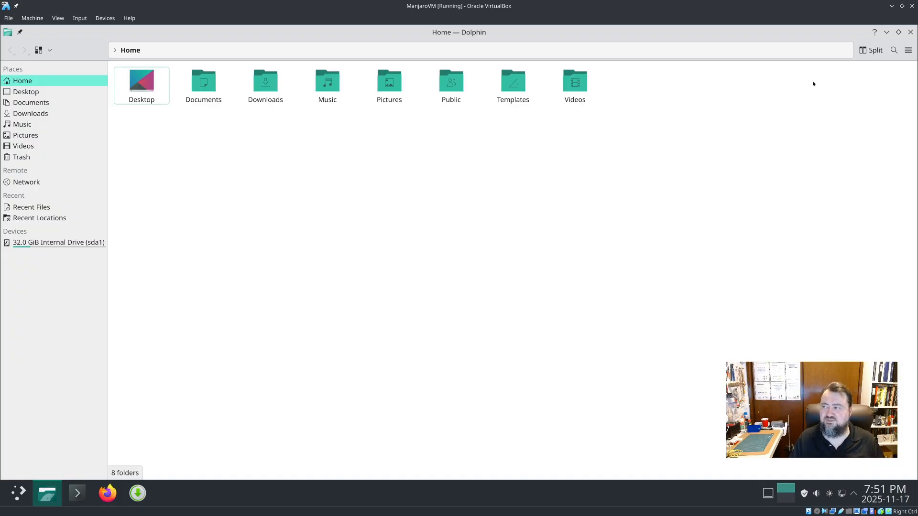
- Show Dolphin's Terminal panel and enlarge it upward beneath the Home folder view
{"action": "left_click", "coordinate": [908, 52]}
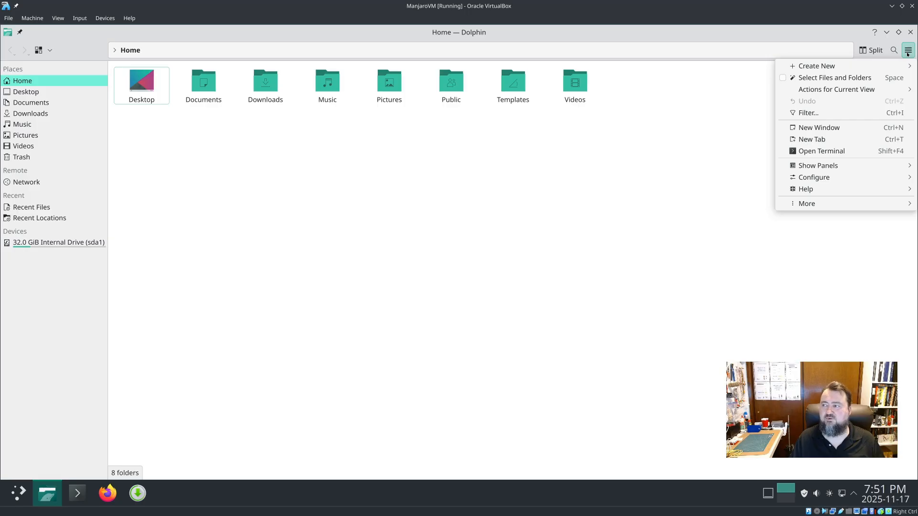
{"action": "mouse_move", "coordinate": [832, 166]}
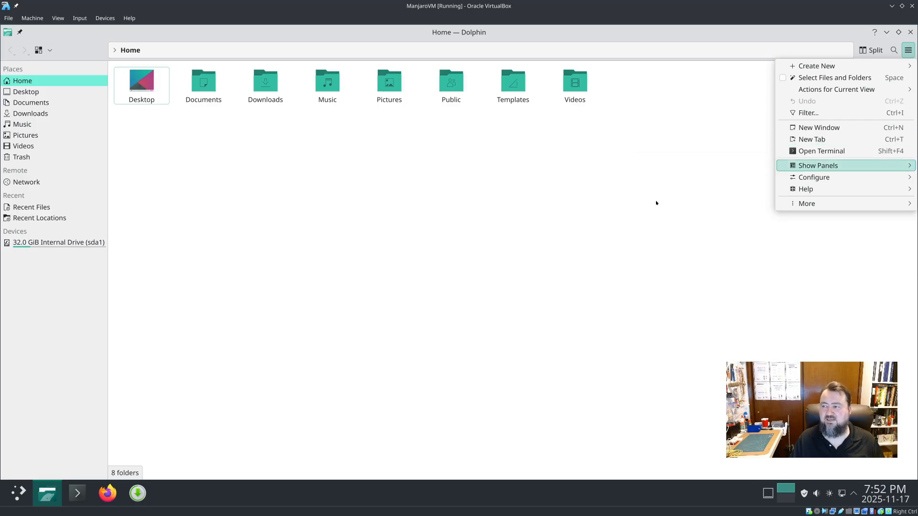
{"action": "left_click", "coordinate": [665, 201]}
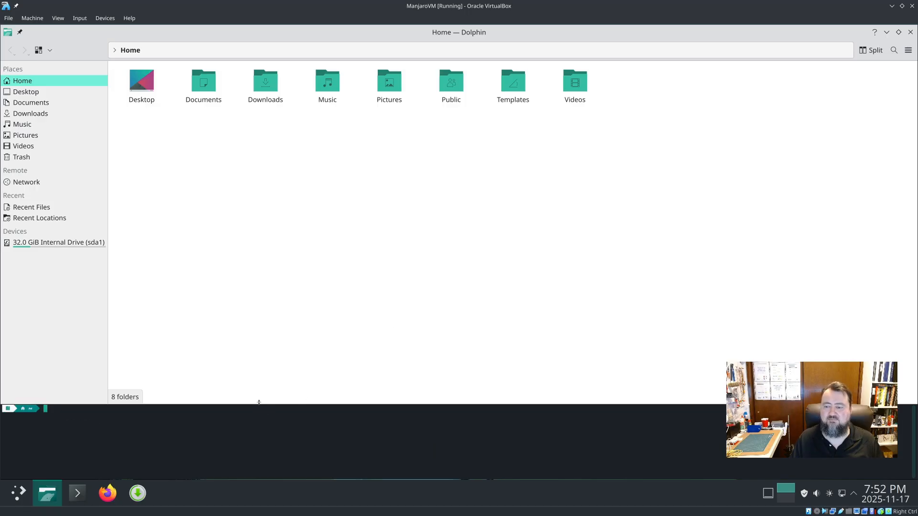
{"action": "left_click_drag", "start_coordinate": [259, 385], "coordinate": [260, 335]}
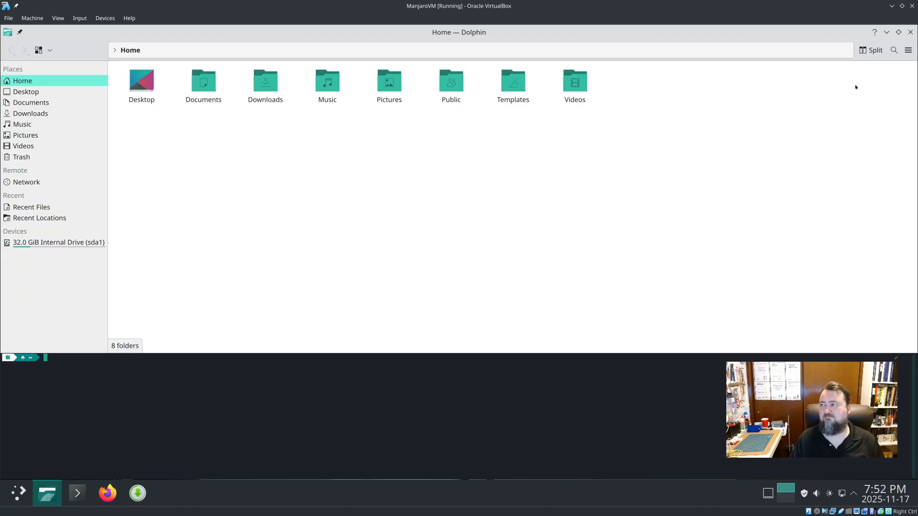
- Hide Dolphin's Terminal panel again
{"action": "left_click", "coordinate": [908, 51]}
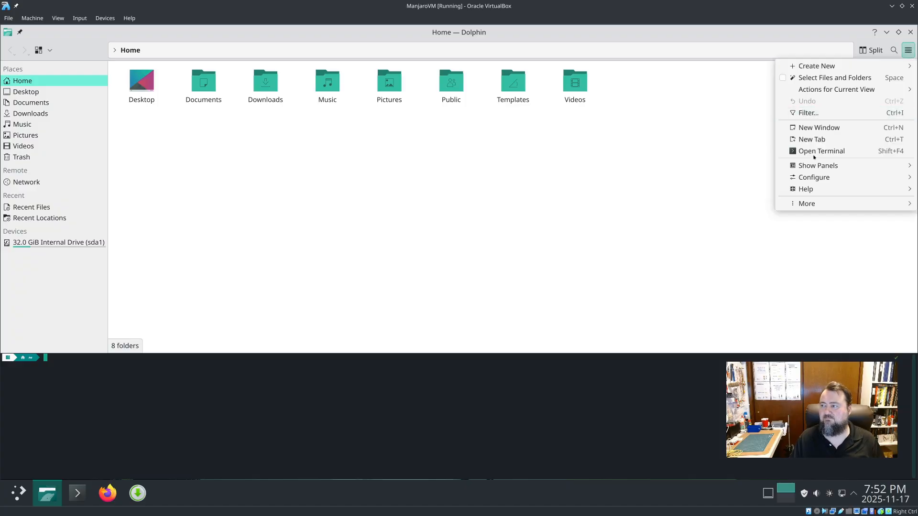
{"action": "mouse_move", "coordinate": [813, 166]}
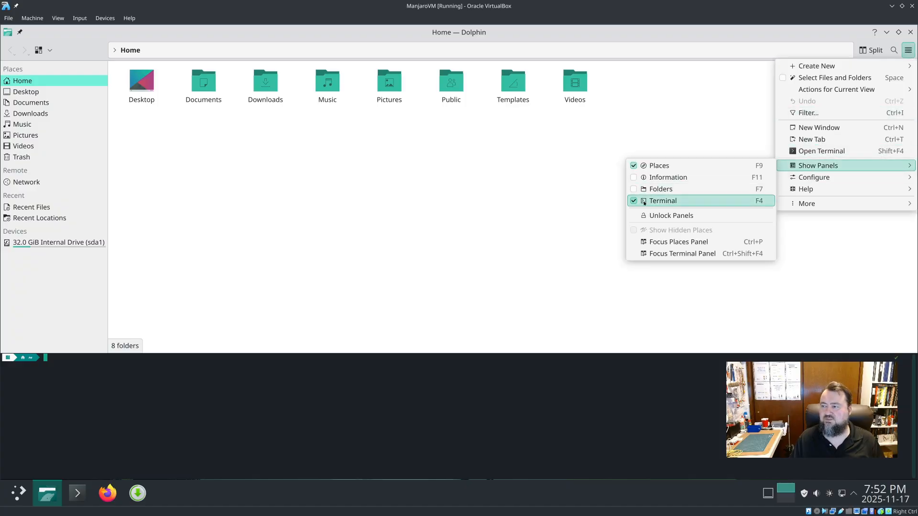
{"action": "left_click", "coordinate": [663, 201]}
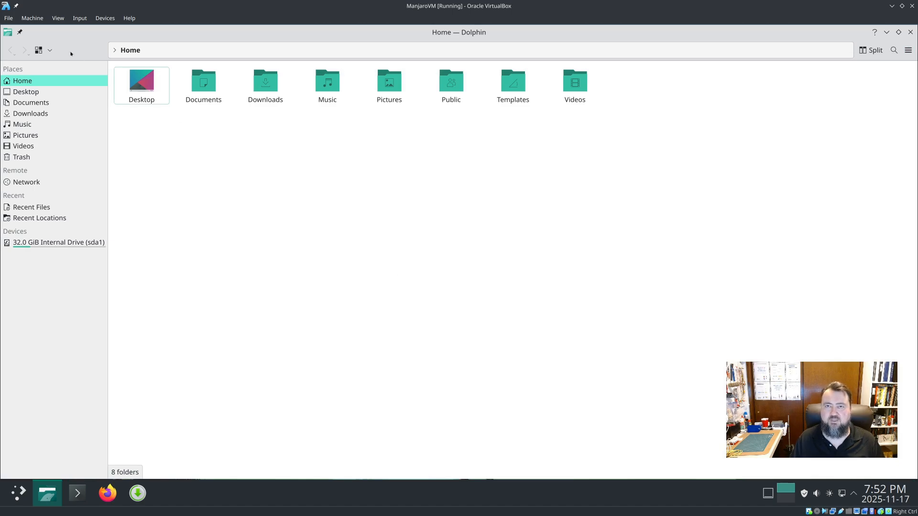
- Enable Dolphin's traditional menu bar and look over its menus, starting with the File commands
{"action": "left_click", "coordinate": [907, 53]}
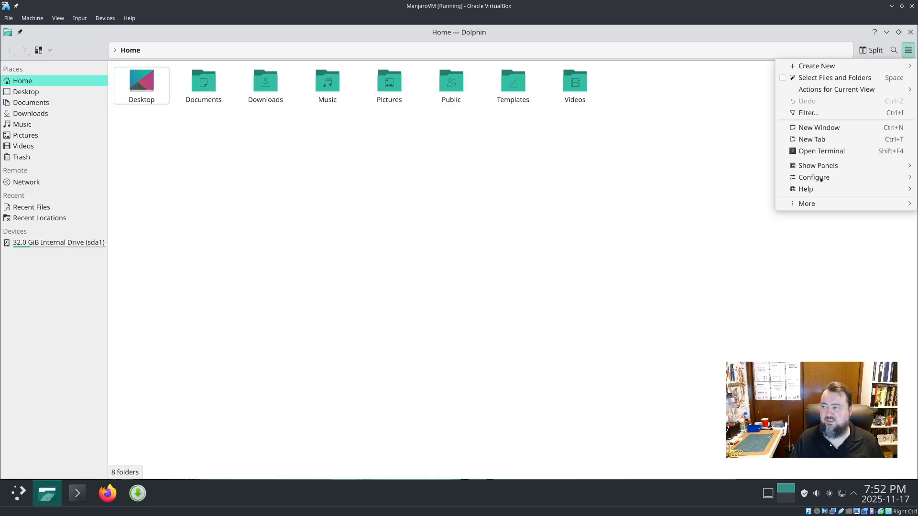
{"action": "mouse_move", "coordinate": [808, 205]}
{"action": "left_click", "coordinate": [625, 204]}
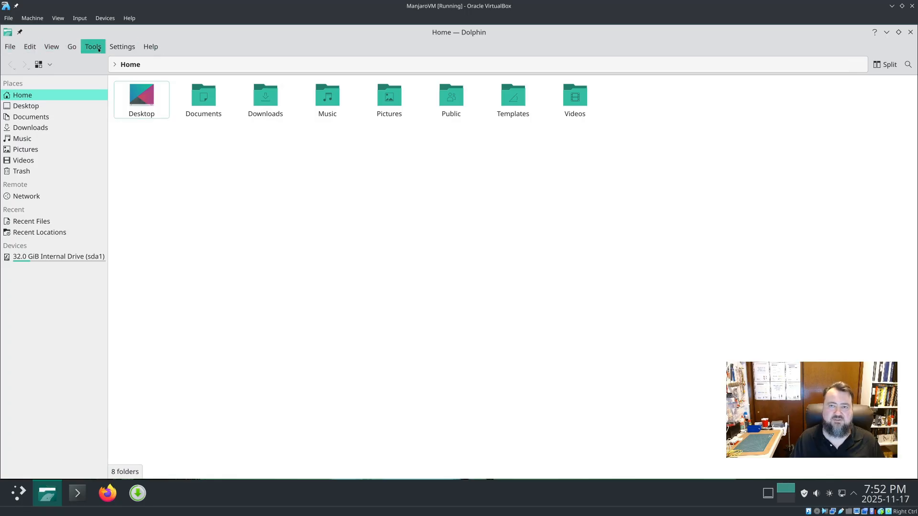
{"action": "left_click", "coordinate": [57, 46]}
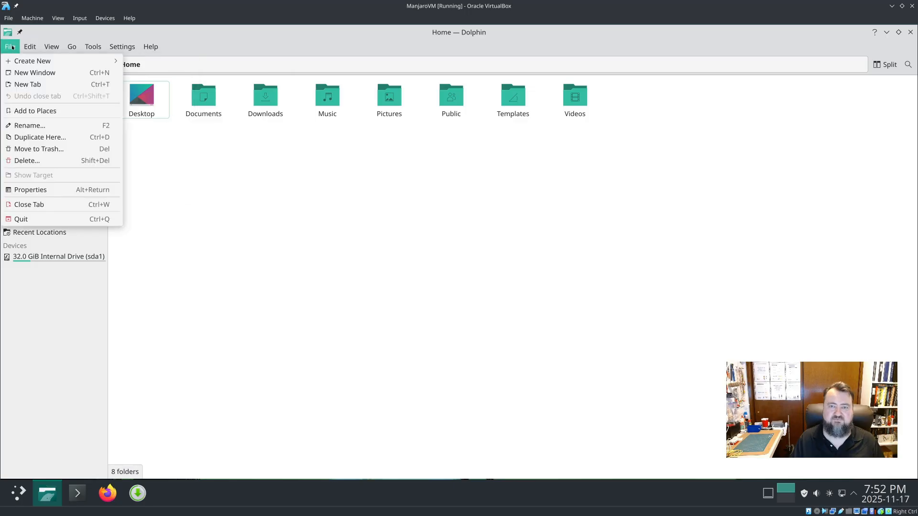
{"action": "key", "text": "Escape"}
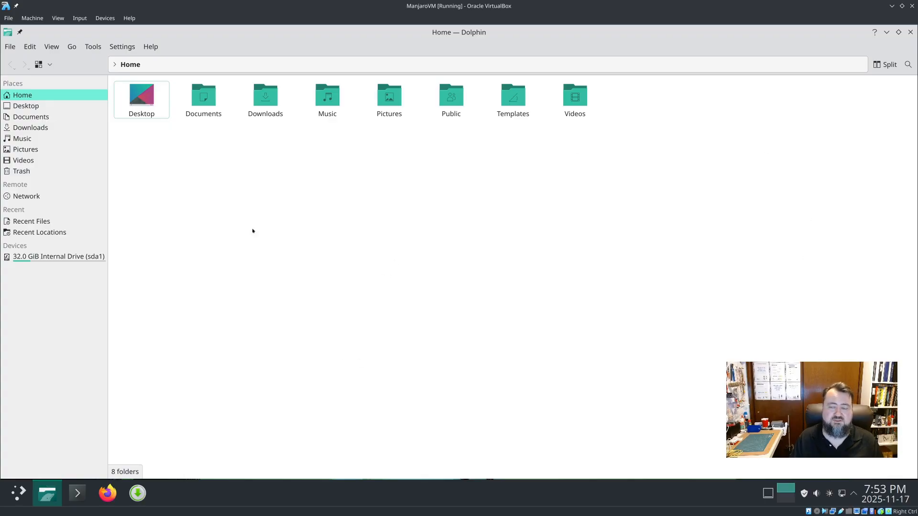
- Open the Documents folder and view the file types offered for creating new items, without creating any
{"action": "left_click", "coordinate": [205, 104]}
{"action": "double_click", "coordinate": [206, 104]}
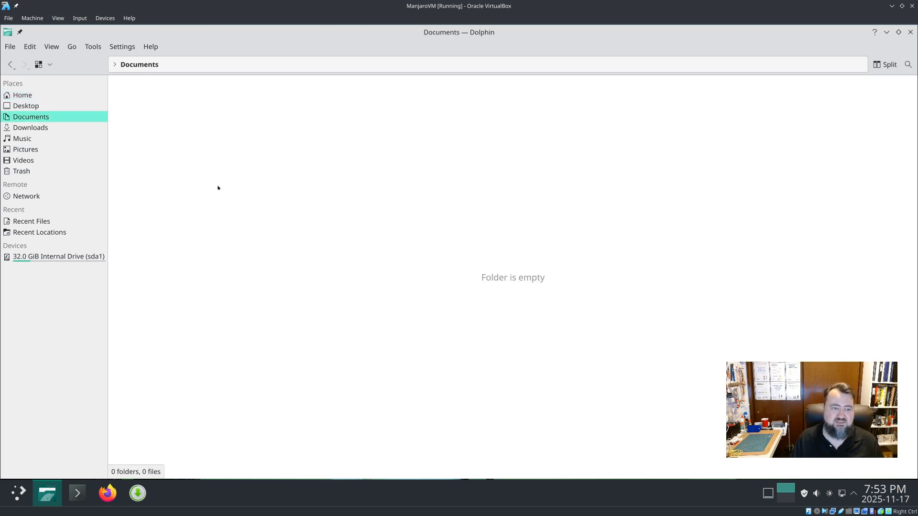
{"action": "right_click", "coordinate": [223, 144]}
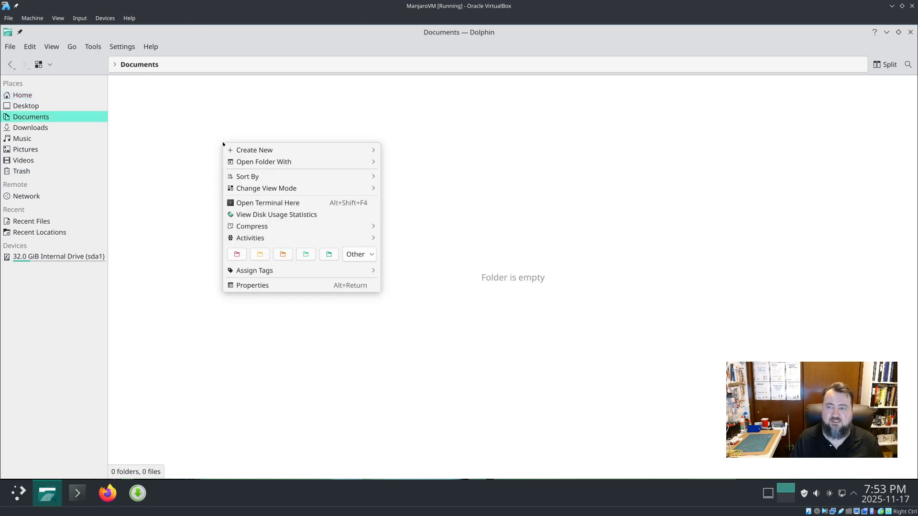
{"action": "mouse_move", "coordinate": [287, 150]}
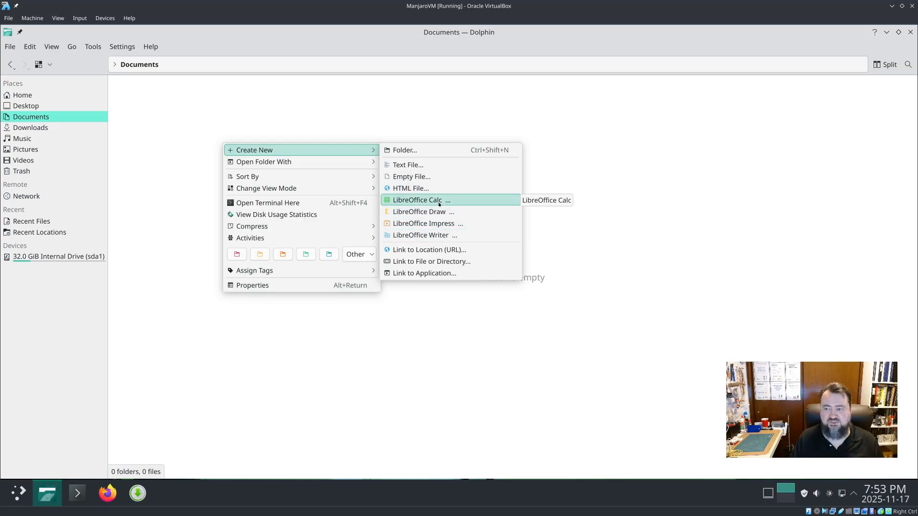
{"action": "key", "text": "Escape"}
{"action": "key", "text": "Escape"}
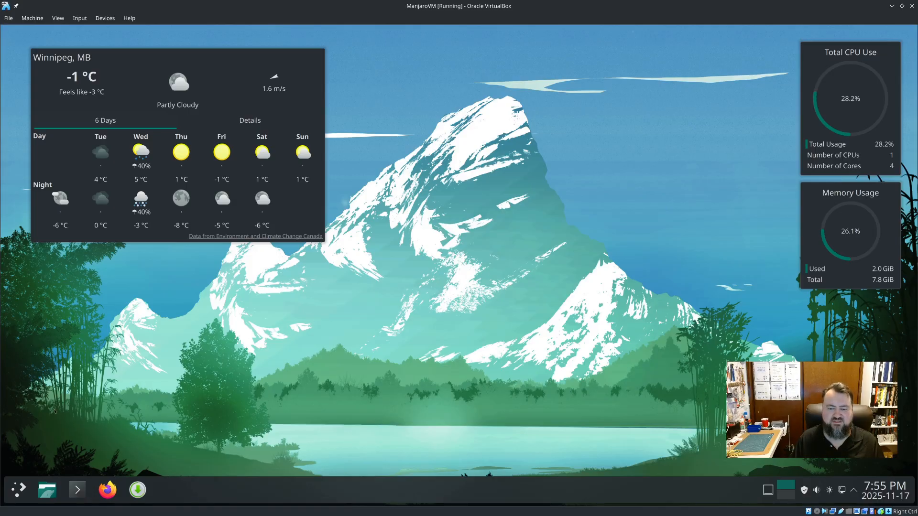
- Switch to System Settings and set the cursor size to 48 for the Breeze cursors, applying the change
{"action": "left_click", "coordinate": [19, 490]}
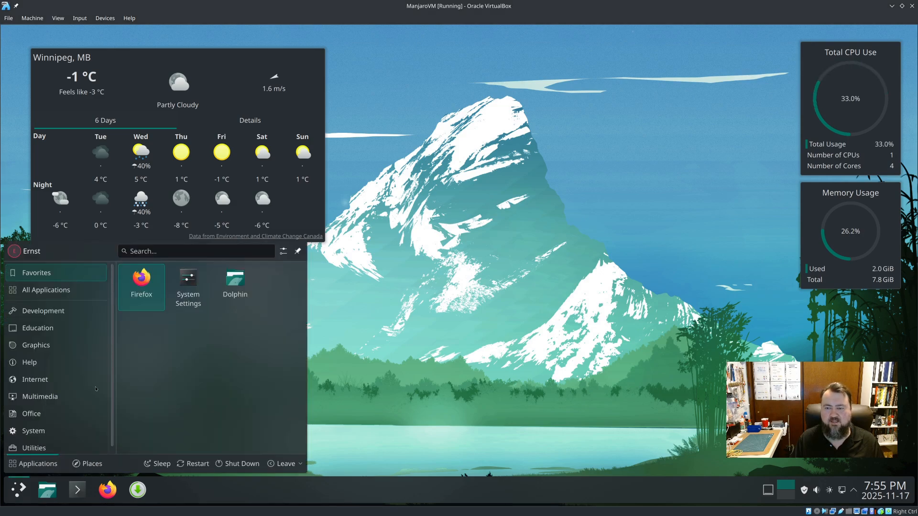
{"action": "left_click", "coordinate": [193, 286]}
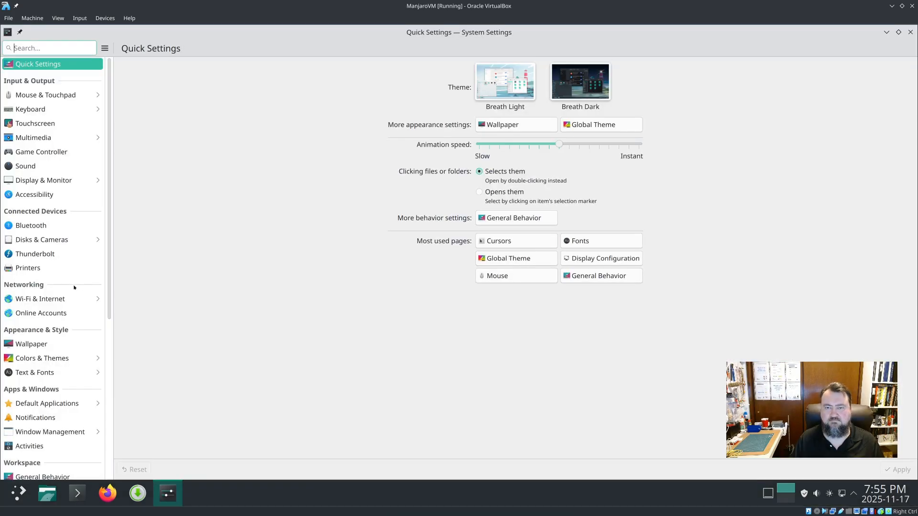
{"action": "left_click", "coordinate": [40, 358]}
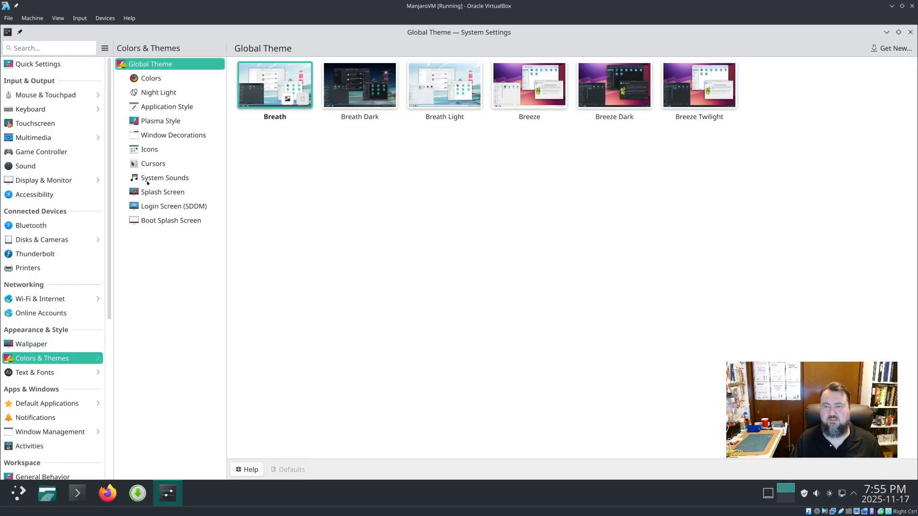
{"action": "left_click", "coordinate": [154, 163]}
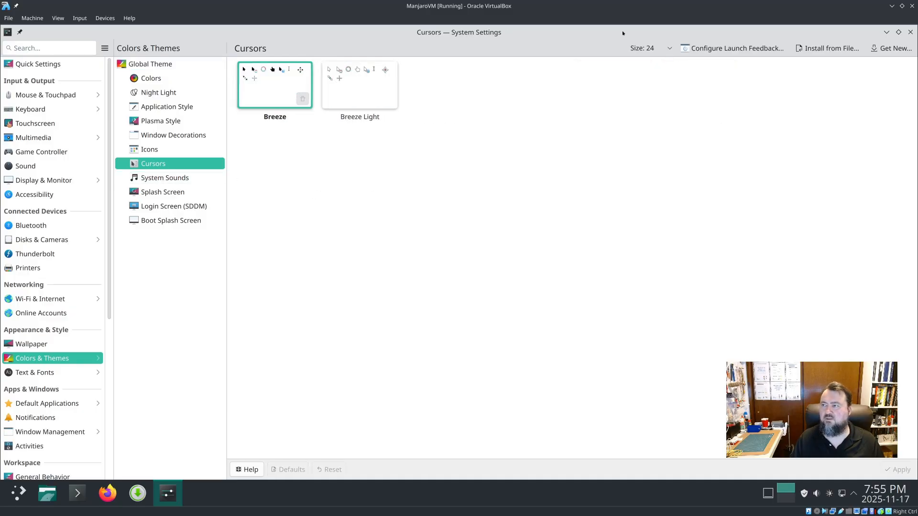
{"action": "left_click", "coordinate": [670, 48]}
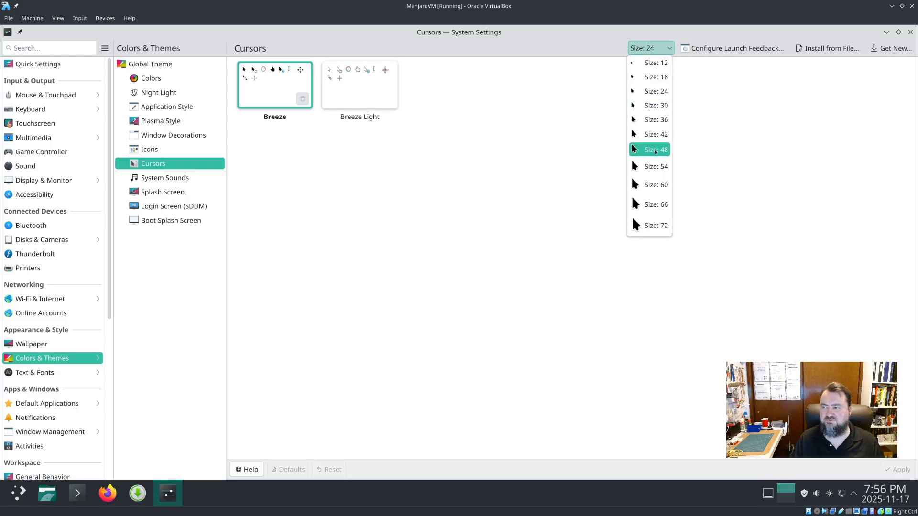
{"action": "left_click", "coordinate": [656, 150]}
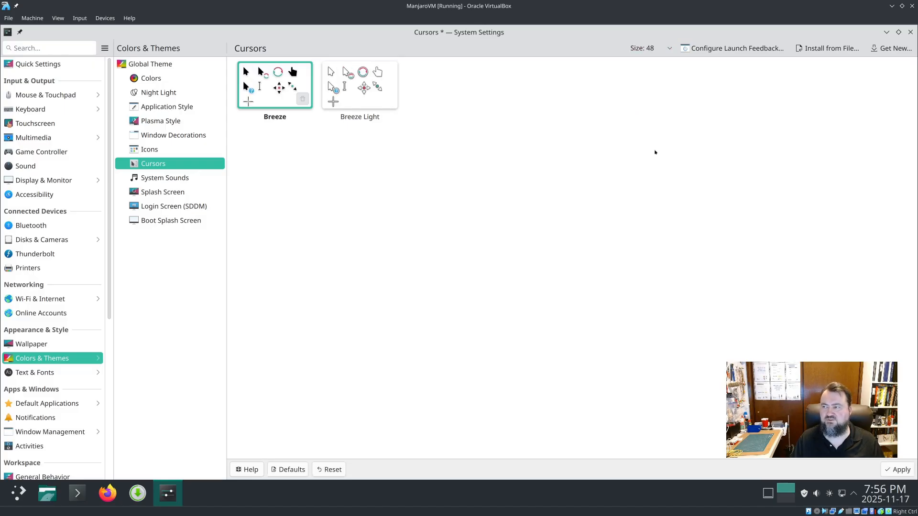
{"action": "left_click", "coordinate": [896, 471]}
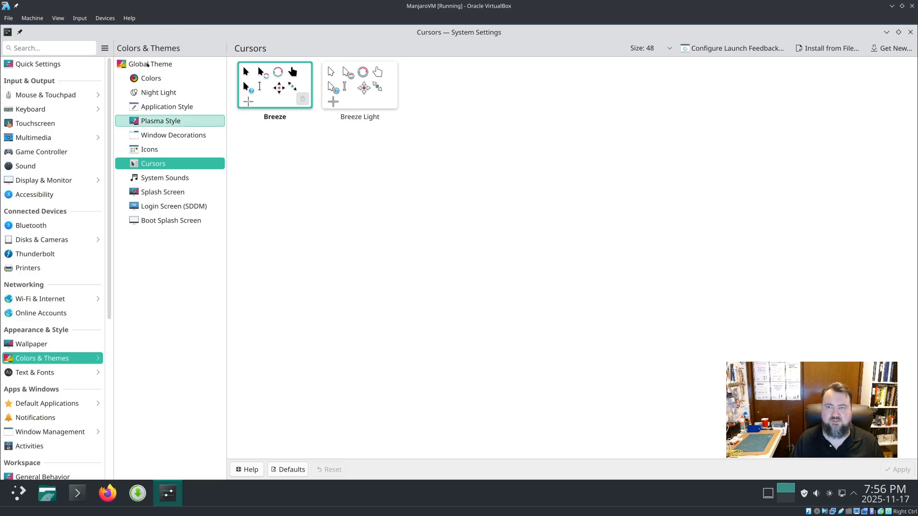
- Apply the Breath Dark global theme with only its appearance settings, excluding the desktop and window layout, and close System Settings
{"action": "left_click", "coordinate": [148, 64]}
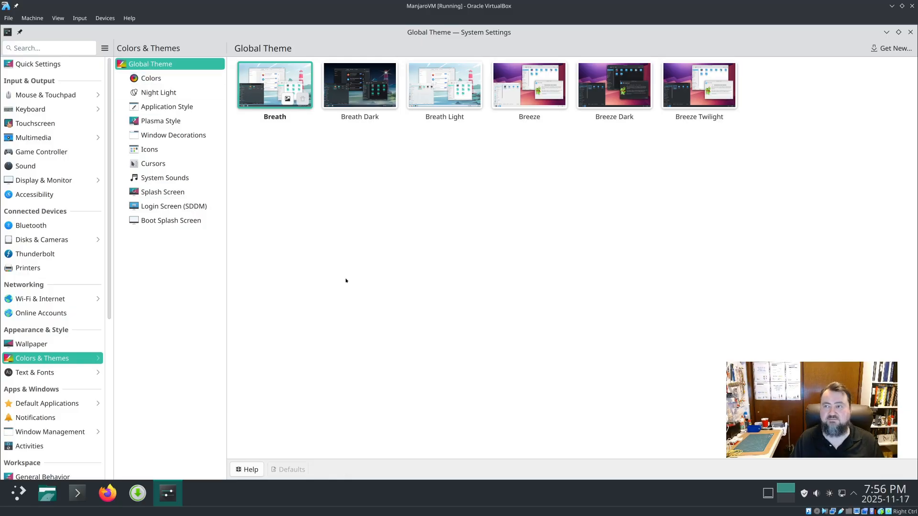
{"action": "left_click", "coordinate": [352, 82]}
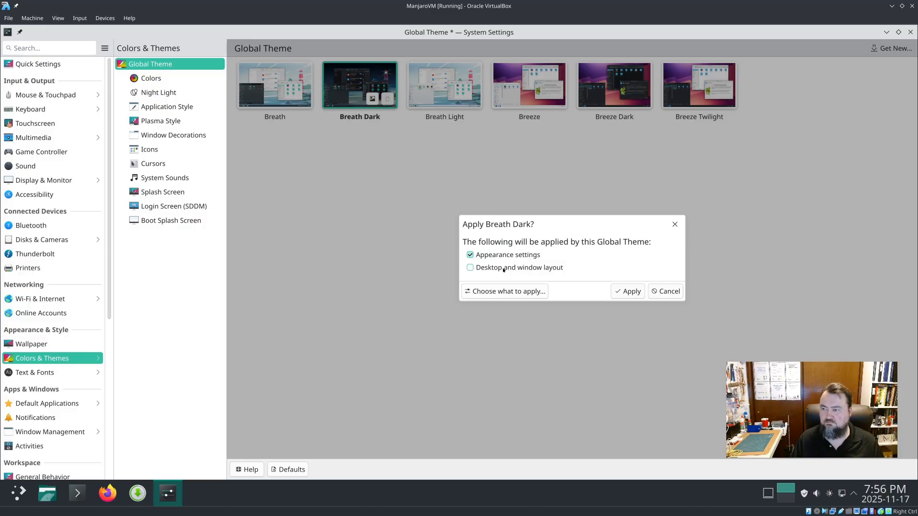
{"action": "left_click", "coordinate": [519, 271]}
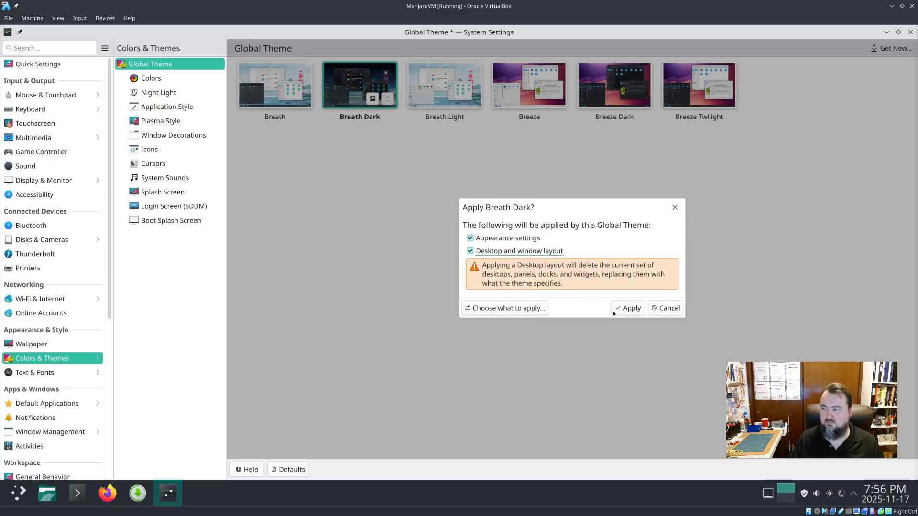
{"action": "left_click", "coordinate": [472, 252]}
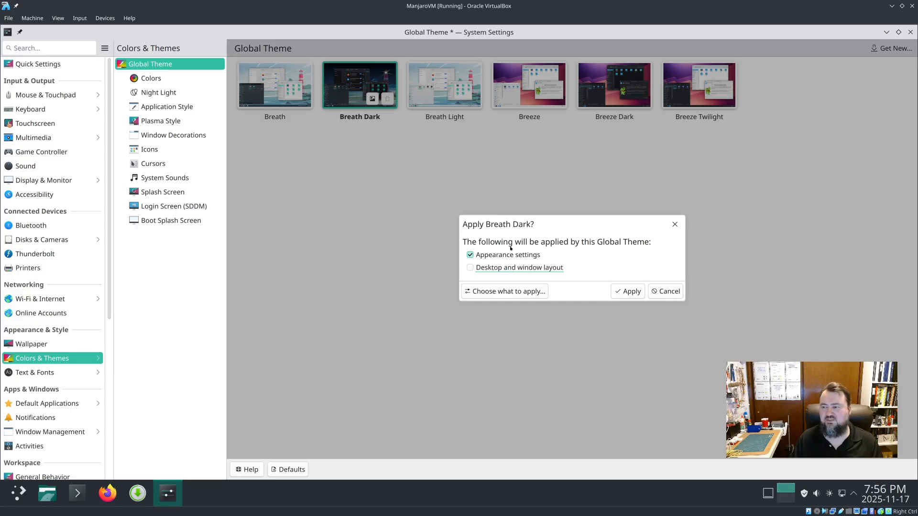
{"action": "left_click", "coordinate": [634, 292]}
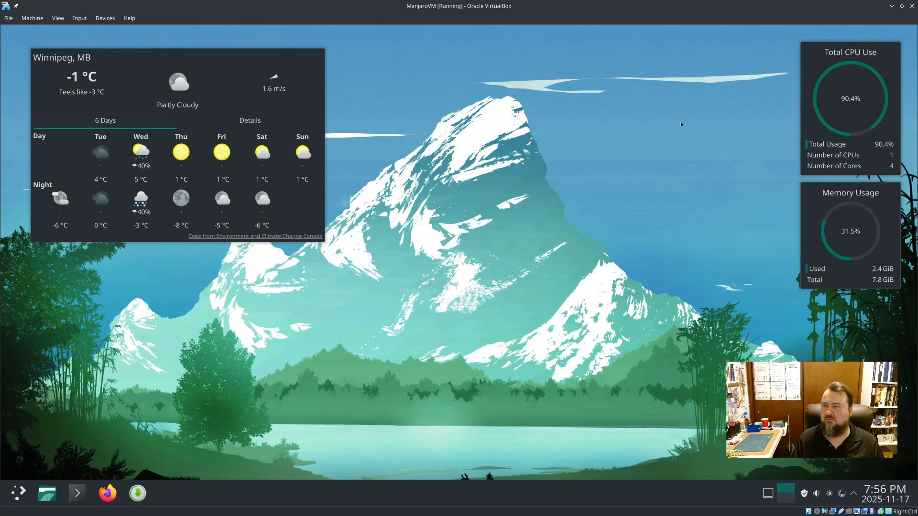
{"action": "left_click", "coordinate": [910, 32]}
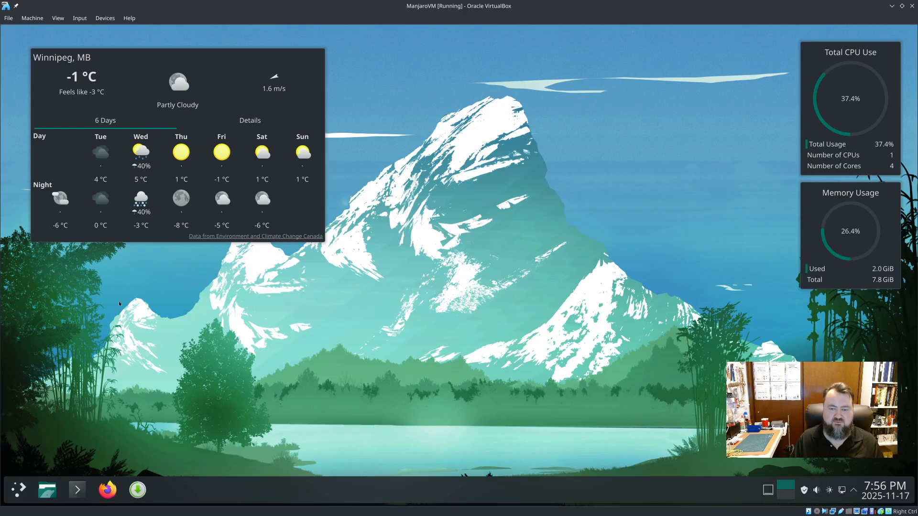
- Add the general LibreOffice launcher from the Office applications to the favorites
{"action": "left_click", "coordinate": [16, 490]}
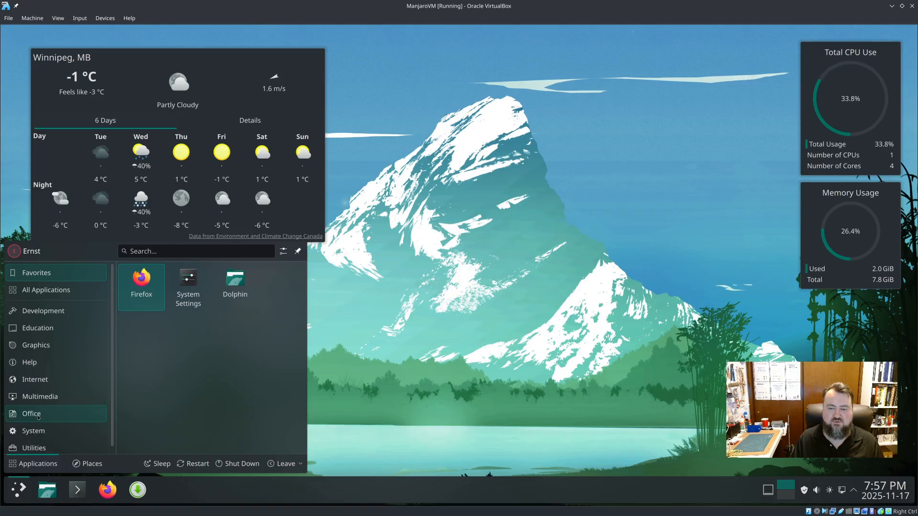
{"action": "left_click", "coordinate": [57, 415]}
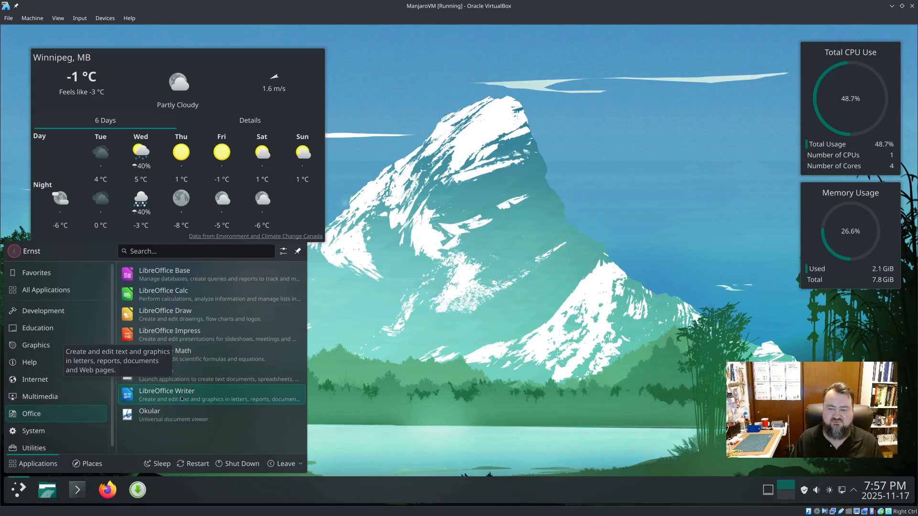
{"action": "right_click", "coordinate": [181, 373]}
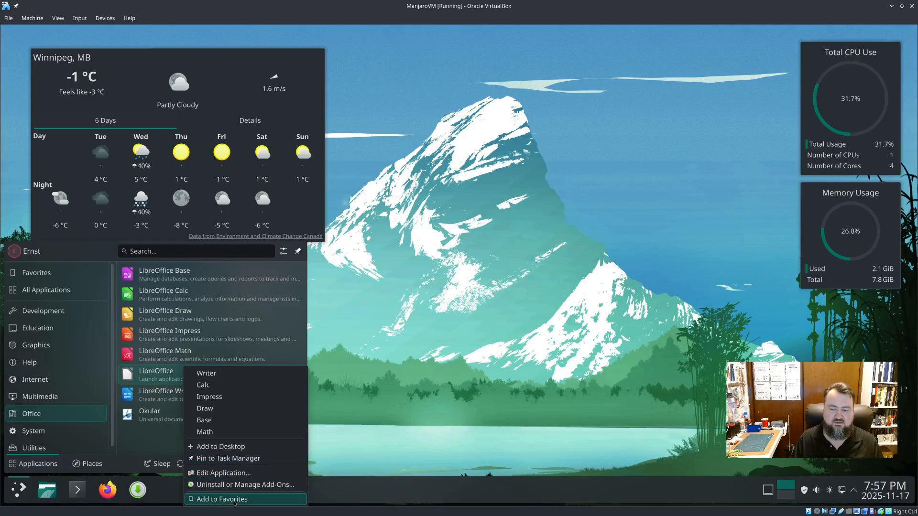
{"action": "left_click", "coordinate": [251, 500]}
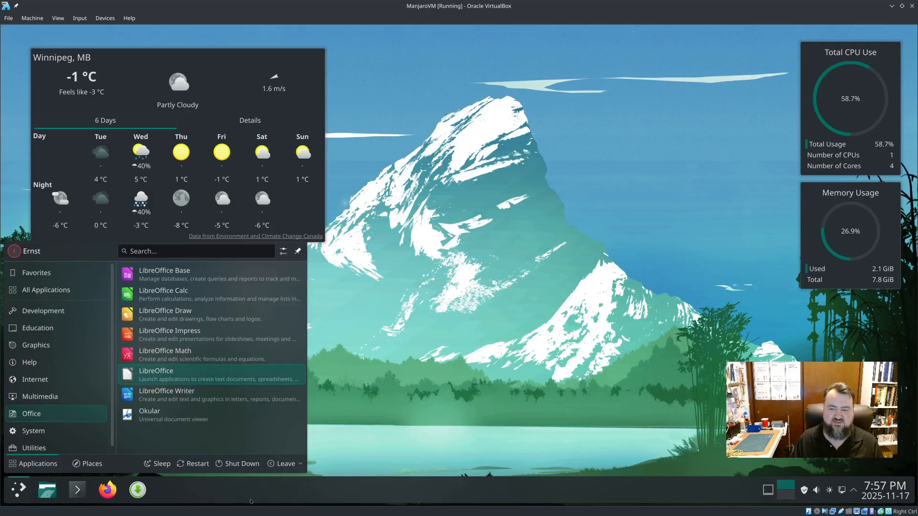
- Pin the general LibreOffice launcher to the task manager and check the application launcher's favorites
{"action": "right_click", "coordinate": [158, 375]}
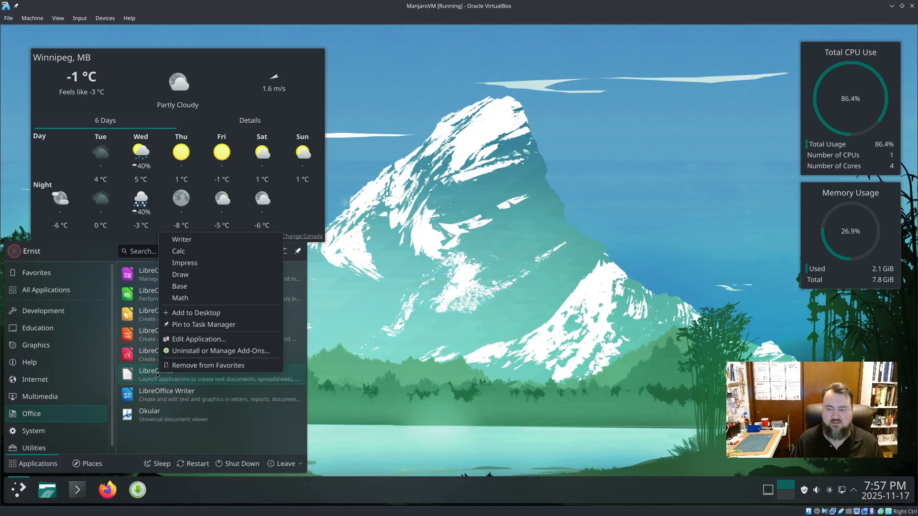
{"action": "left_click", "coordinate": [195, 324]}
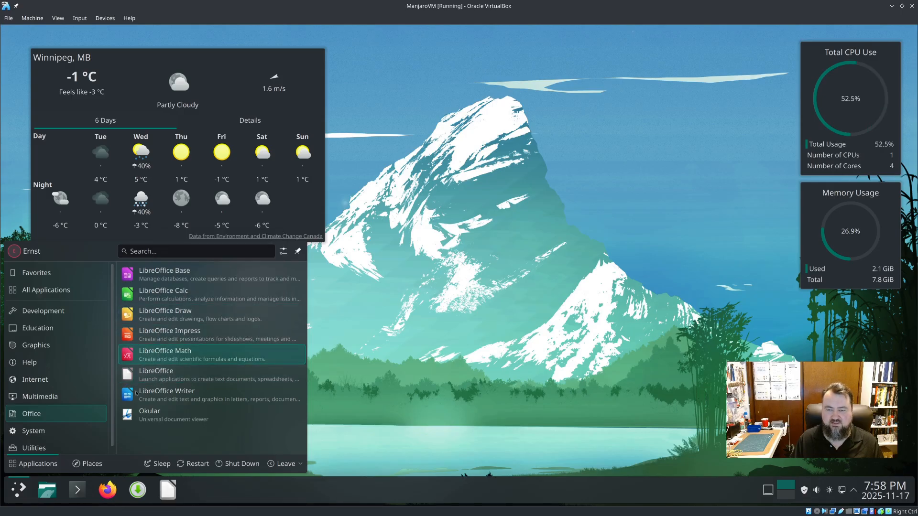
{"action": "left_click", "coordinate": [53, 273]}
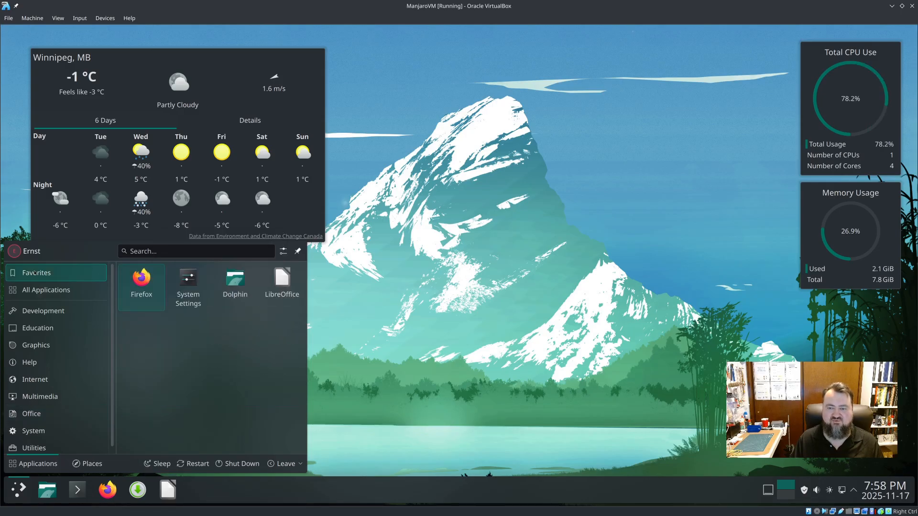
- Launch LibreOffice from the favorites, look at a new maximized Writer document with the release notice dismissed, and close it
{"action": "left_click", "coordinate": [280, 283]}
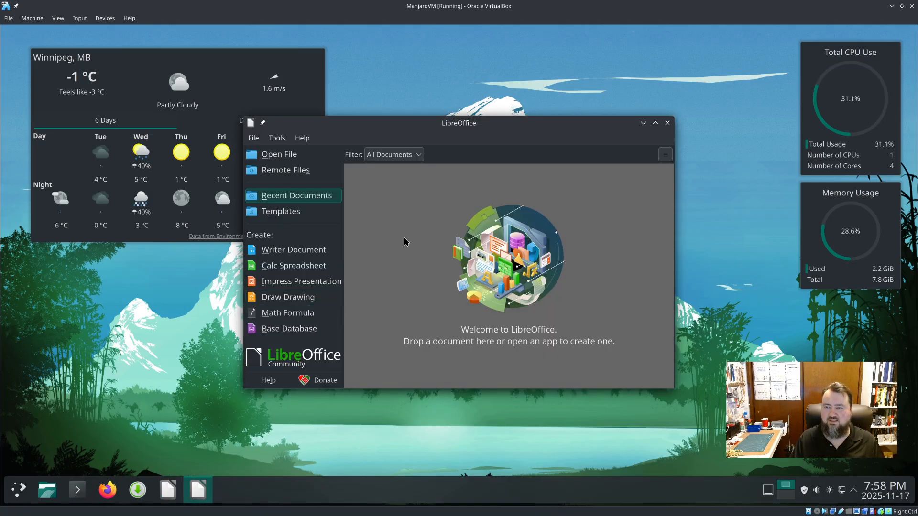
{"action": "left_click", "coordinate": [285, 250]}
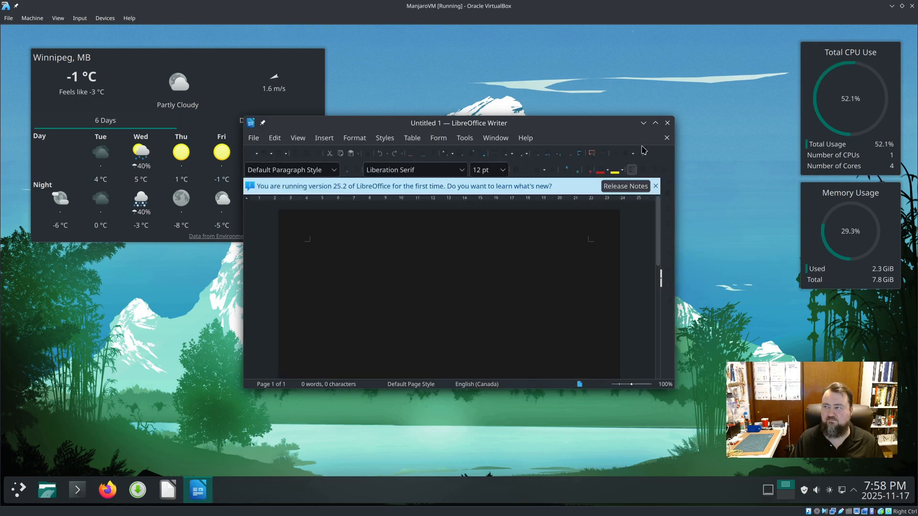
{"action": "left_click", "coordinate": [657, 123]}
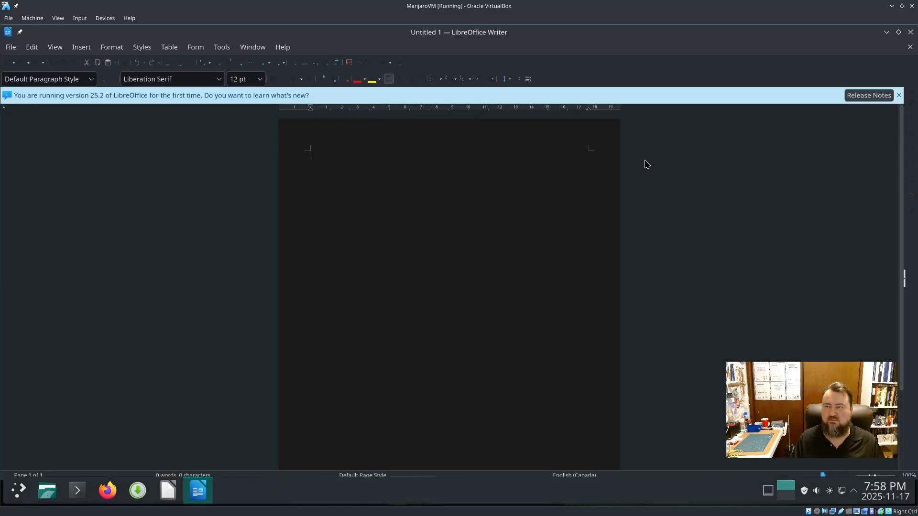
{"action": "left_click", "coordinate": [899, 95]}
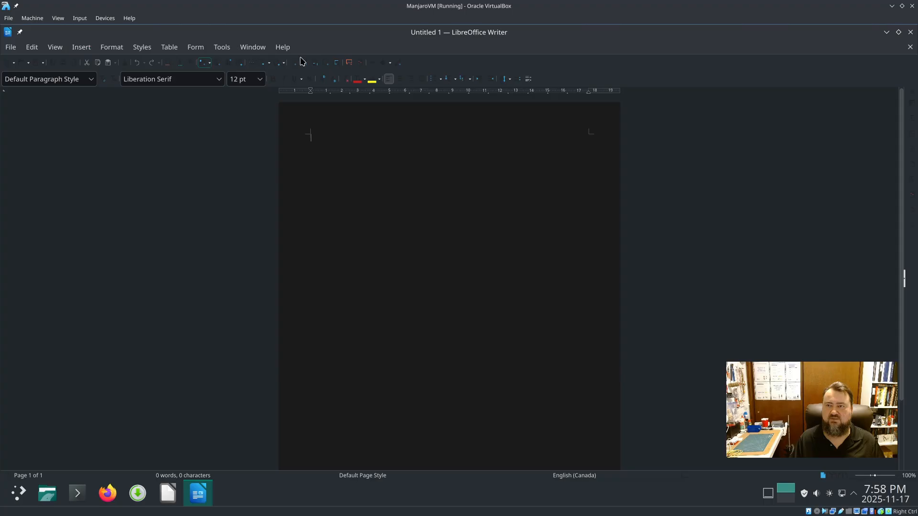
{"action": "left_click", "coordinate": [911, 32]}
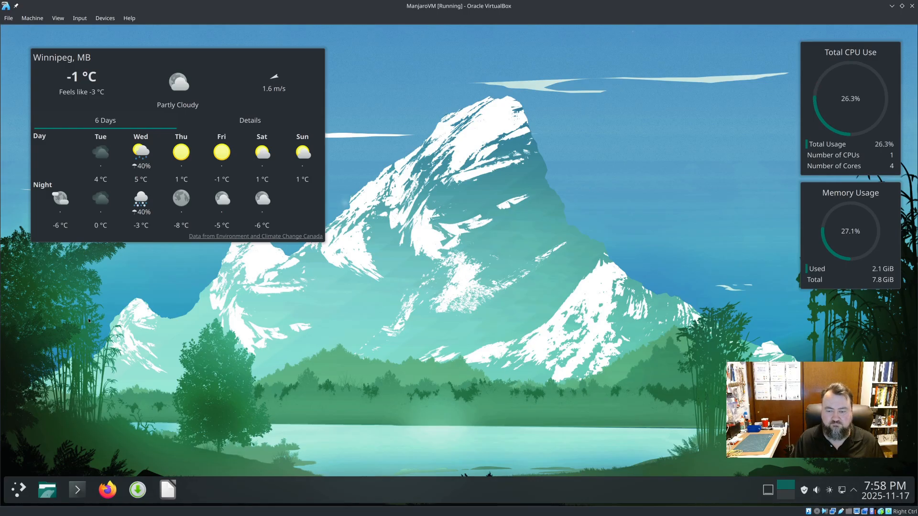
- Try reordering the launcher favorites by moving LibreOffice ahead of Dolphin, and restore the original order
{"action": "left_click", "coordinate": [15, 488]}
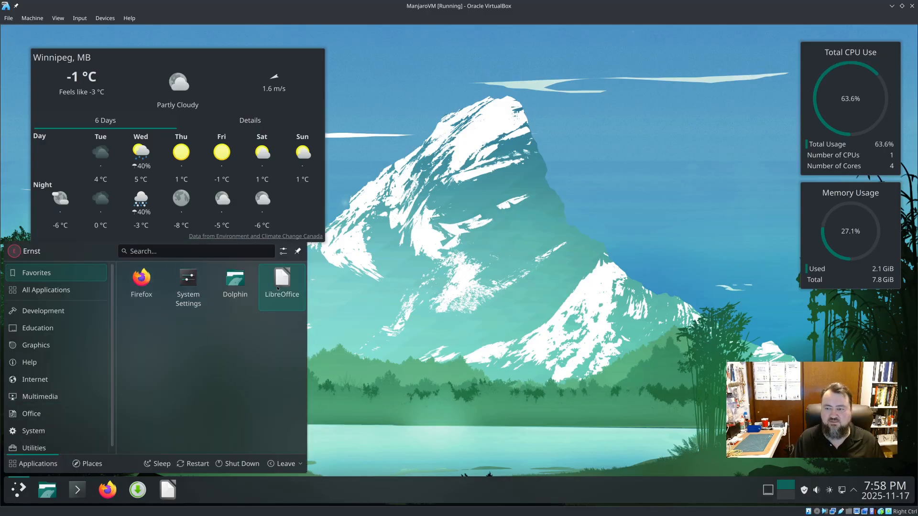
{"action": "left_click_drag", "start_coordinate": [248, 295], "coordinate": [223, 290]}
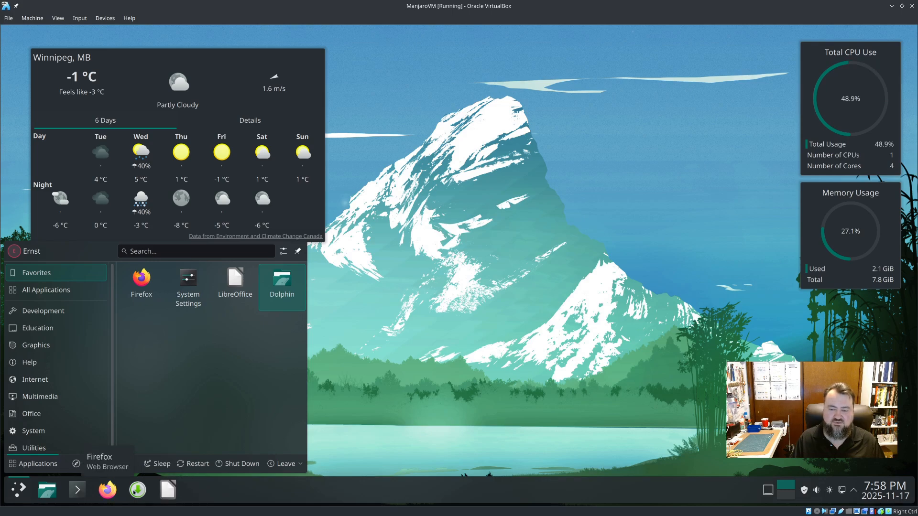
{"action": "left_click_drag", "start_coordinate": [272, 293], "coordinate": [224, 291]}
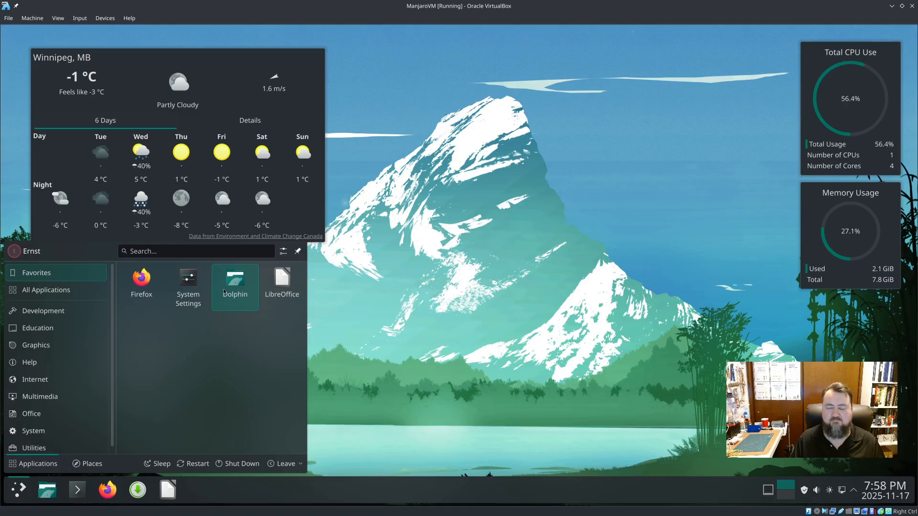
- Pin System Settings to the task manager and move it to the first place, ahead of Dolphin
{"action": "right_click", "coordinate": [191, 283]}
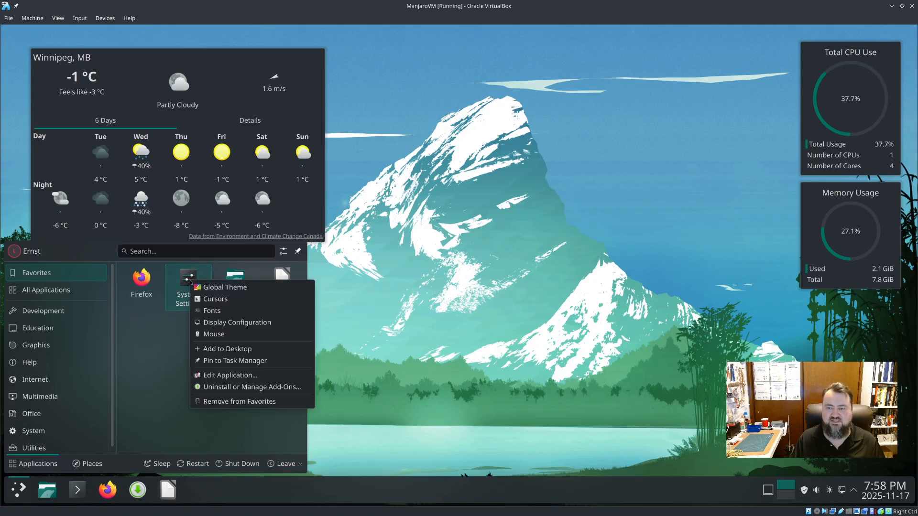
{"action": "left_click", "coordinate": [246, 366]}
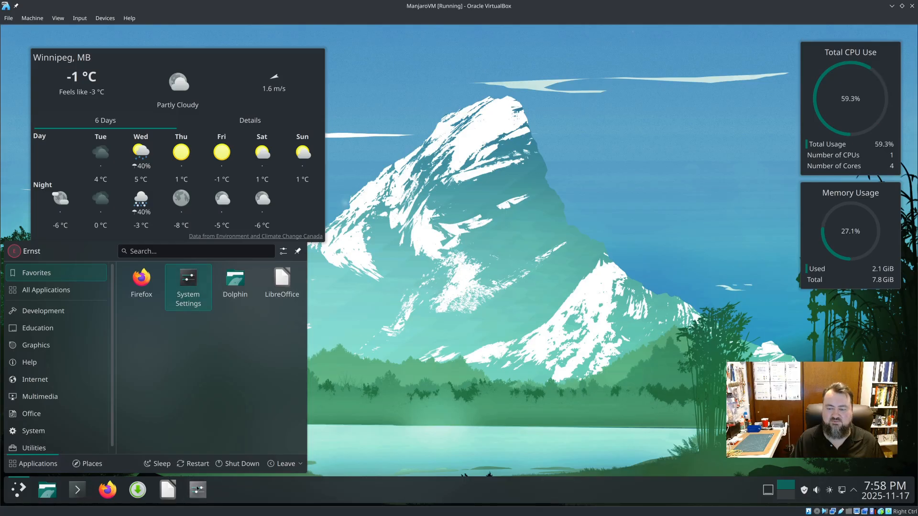
{"action": "left_click_drag", "start_coordinate": [191, 489], "coordinate": [46, 489]}
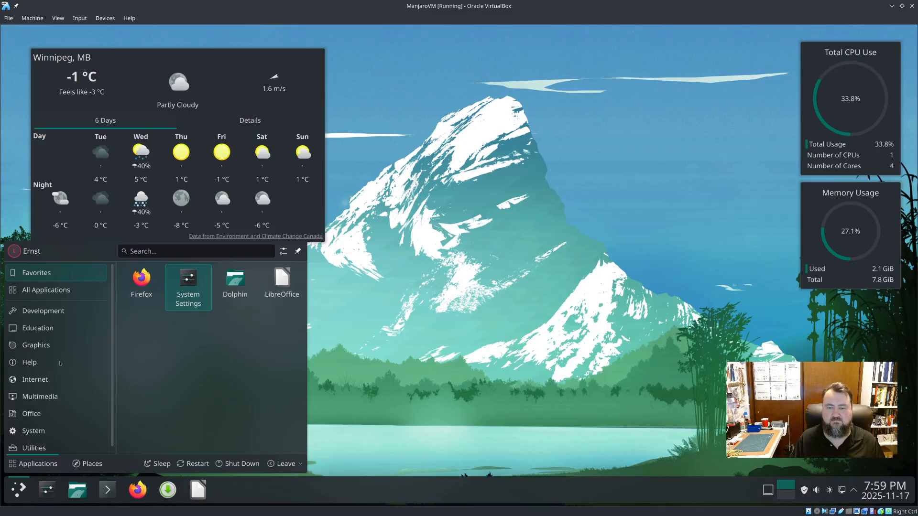
- Examine the applications in the launcher's Graphics, Internet, Multimedia and Utilities categories, and close the launcher
{"action": "left_click", "coordinate": [38, 346]}
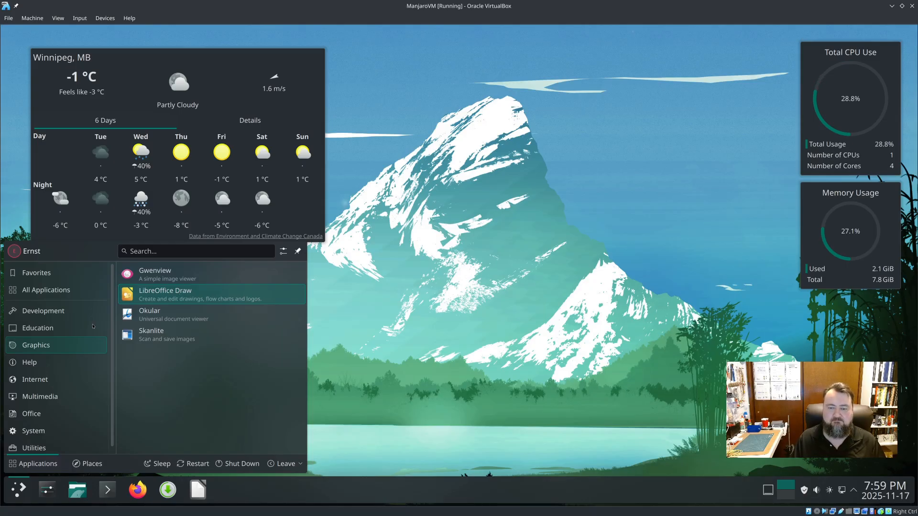
{"action": "left_click", "coordinate": [49, 378]}
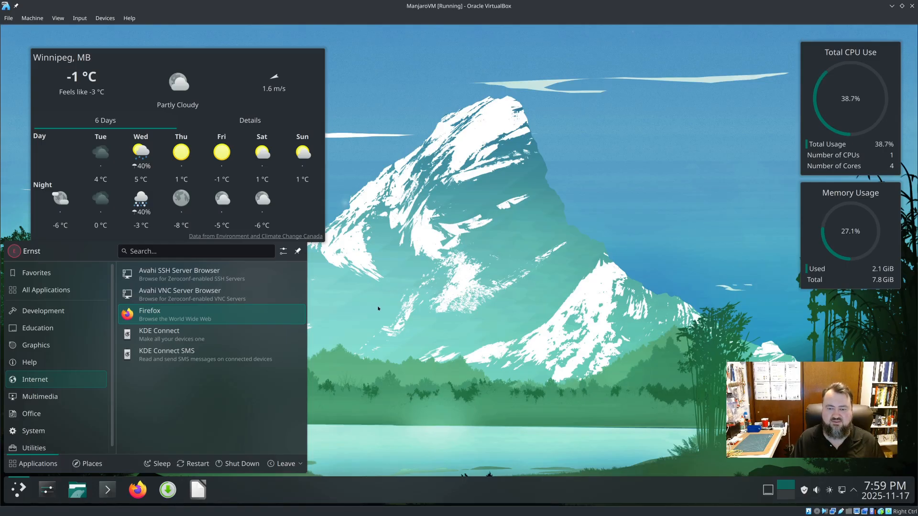
{"action": "key", "text": "Down"}
{"action": "key", "text": "Down"}
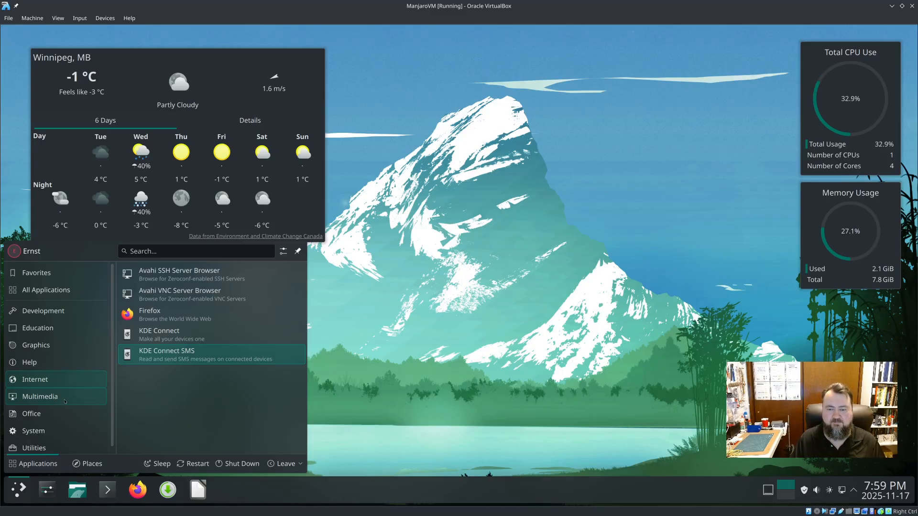
{"action": "left_click", "coordinate": [60, 399]}
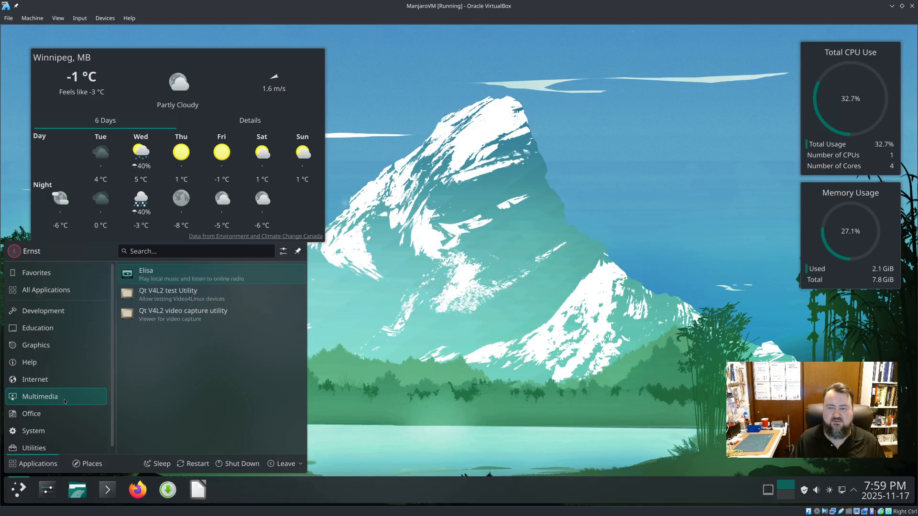
{"action": "left_click", "coordinate": [44, 448]}
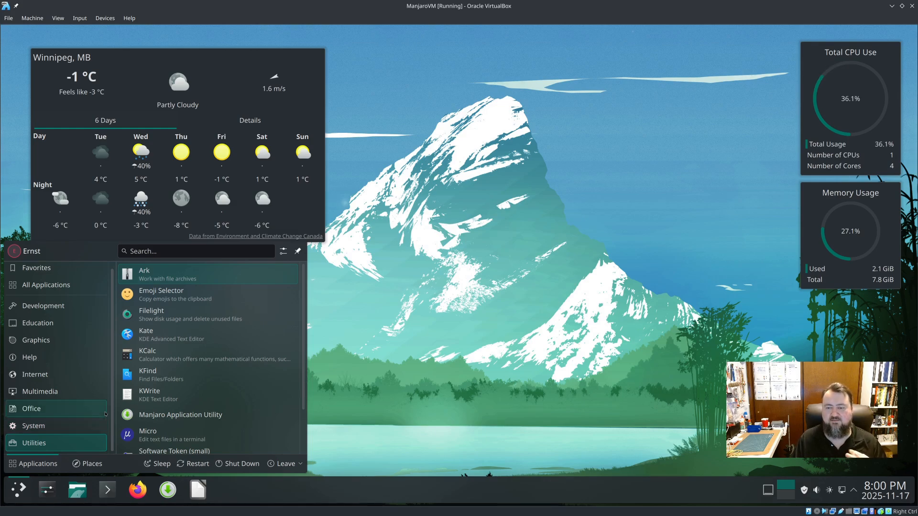
{"action": "left_click", "coordinate": [560, 344]}
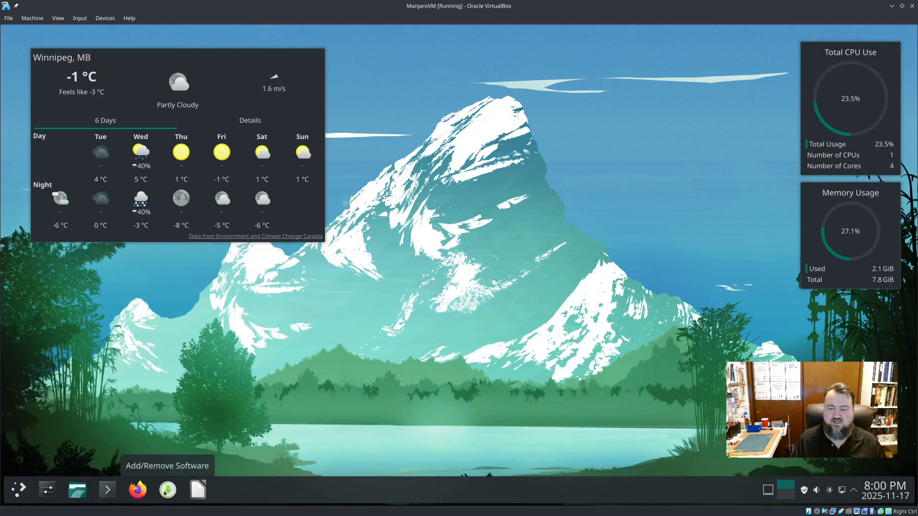
- Open Add/Remove Software from the System applications and mark GIMP, Inkscape and VLC for installation
{"action": "left_click", "coordinate": [18, 490]}
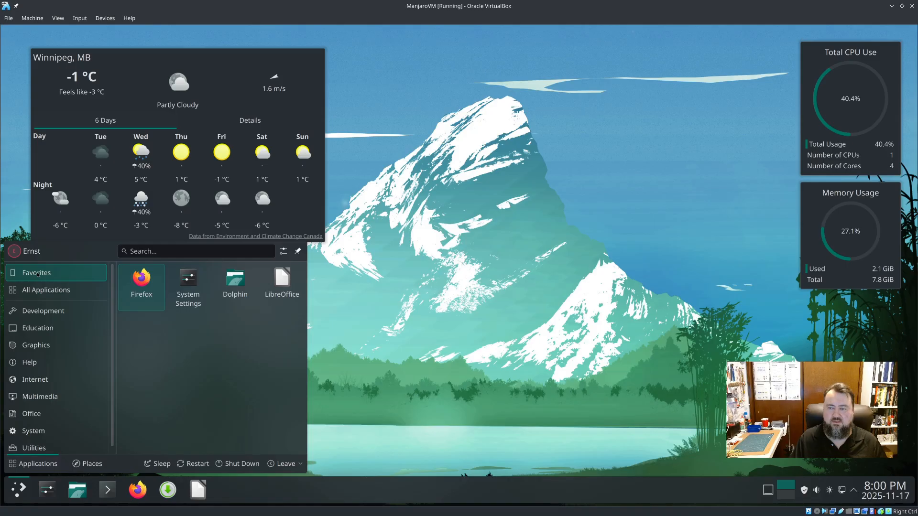
{"action": "left_click", "coordinate": [41, 432]}
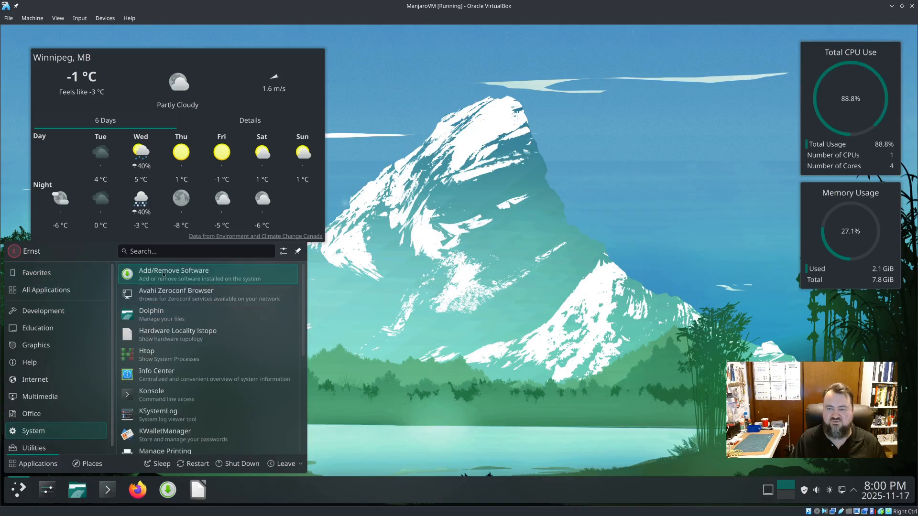
{"action": "left_click", "coordinate": [163, 274]}
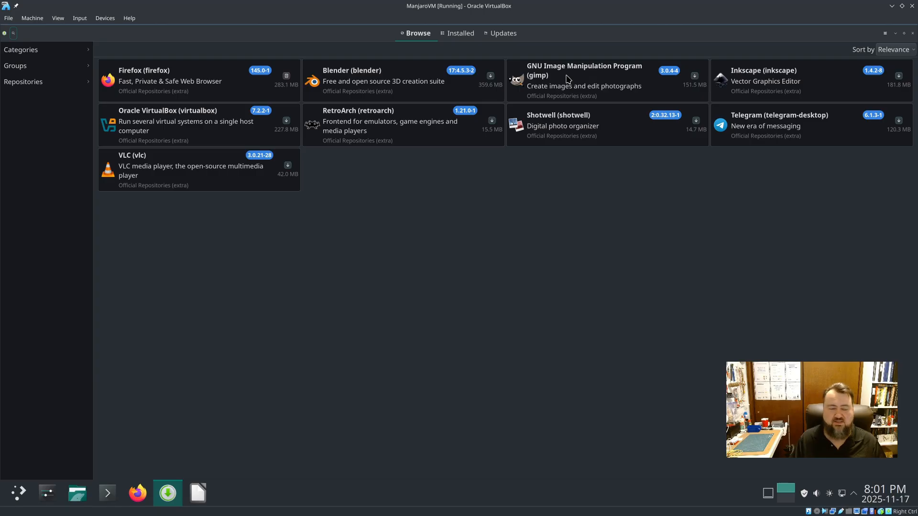
{"action": "left_click", "coordinate": [694, 76]}
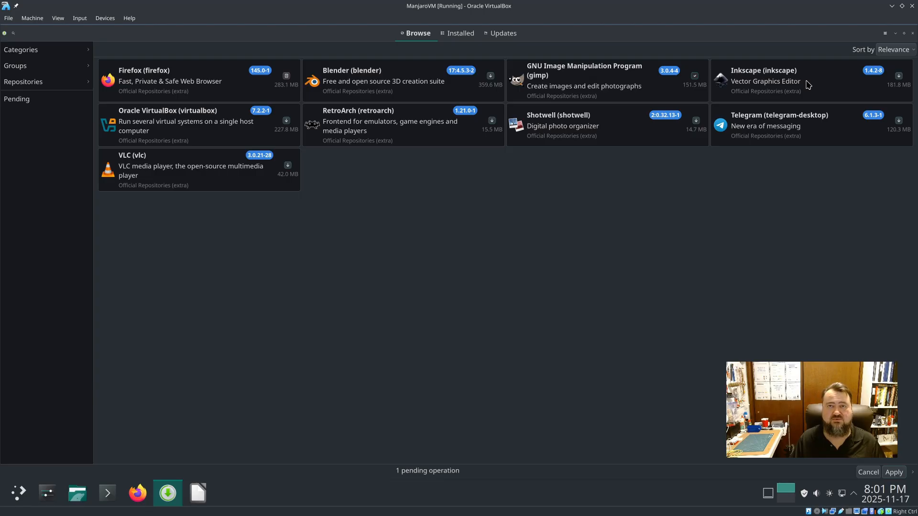
{"action": "left_click", "coordinate": [899, 75]}
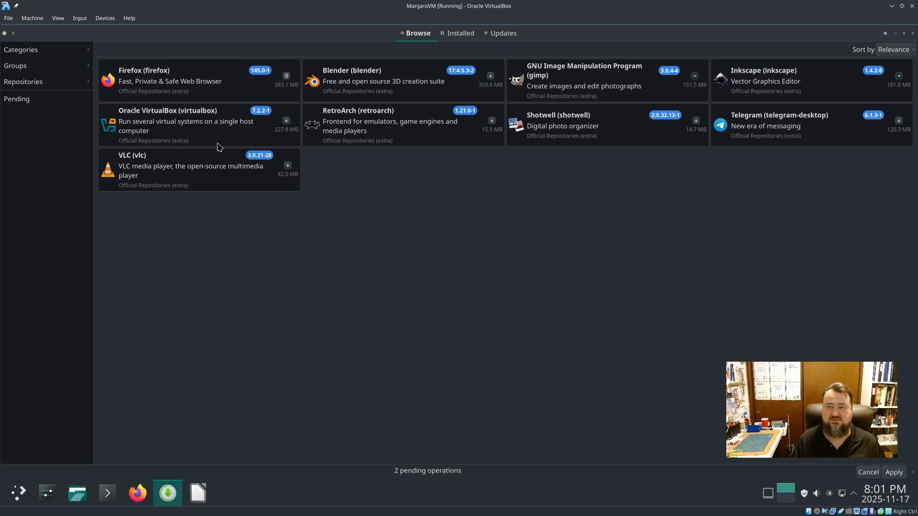
{"action": "left_click", "coordinate": [288, 167]}
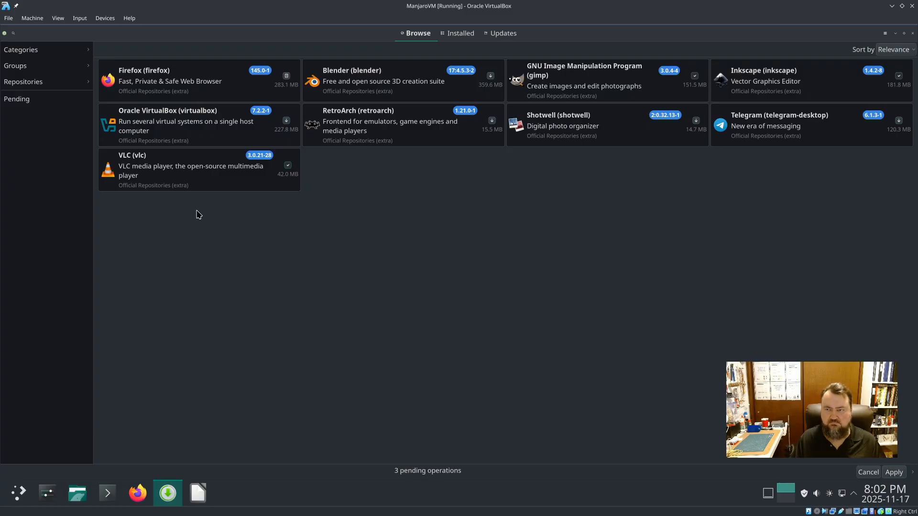
- Search the packages for "chromium" and mark the Chromium Web Browser for installation
{"action": "left_click", "coordinate": [13, 34]}
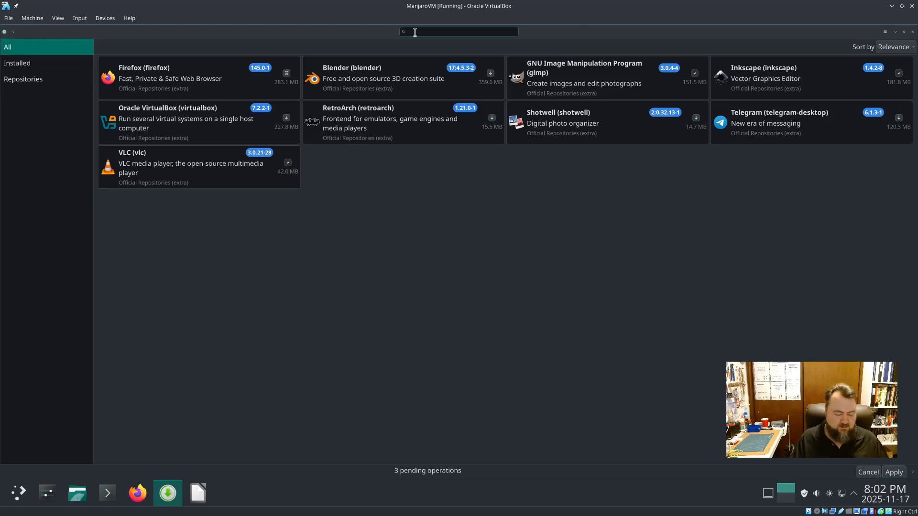
{"action": "type", "text": "chrome"}
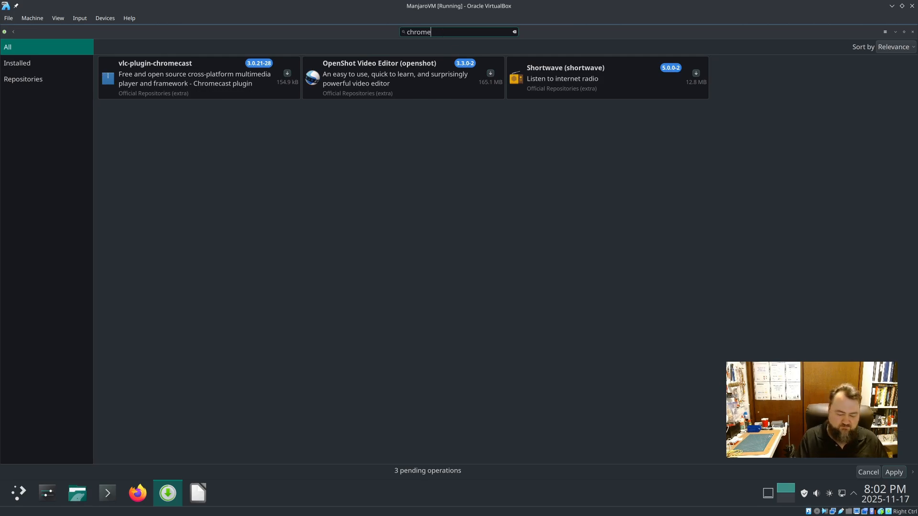
{"action": "key", "text": "BackSpace"}
{"action": "type", "text": "ium"}
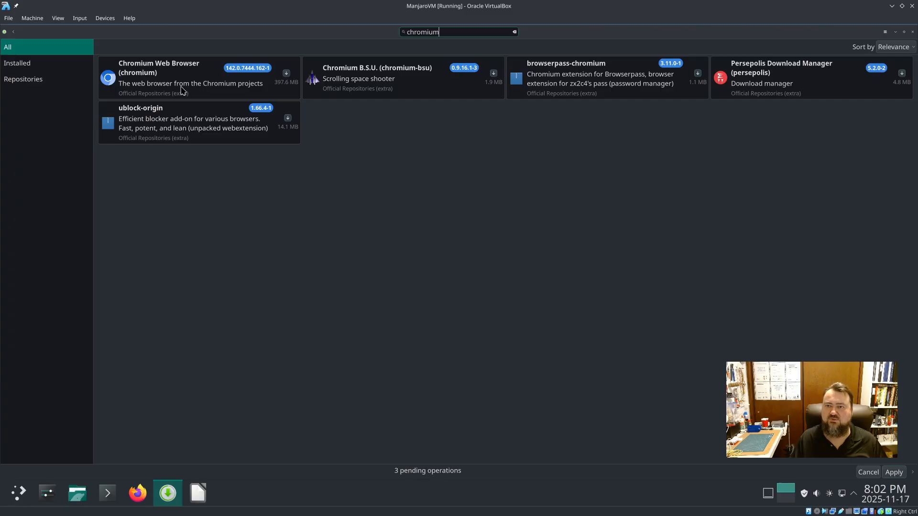
{"action": "left_click", "coordinate": [287, 73]}
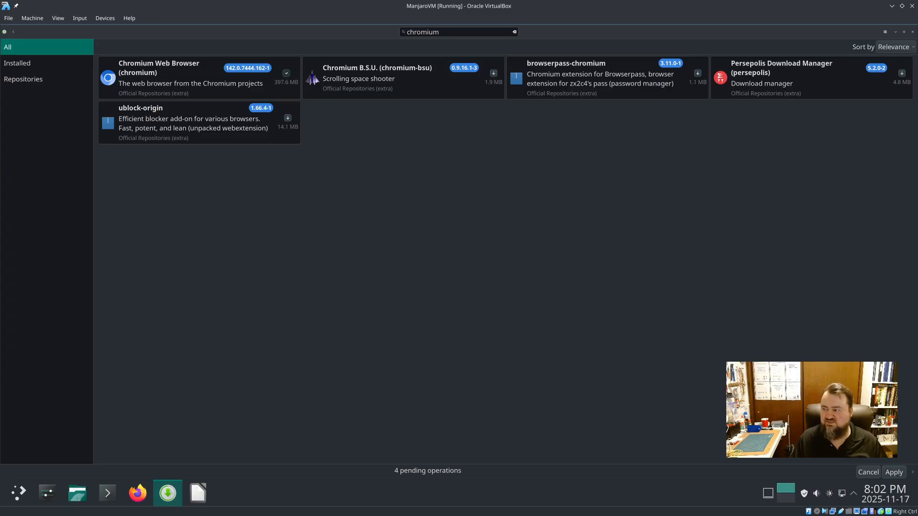
- Apply the pending package installations and authenticate with the account password
{"action": "left_click", "coordinate": [897, 474]}
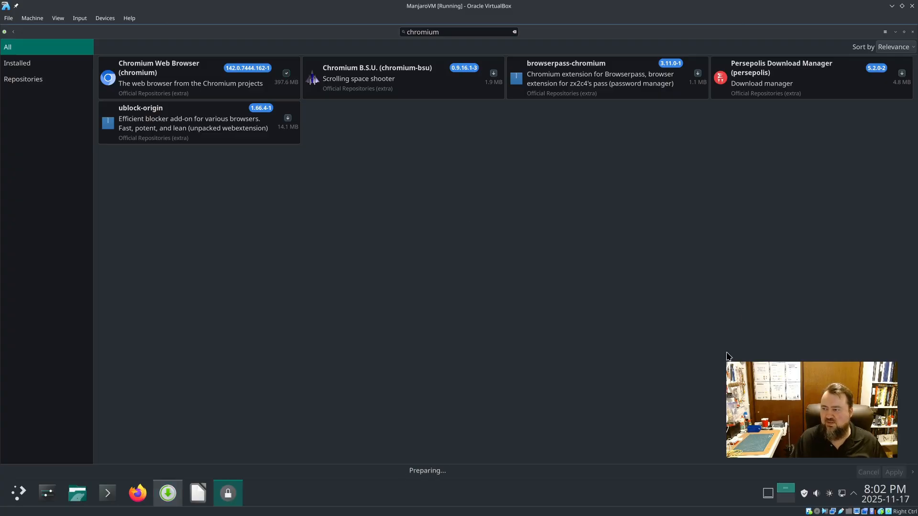
{"action": "type", "text": "********"}
{"action": "key", "text": "Return"}
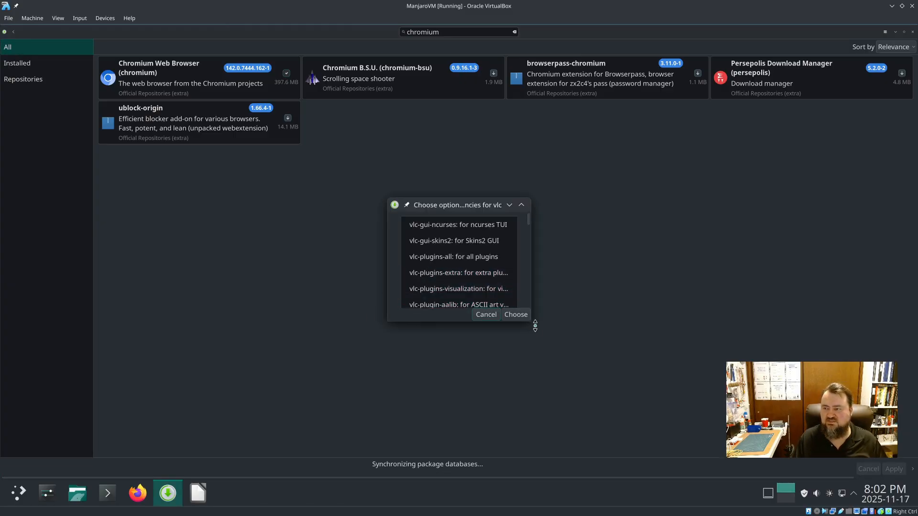
- Continue without selecting any optional dependencies for vlc, gimp, inkscape and chromium
{"action": "left_click_drag", "start_coordinate": [535, 327], "coordinate": [687, 396]}
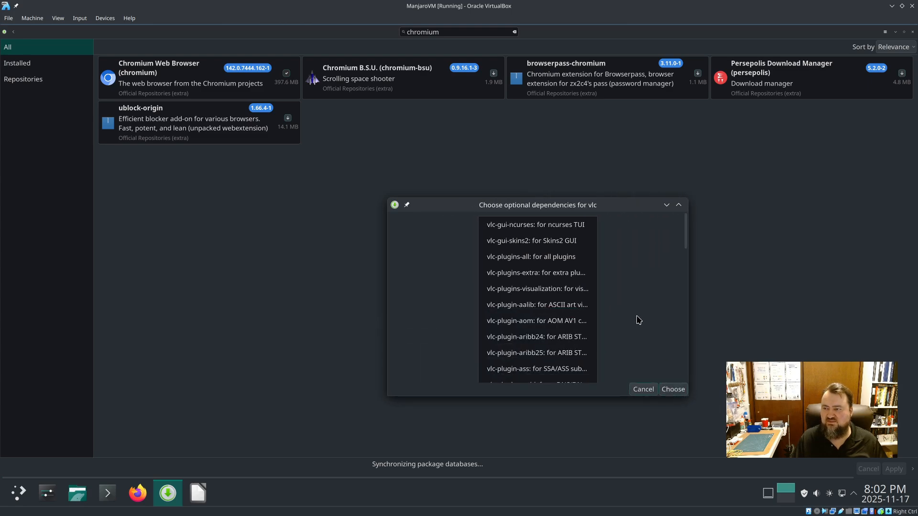
{"action": "scroll", "coordinate": [638, 319], "scroll_direction": "down", "scroll_amount": 10}
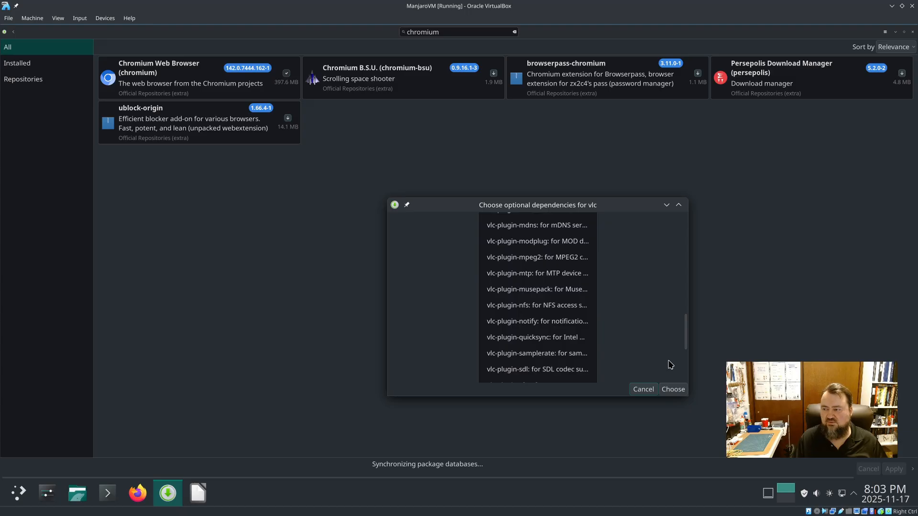
{"action": "left_click", "coordinate": [677, 389]}
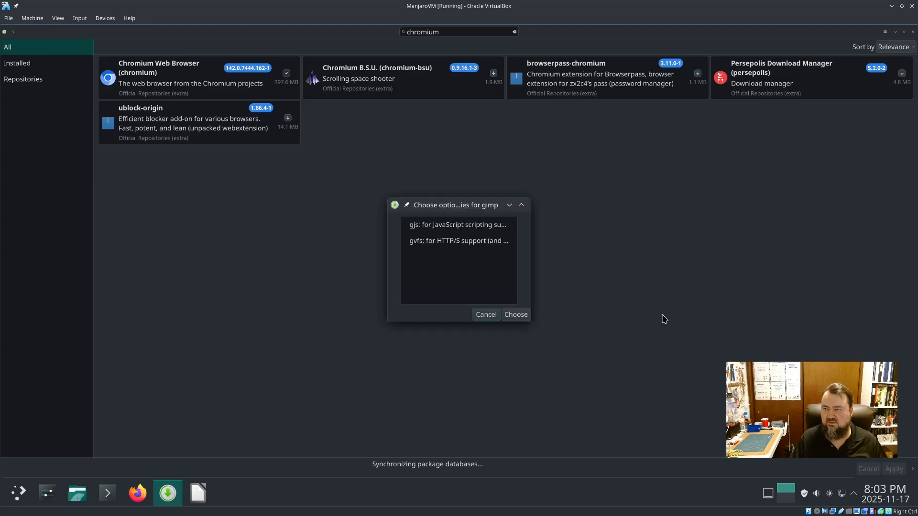
{"action": "left_click", "coordinate": [520, 318]}
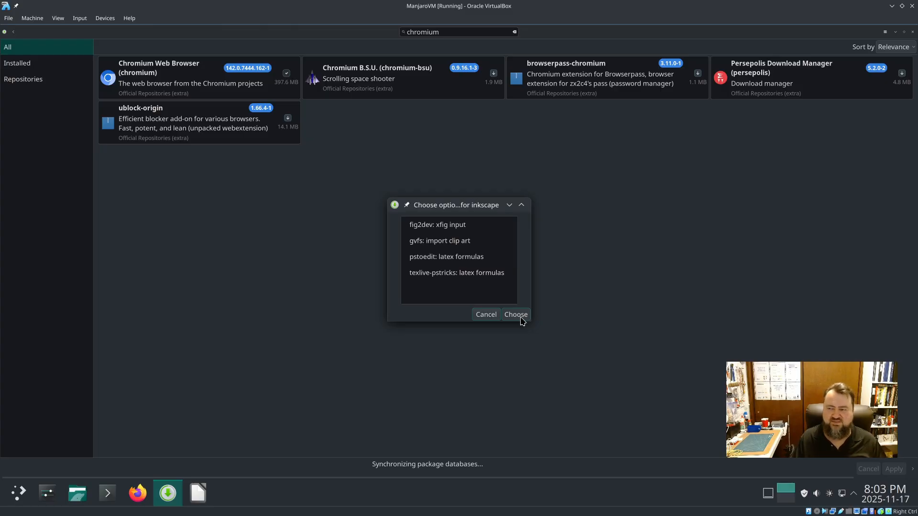
{"action": "left_click", "coordinate": [524, 317]}
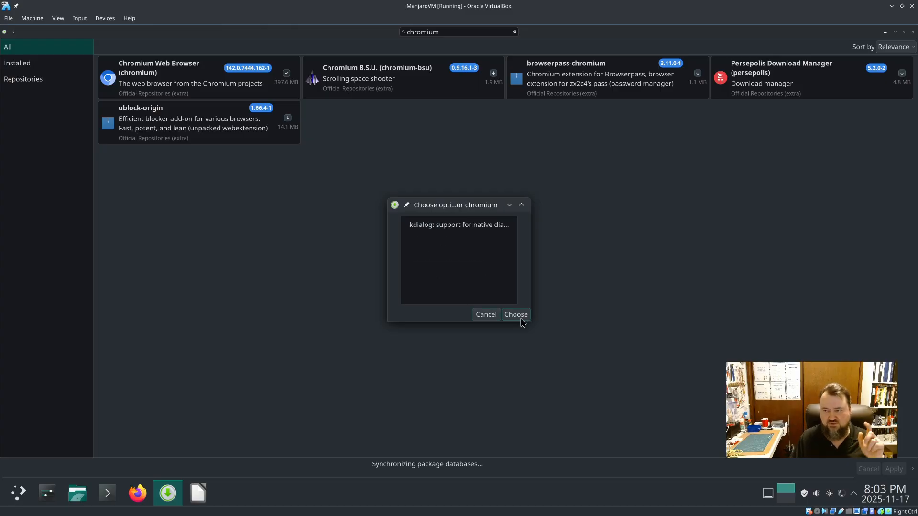
{"action": "left_click", "coordinate": [516, 314]}
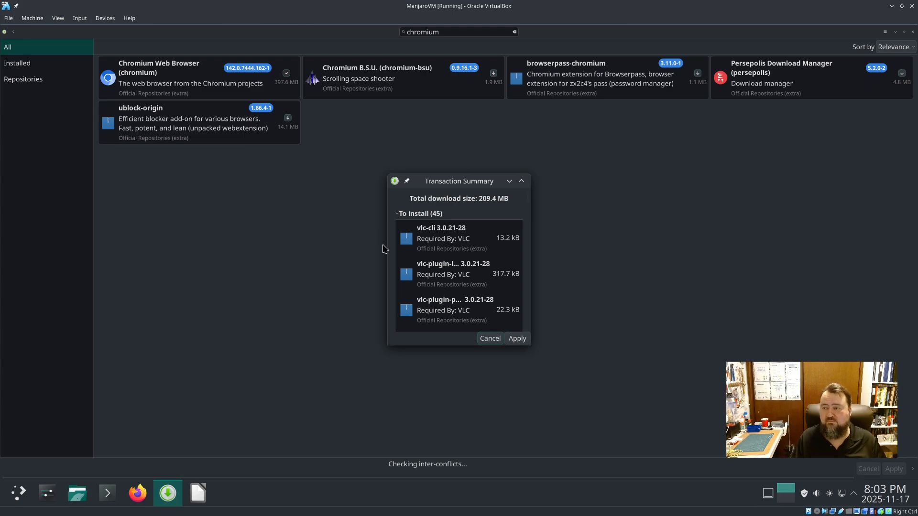
- Review the transaction summary and apply the pending installation of VLC, GIMP, Inkscape and Chromium
{"action": "left_click", "coordinate": [441, 241]}
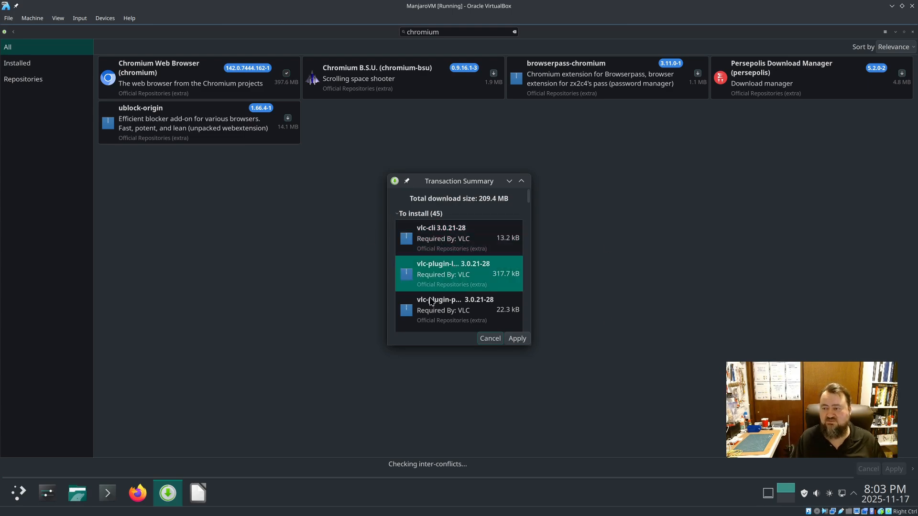
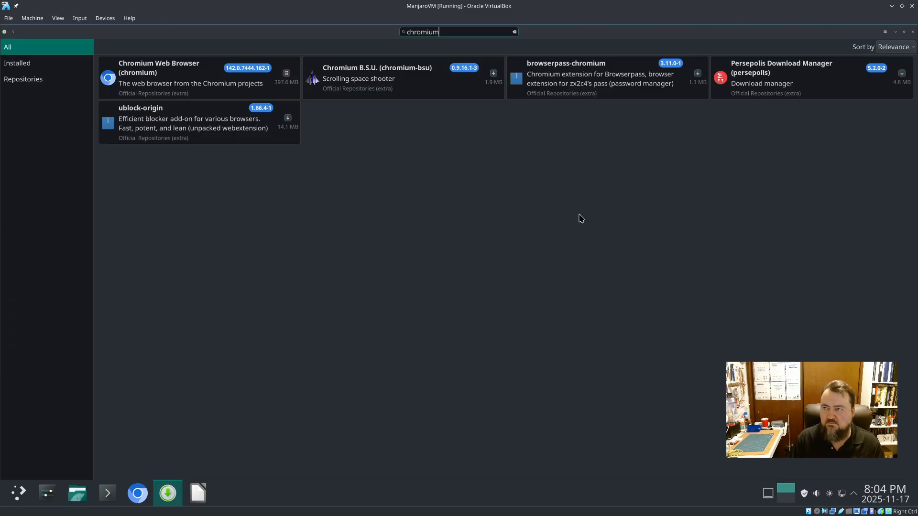
- Enable Flatpak support with update checking in the package manager's third-party preferences and close the preferences
{"action": "left_click", "coordinate": [885, 32]}
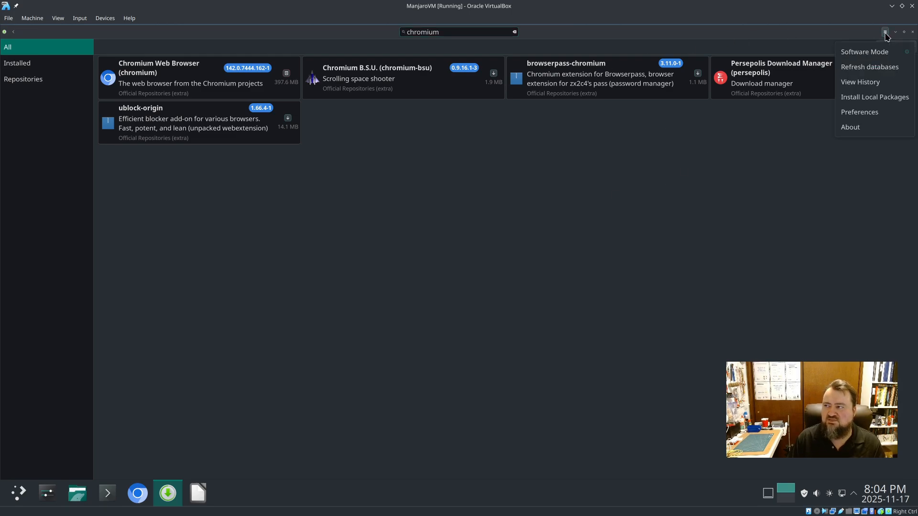
{"action": "left_click", "coordinate": [870, 115]}
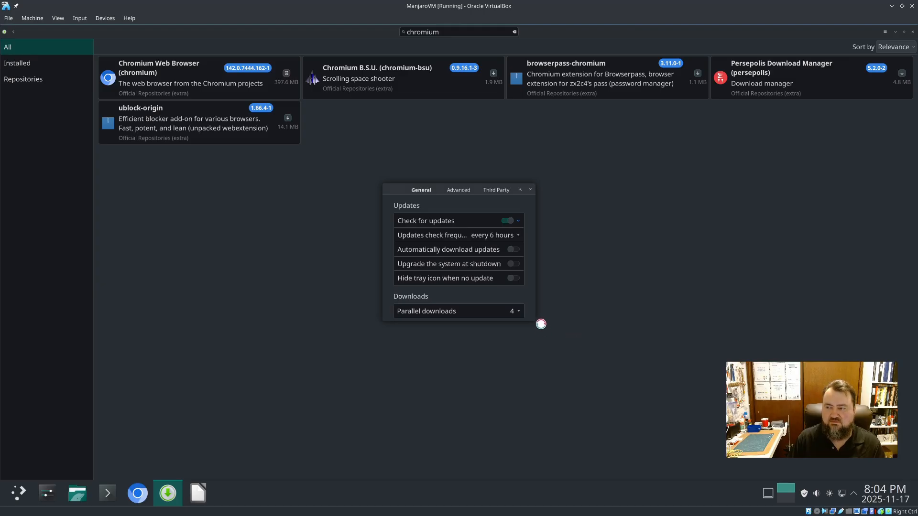
{"action": "left_click_drag", "start_coordinate": [536, 321], "coordinate": [778, 441]}
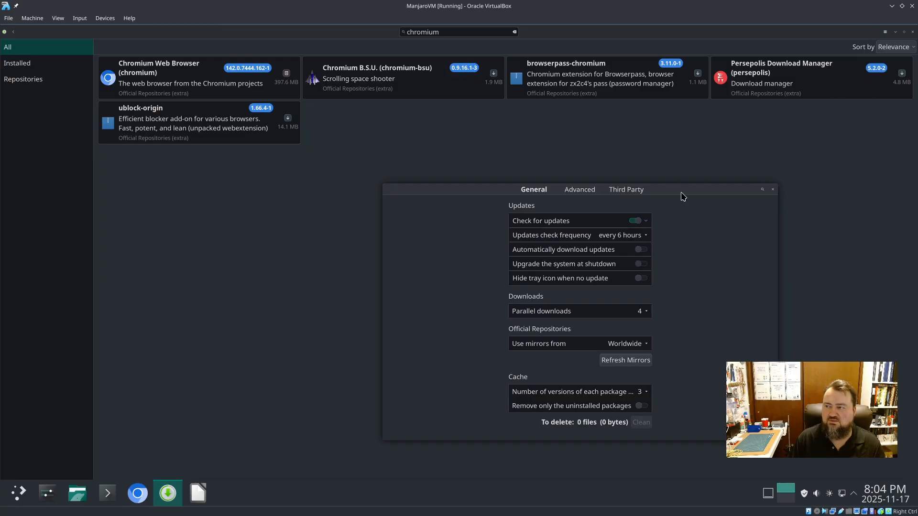
{"action": "left_click_drag", "start_coordinate": [693, 195], "coordinate": [647, 157]}
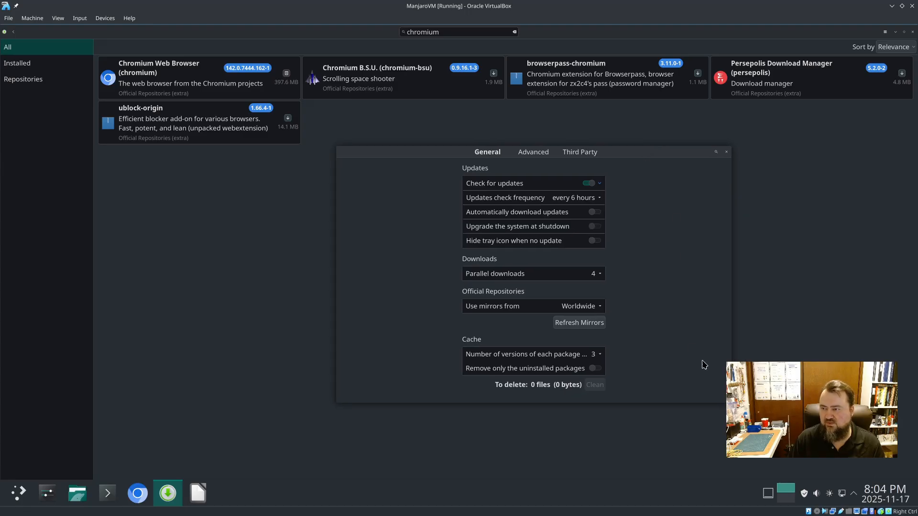
{"action": "left_click", "coordinate": [579, 152]}
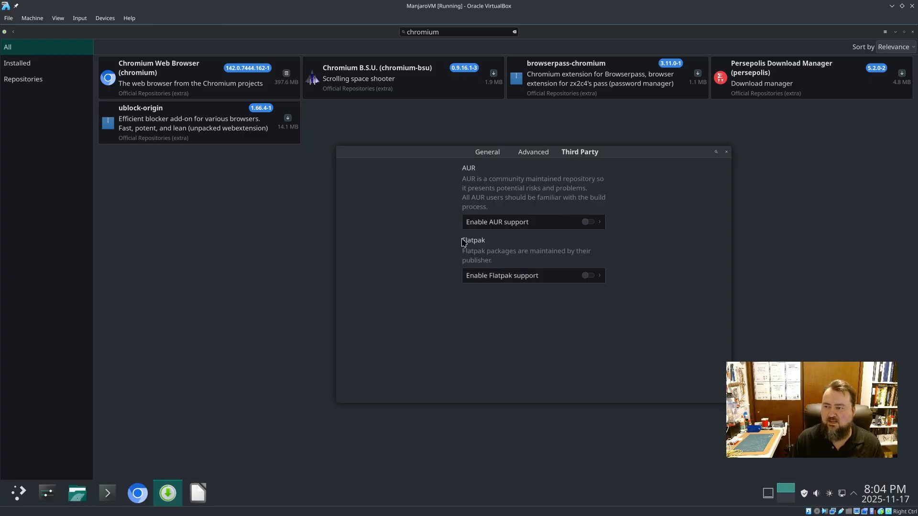
{"action": "left_click", "coordinate": [593, 279]}
{"action": "left_click", "coordinate": [597, 291]}
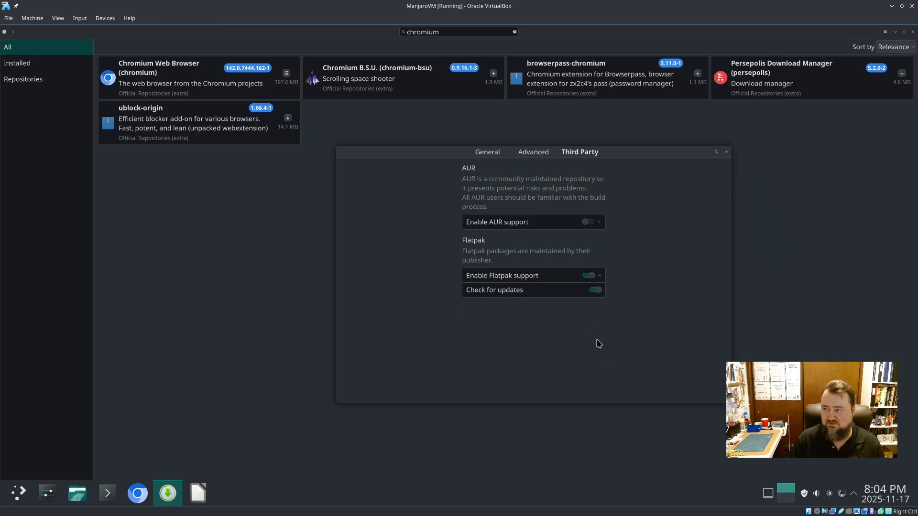
{"action": "left_click_drag", "start_coordinate": [731, 403], "coordinate": [751, 455]}
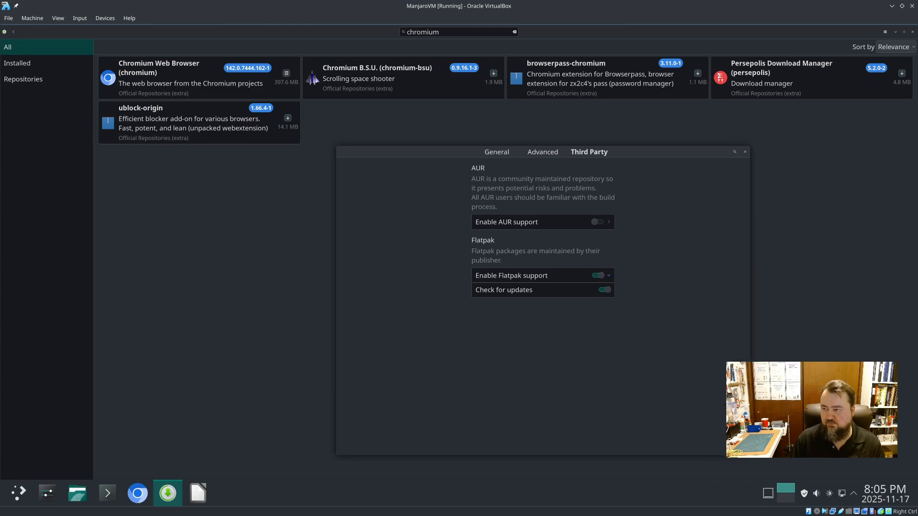
{"action": "left_click", "coordinate": [493, 153]}
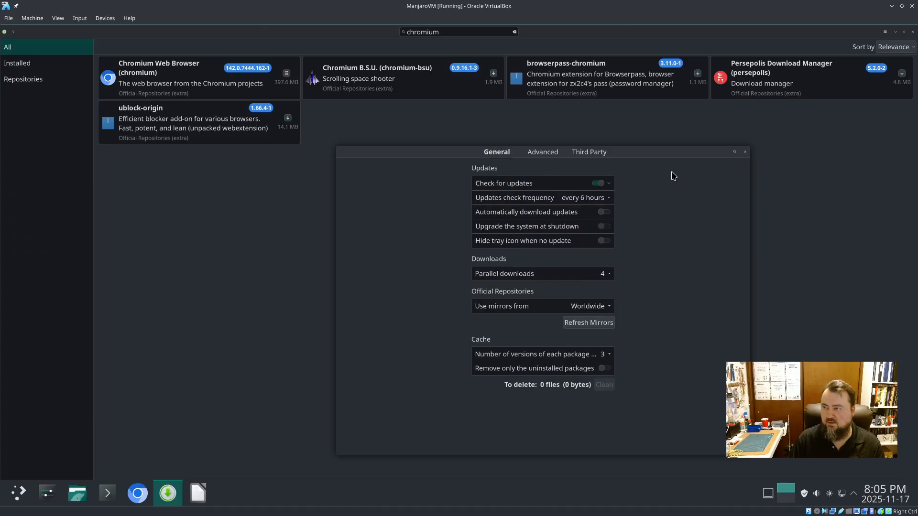
{"action": "left_click", "coordinate": [597, 153]}
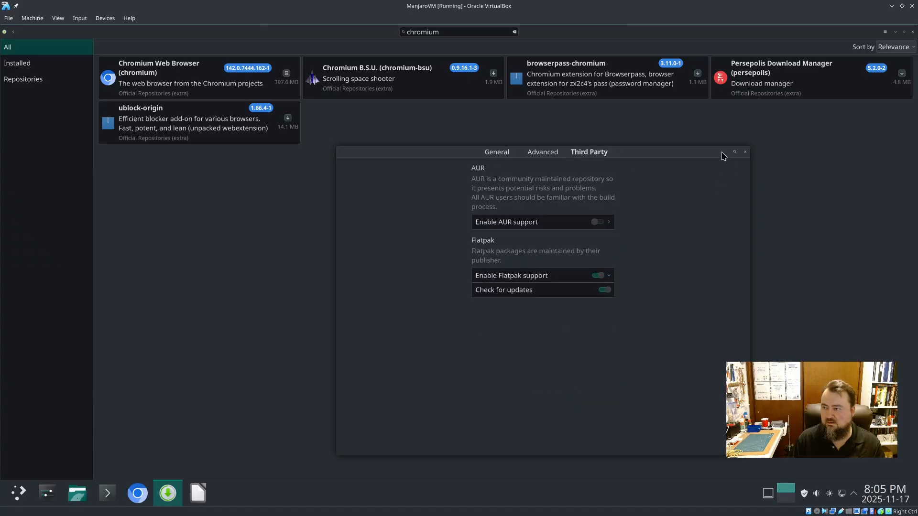
{"action": "left_click", "coordinate": [745, 152]}
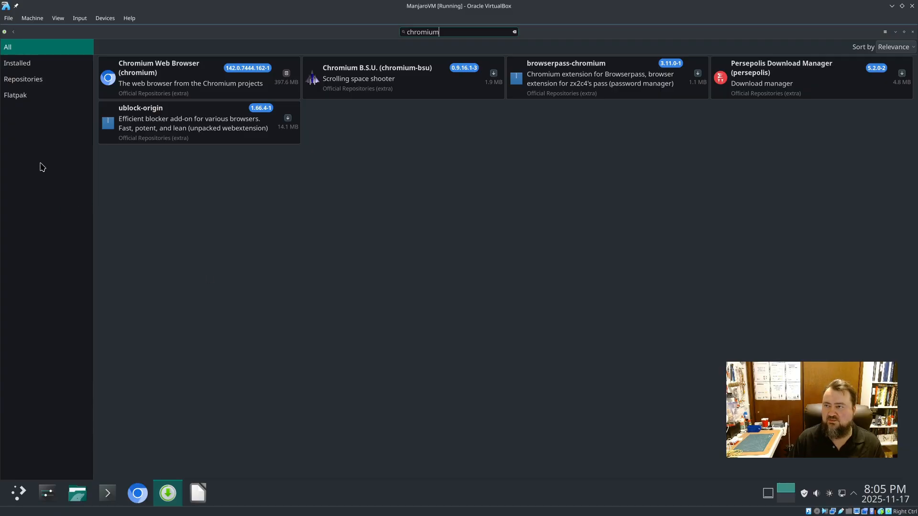
- Clear the chromium search, check the Flatpak package listing, and close the package manager
{"action": "left_click", "coordinate": [25, 97]}
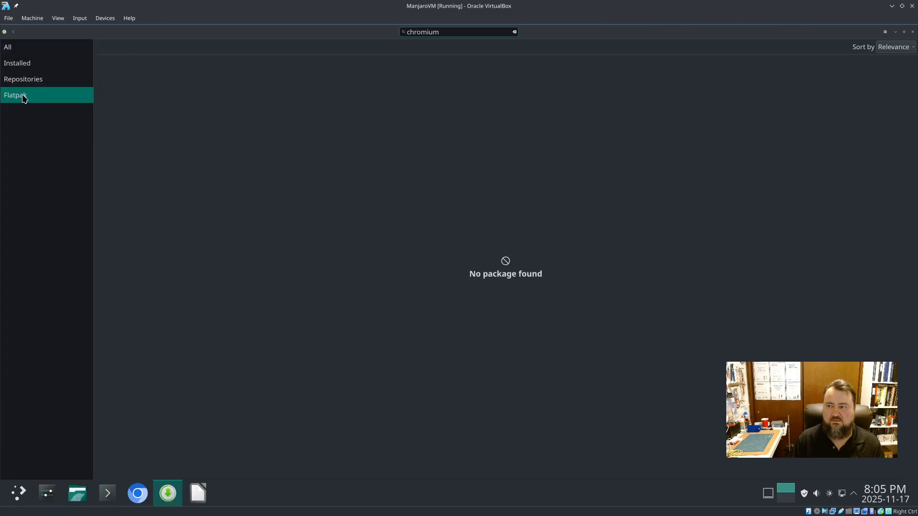
{"action": "left_click", "coordinate": [515, 32]}
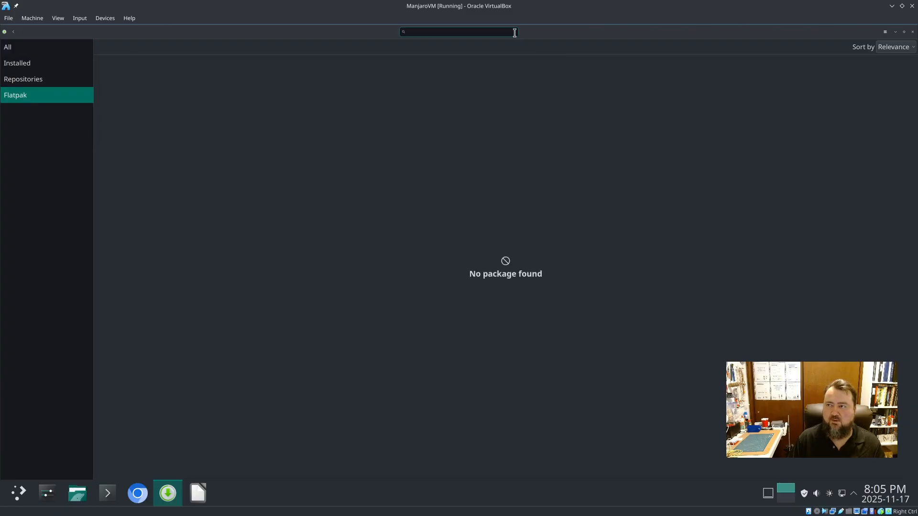
{"action": "left_click", "coordinate": [15, 49]}
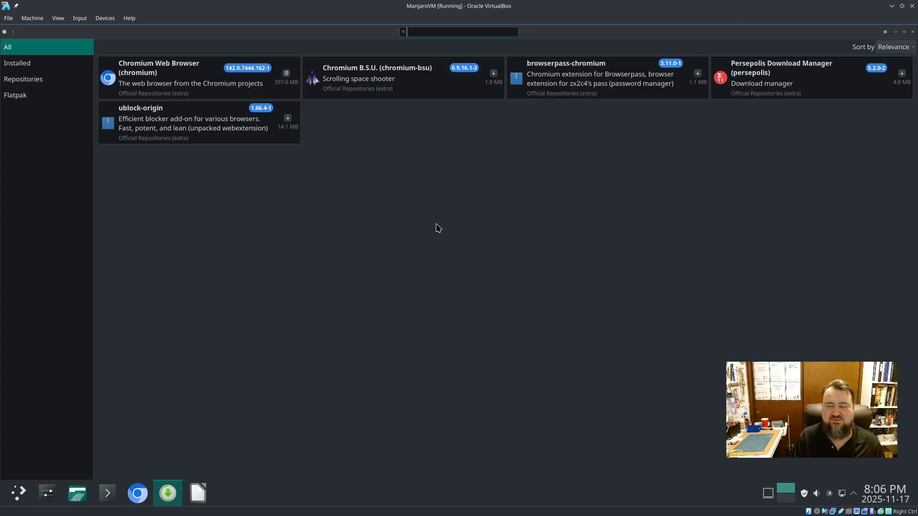
{"action": "left_click", "coordinate": [25, 101]}
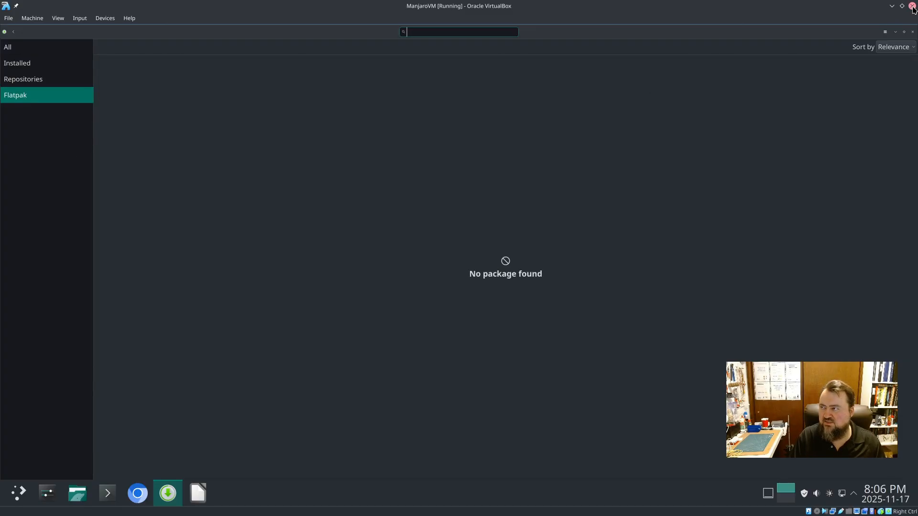
{"action": "left_click", "coordinate": [913, 31]}
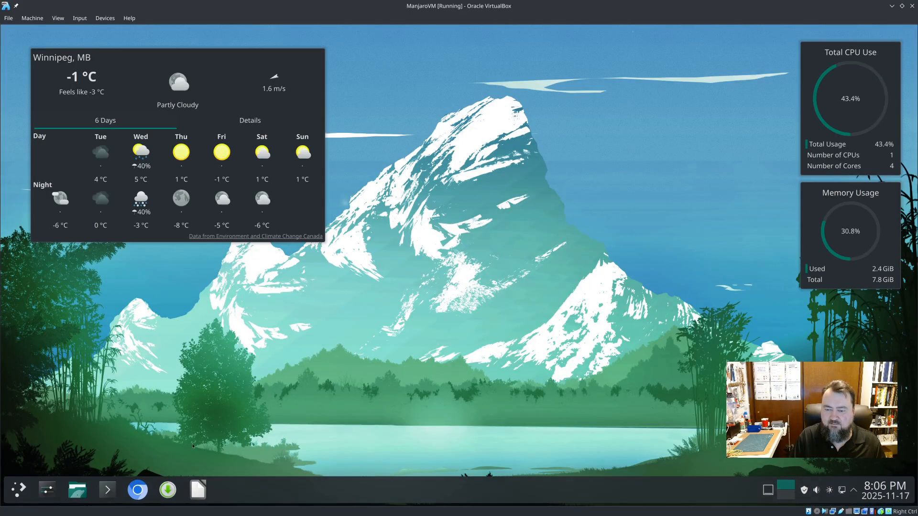
- Restart the virtual machine immediately and log back in with the account password
{"action": "left_click", "coordinate": [168, 491]}
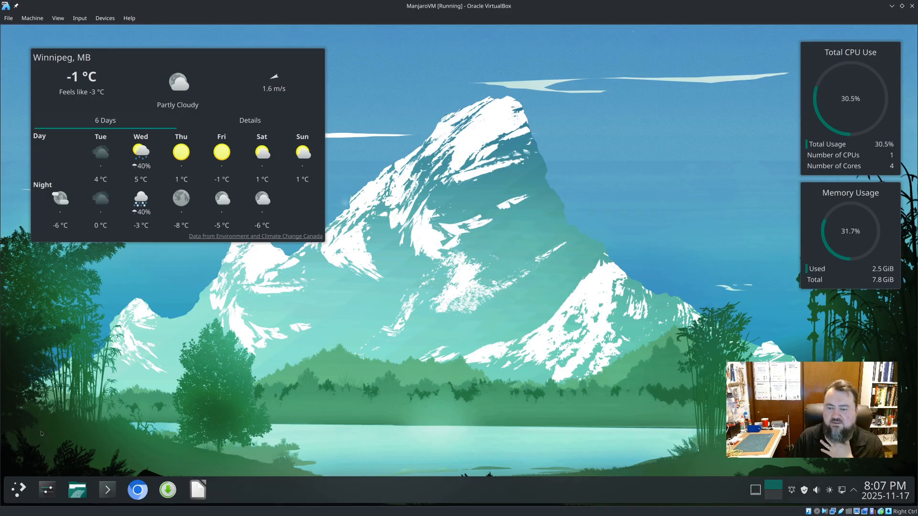
{"action": "left_click", "coordinate": [16, 488]}
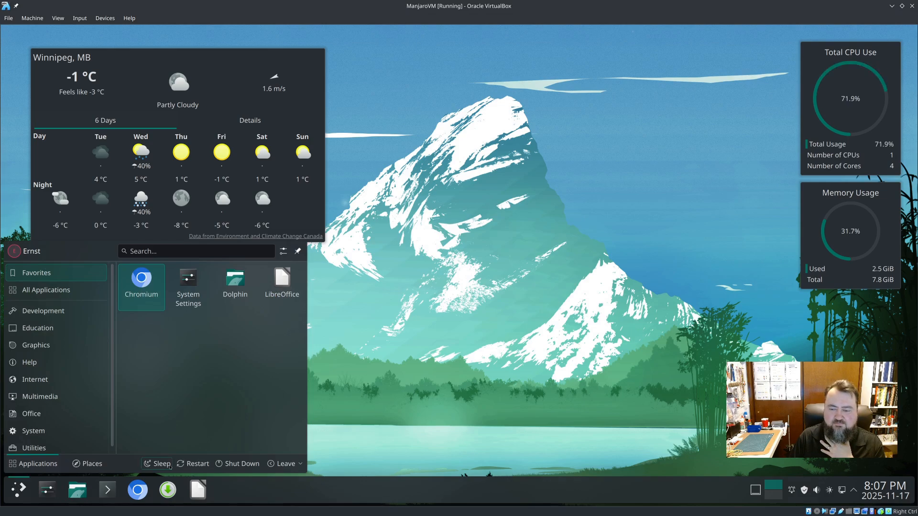
{"action": "left_click", "coordinate": [188, 464]}
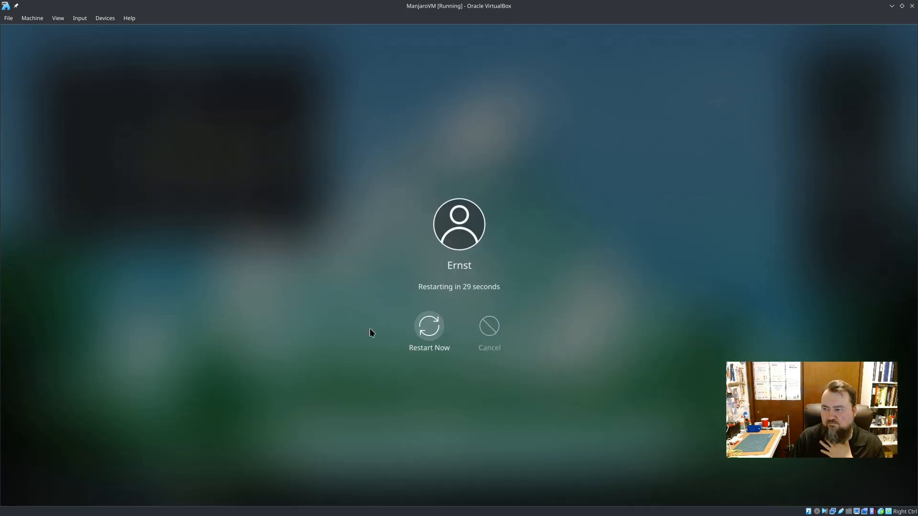
{"action": "left_click", "coordinate": [427, 328]}
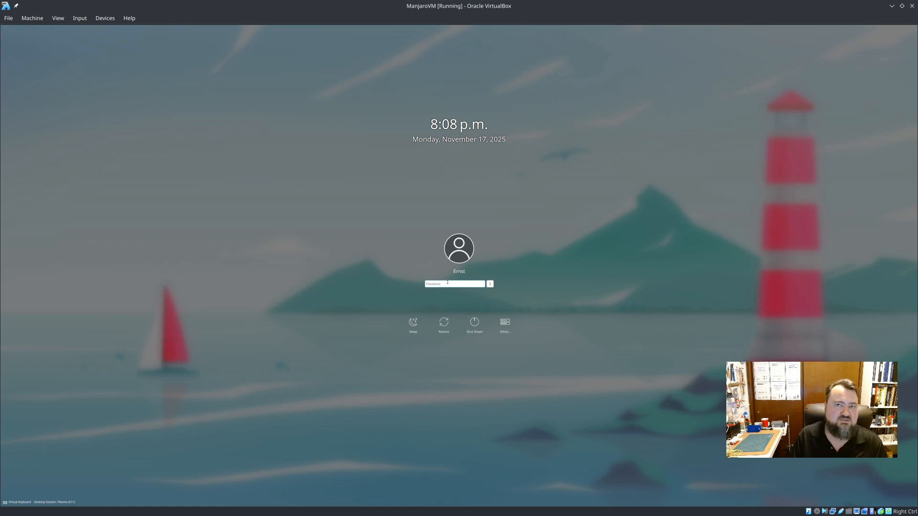
{"action": "type", "text": "******"}
{"action": "key", "text": "Return"}
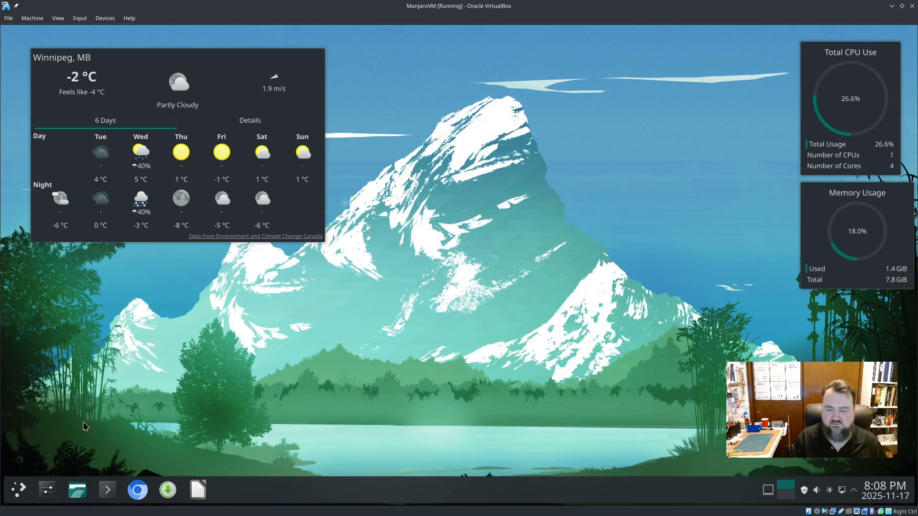
- Search Add/Remove Software for "signal" and mark the official repository's Signal (signal-desktop) package for installation
{"action": "left_click", "coordinate": [166, 490]}
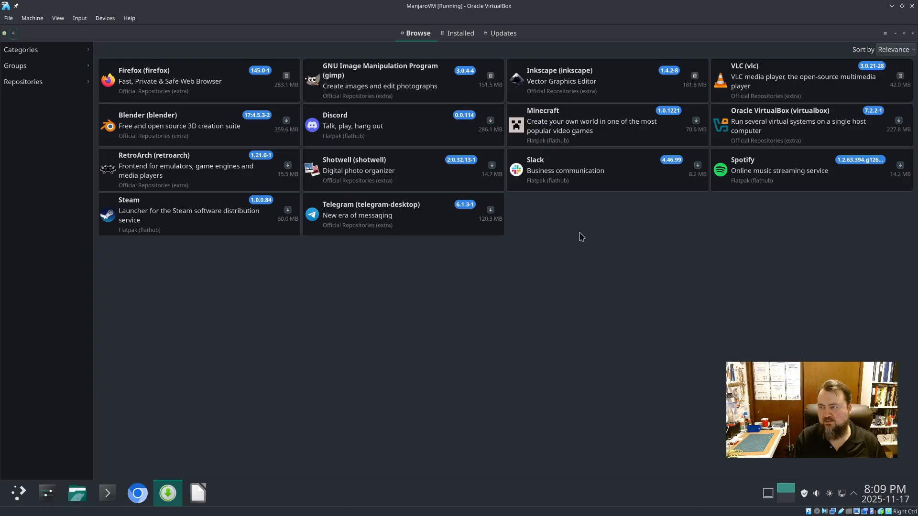
{"action": "left_click", "coordinate": [14, 33]}
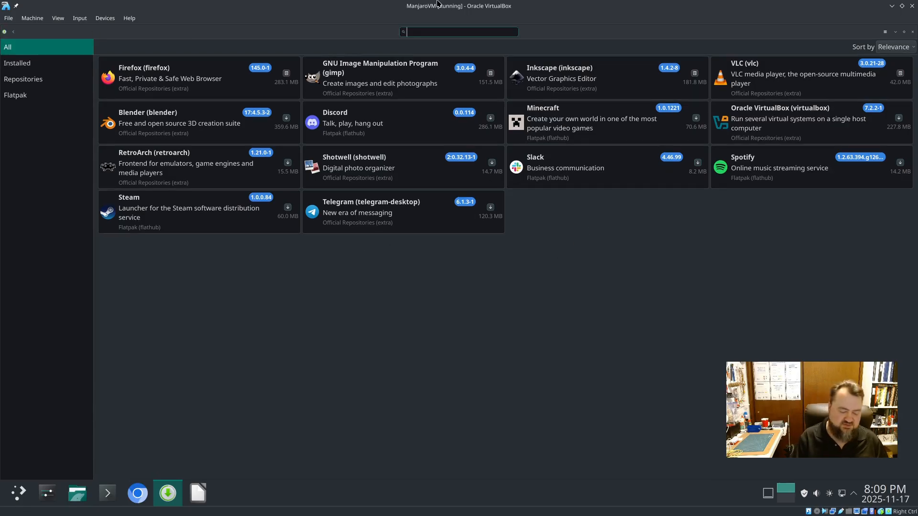
{"action": "type", "text": "signal"}
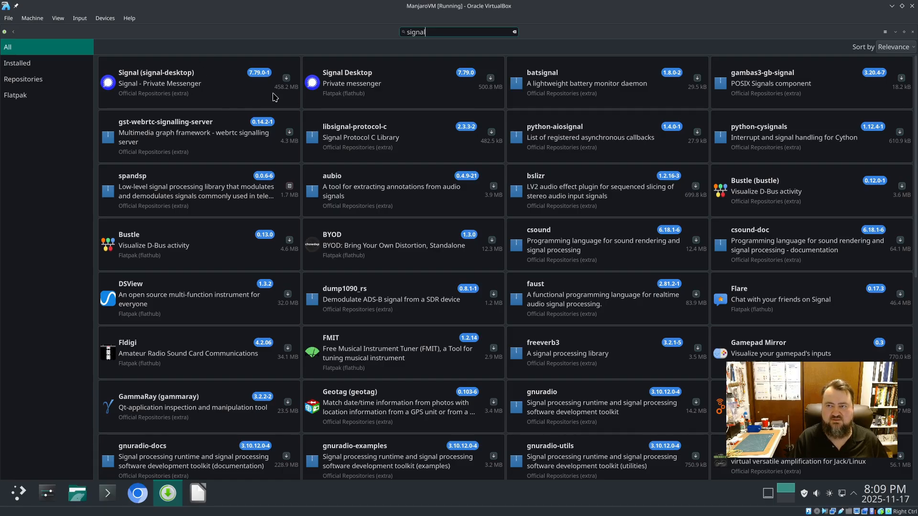
{"action": "left_click", "coordinate": [286, 78]}
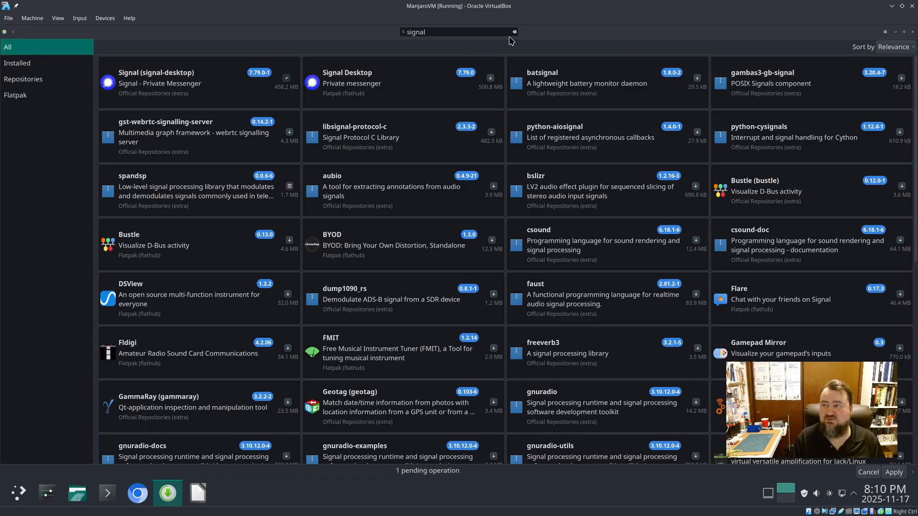
{"action": "left_click", "coordinate": [514, 31]}
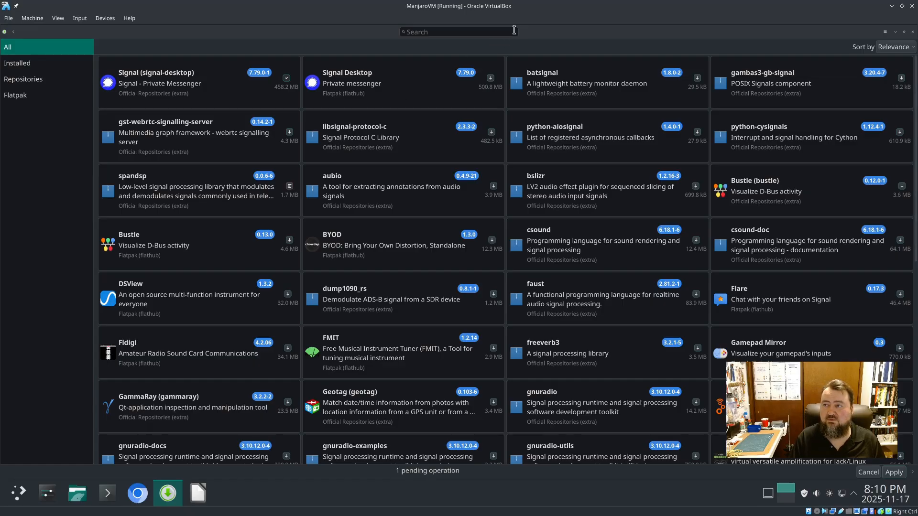
- Install the pending Signal package, authenticating with the account password and confirming the transaction, and close the package manager
{"action": "left_click", "coordinate": [899, 477]}
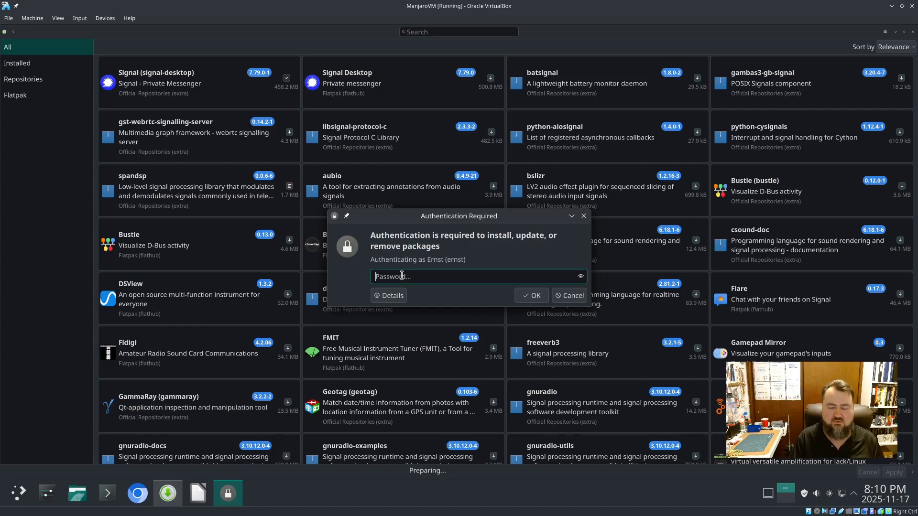
{"action": "type", "text": "********"}
{"action": "key", "text": "Return"}
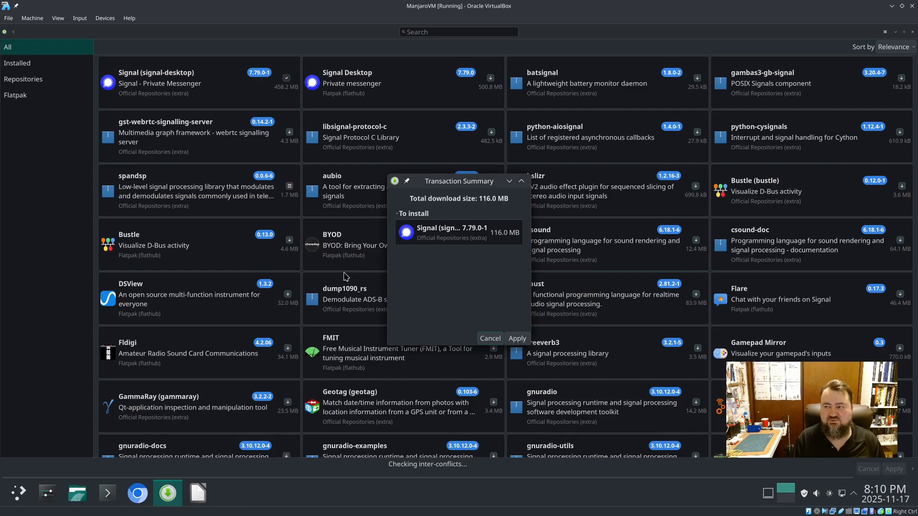
{"action": "left_click", "coordinate": [518, 339]}
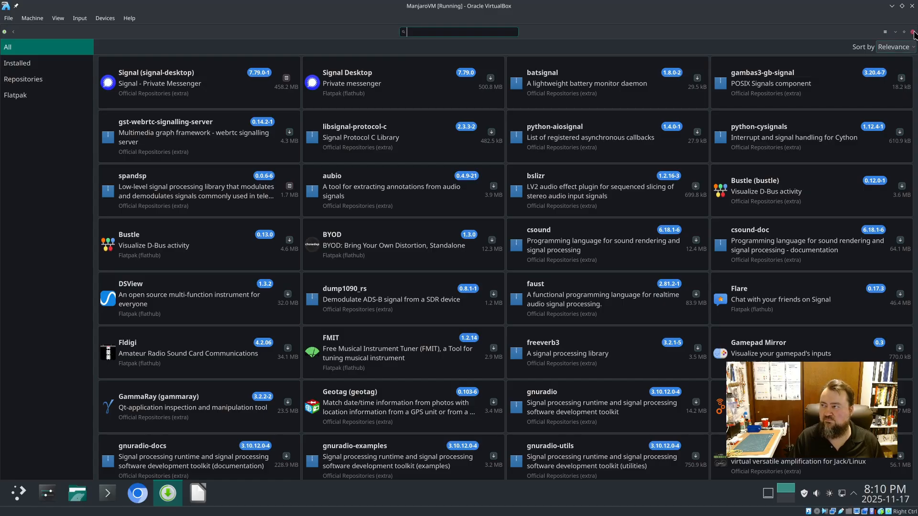
{"action": "left_click", "coordinate": [913, 33]}
- Launch GNU Image Manipulation Program from the Graphics applications
{"action": "left_click", "coordinate": [19, 490]}
{"action": "mouse_move", "coordinate": [36, 345]}
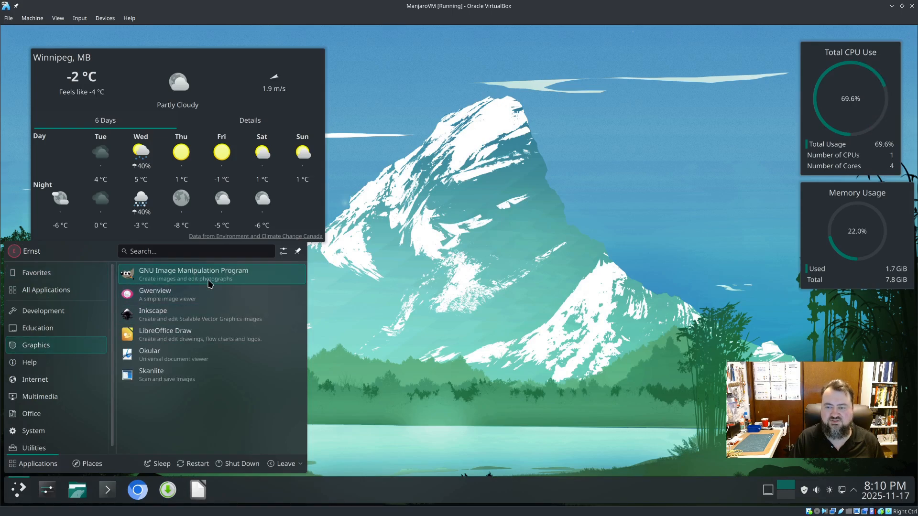
{"action": "left_click", "coordinate": [197, 277]}
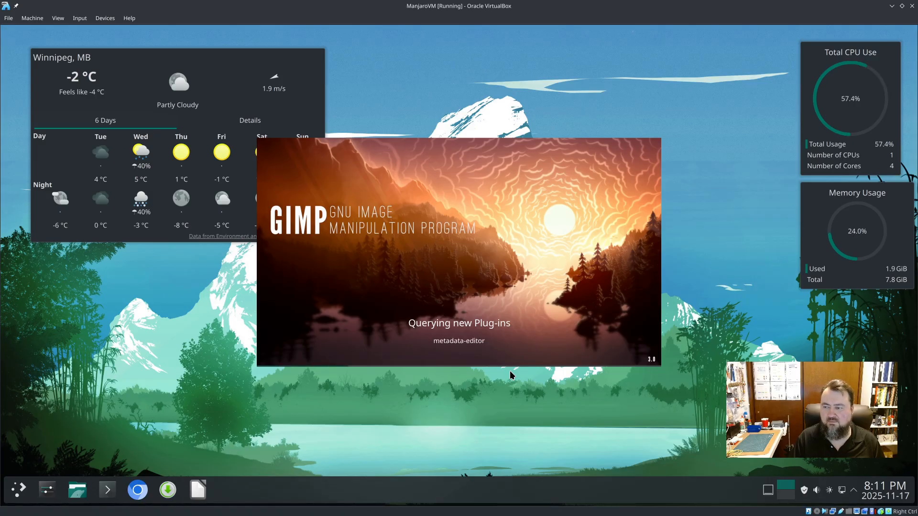
- Launch Chromium to check its start page, close it, and dismiss GIMP's welcome dialog
{"action": "left_click", "coordinate": [141, 490]}
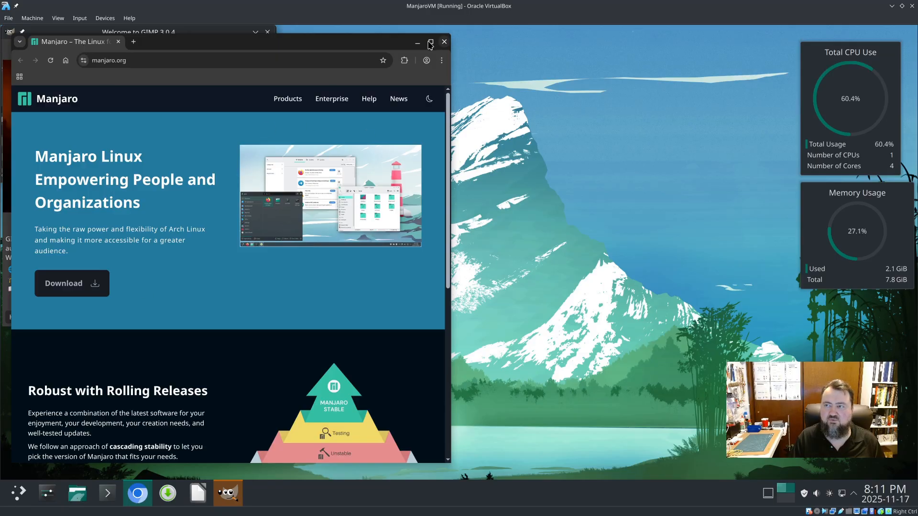
{"action": "left_click_drag", "start_coordinate": [325, 47], "coordinate": [432, 60]}
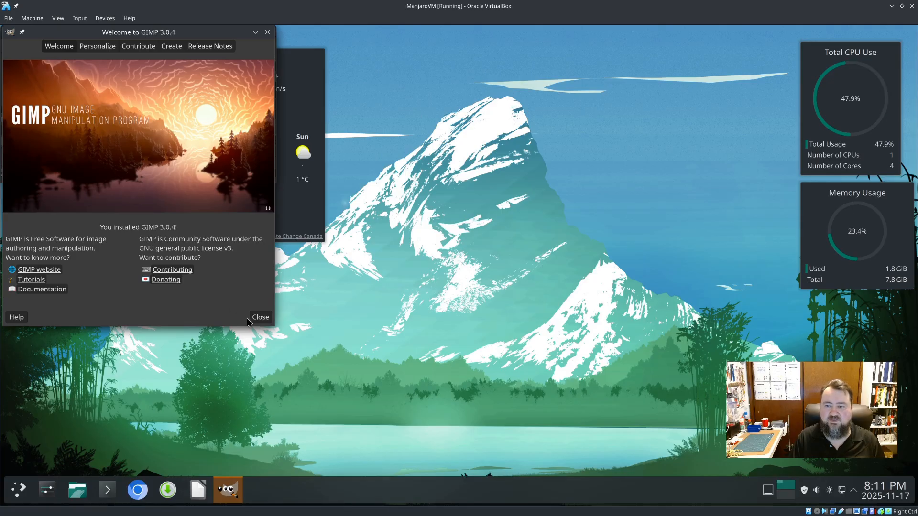
{"action": "left_click", "coordinate": [261, 317]}
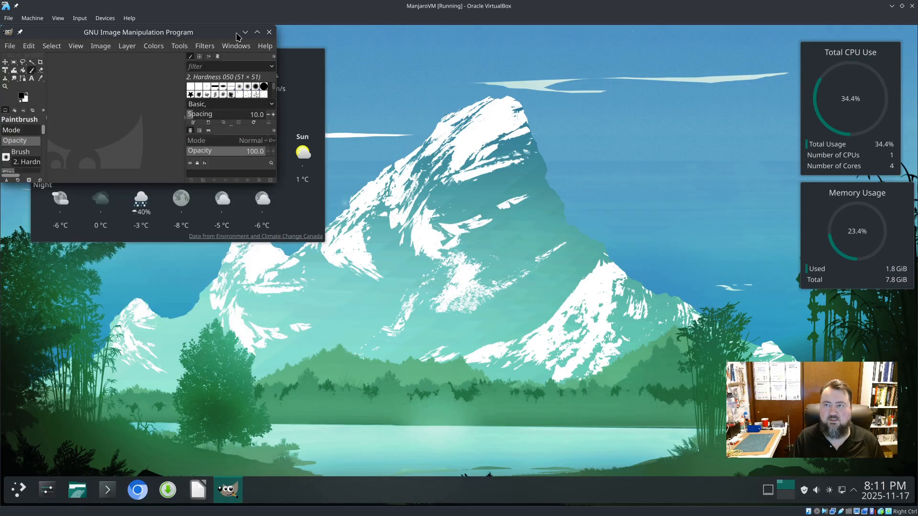
- Maximize the GIMP window, widen its toolbox so the Paintbrush options are fully readable, and quit GIMP
{"action": "left_click", "coordinate": [257, 32]}
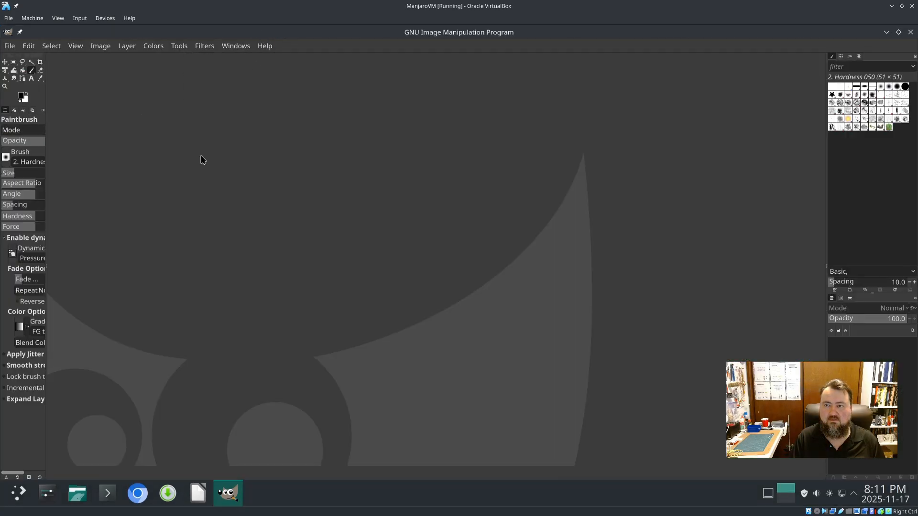
{"action": "left_click_drag", "start_coordinate": [46, 99], "coordinate": [100, 106]}
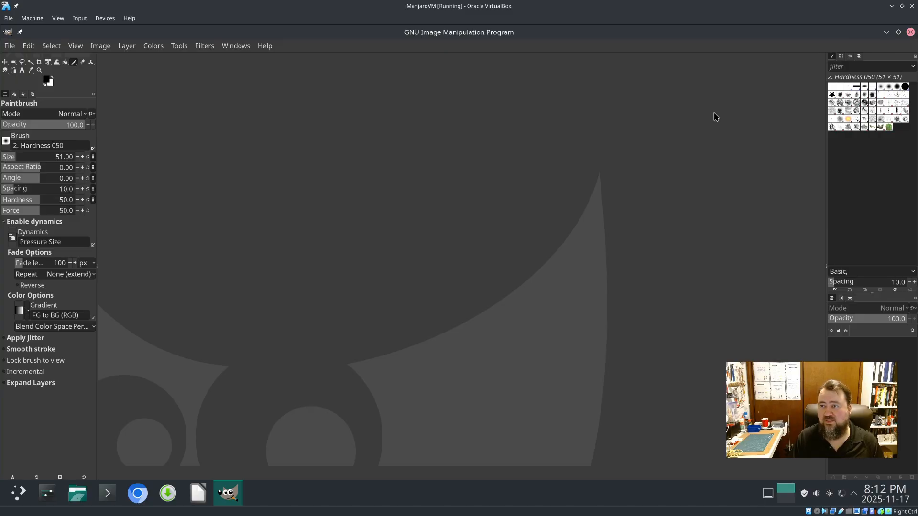
{"action": "key", "text": "ctrl+q"}
- Launch Inkscape from the Graphics applications
{"action": "left_click", "coordinate": [16, 495]}
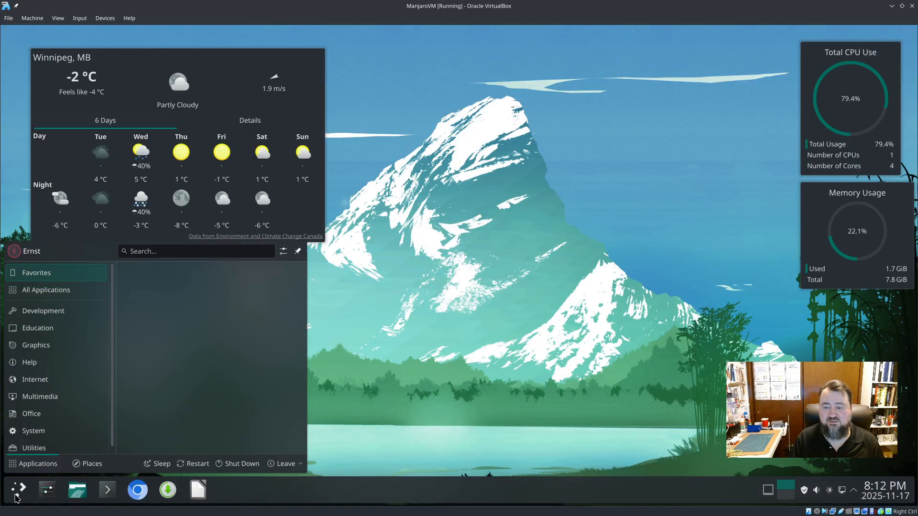
{"action": "left_click", "coordinate": [67, 397]}
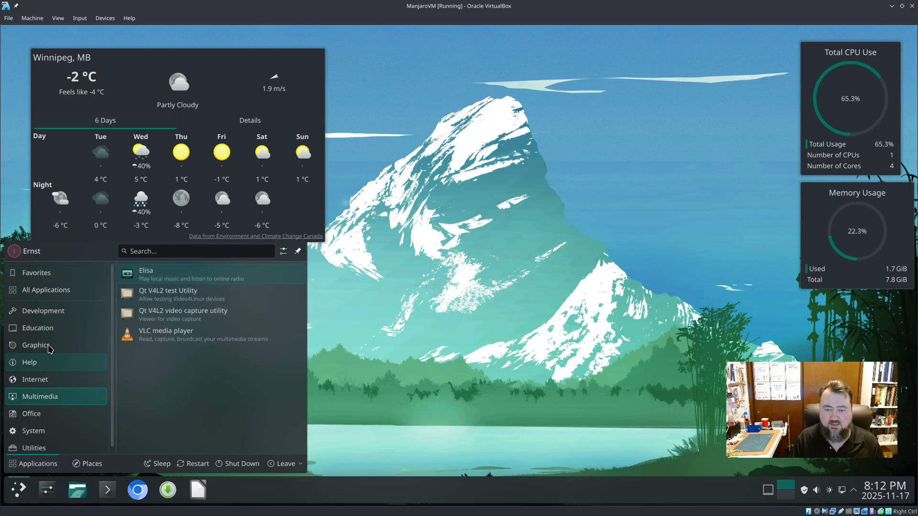
{"action": "left_click", "coordinate": [66, 345]}
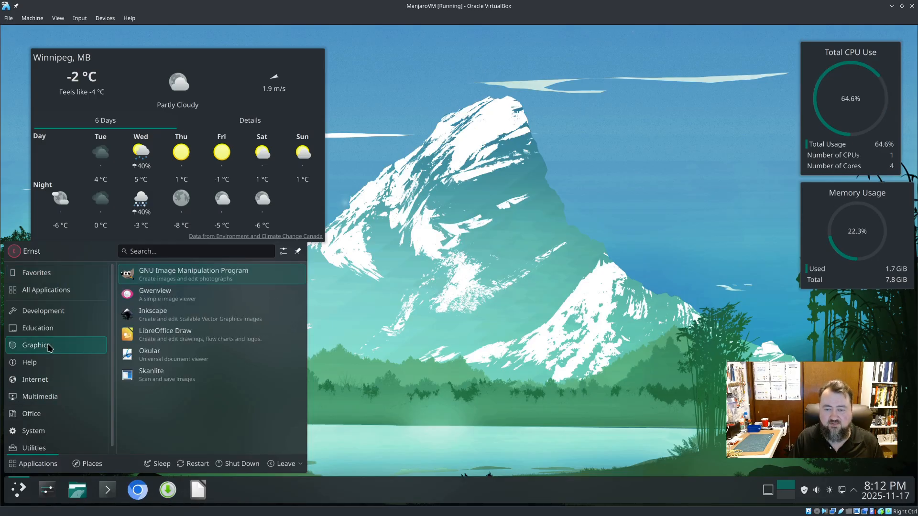
{"action": "left_click", "coordinate": [180, 319]}
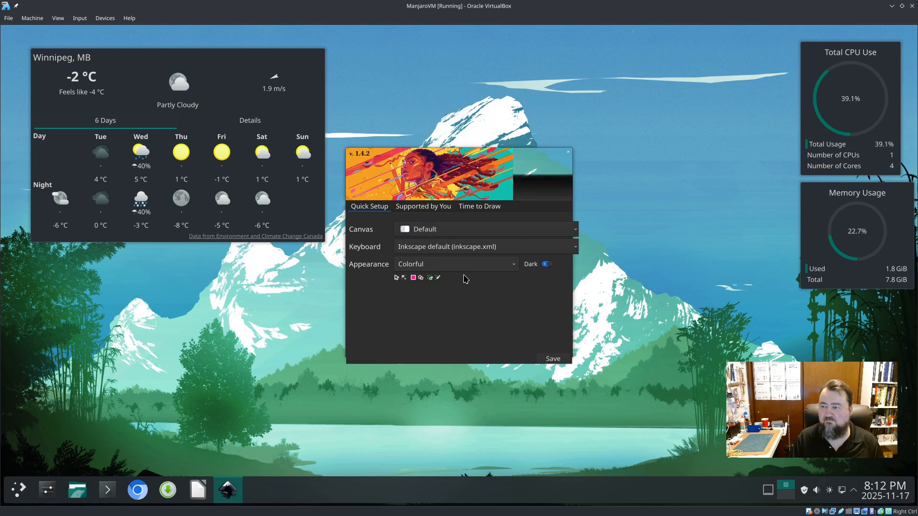
- Save Inkscape's default quick setup with the Colorful dark appearance, skip the support page, and create a new document
{"action": "left_click", "coordinate": [553, 359]}
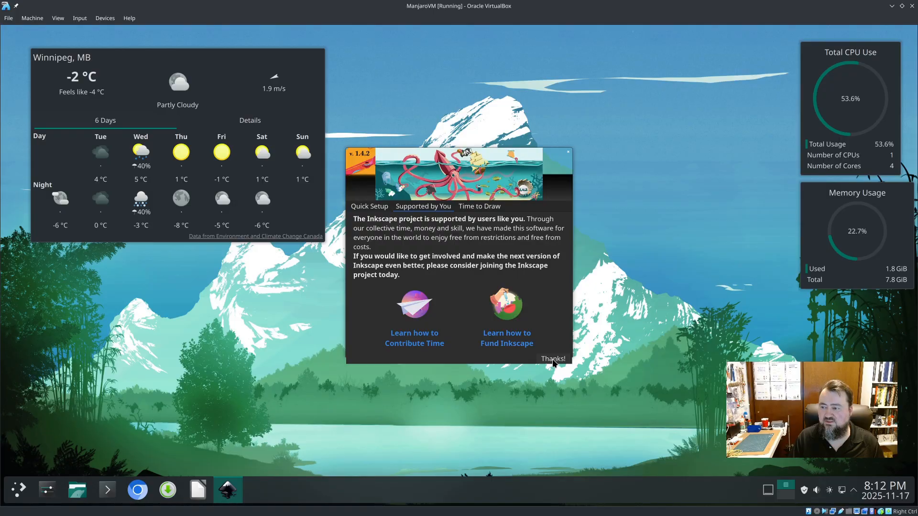
{"action": "left_click", "coordinate": [480, 207]}
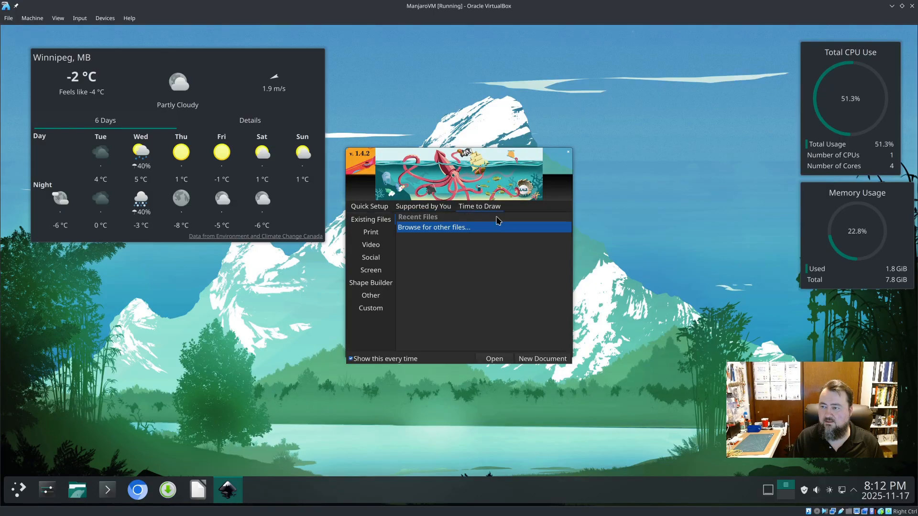
{"action": "left_click", "coordinate": [532, 359]}
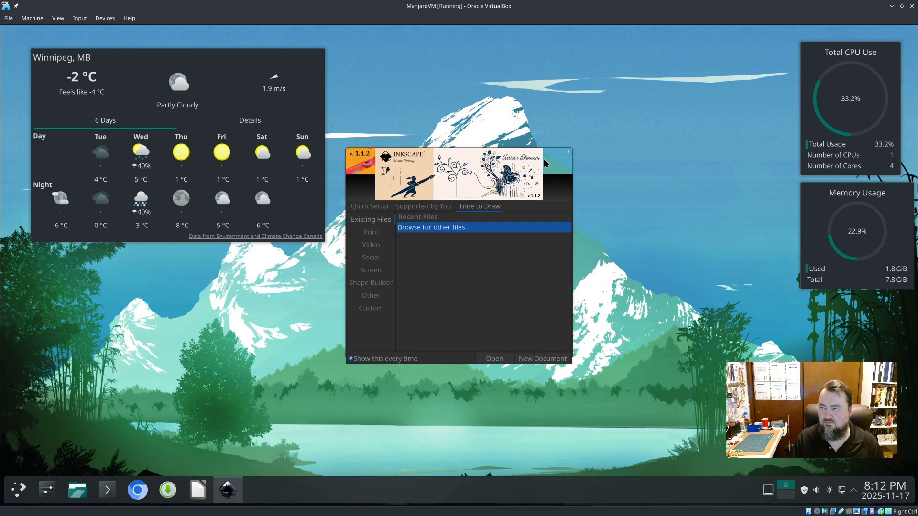
- Widen Inkscape's toolbox so the tools are arranged in several columns, and close Inkscape
{"action": "left_click_drag", "start_coordinate": [554, 157], "coordinate": [584, 182]}
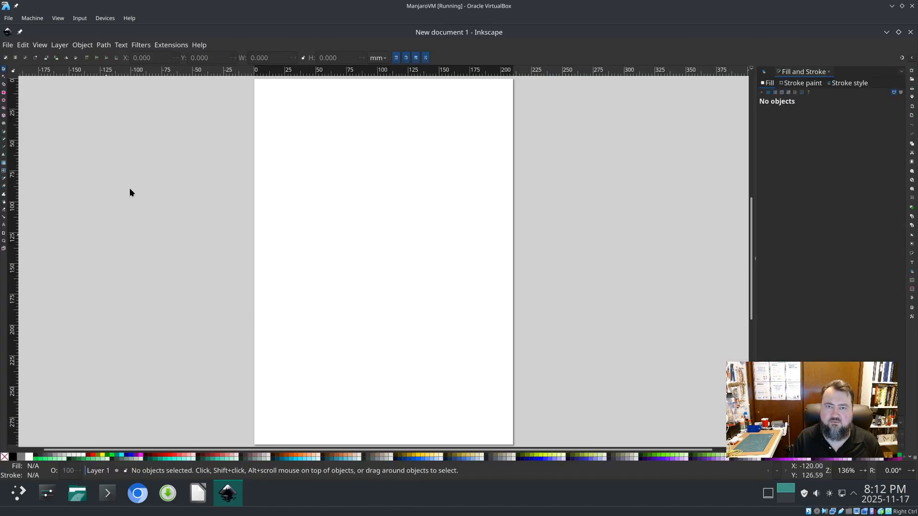
{"action": "left_click_drag", "start_coordinate": [8, 279], "coordinate": [32, 278]}
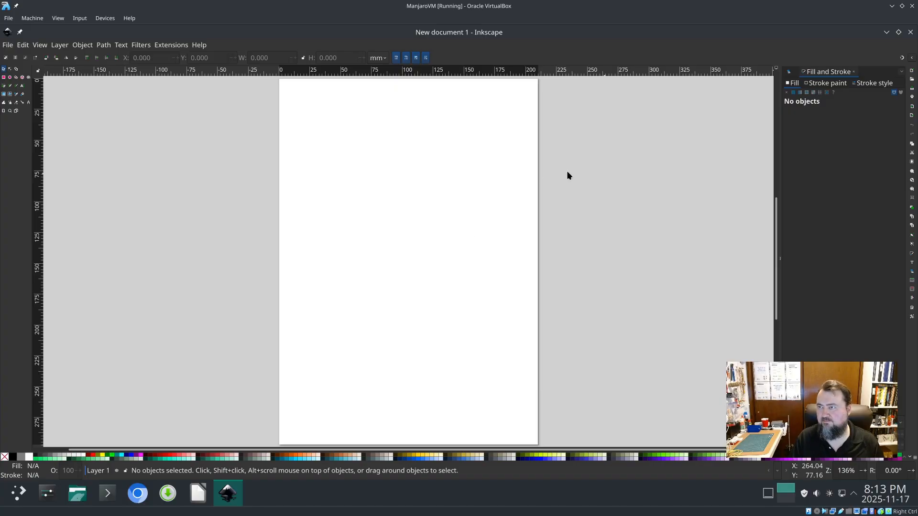
{"action": "left_click", "coordinate": [911, 32]}
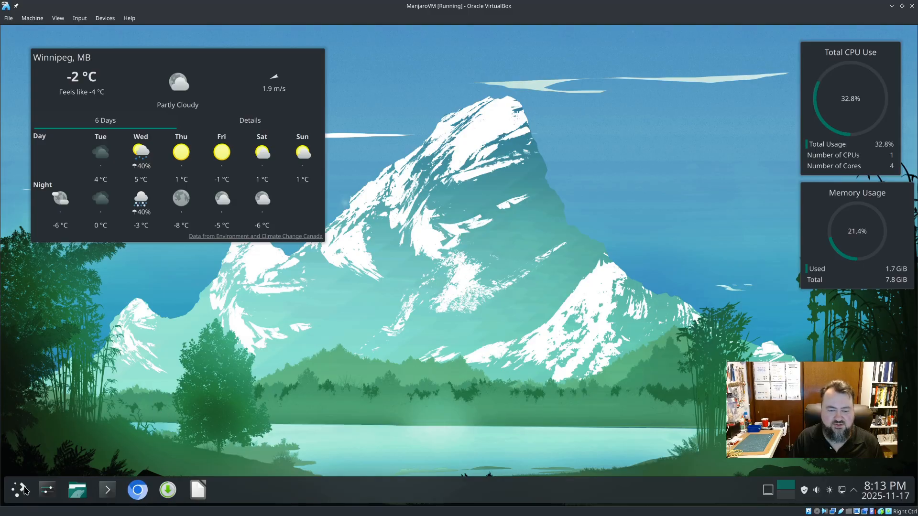
- Search Add/Remove Software for "onlyoffice" and mark the official repository's onlyoffice-desktopeditors package for installation
{"action": "left_click", "coordinate": [165, 490]}
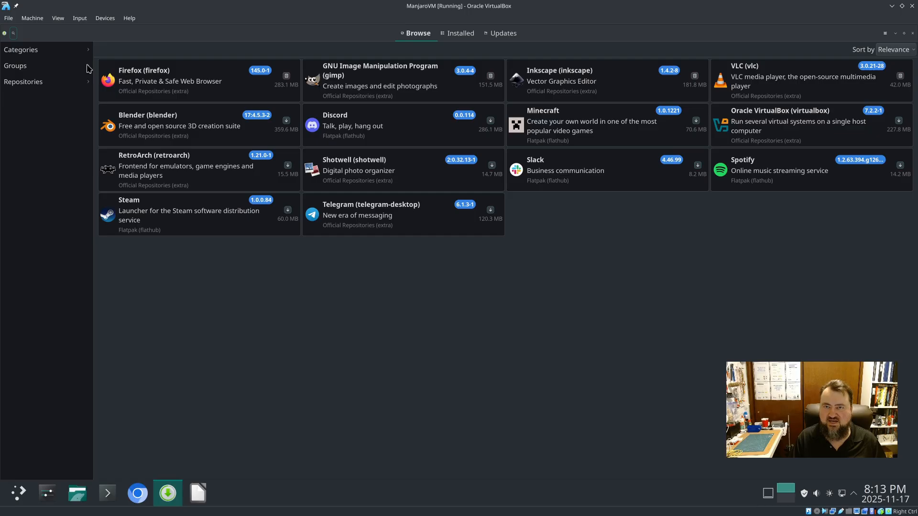
{"action": "left_click", "coordinate": [15, 35]}
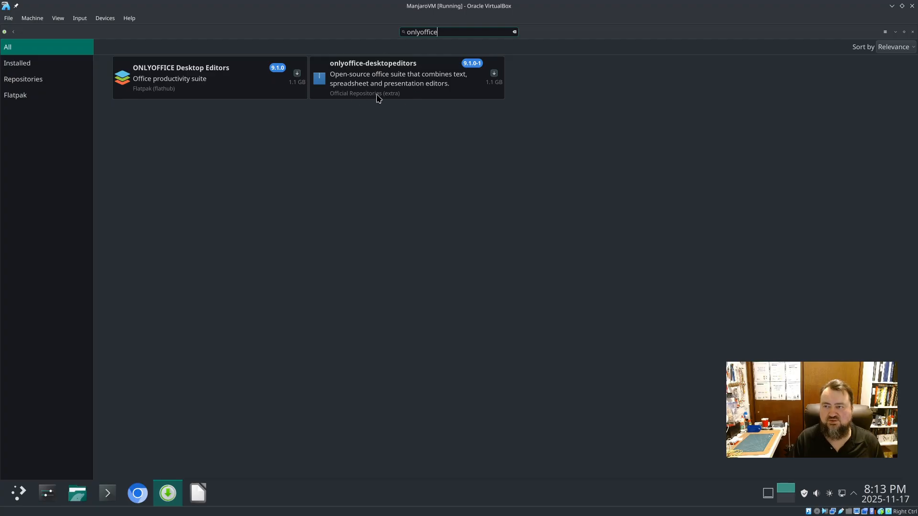
{"action": "left_click", "coordinate": [494, 74]}
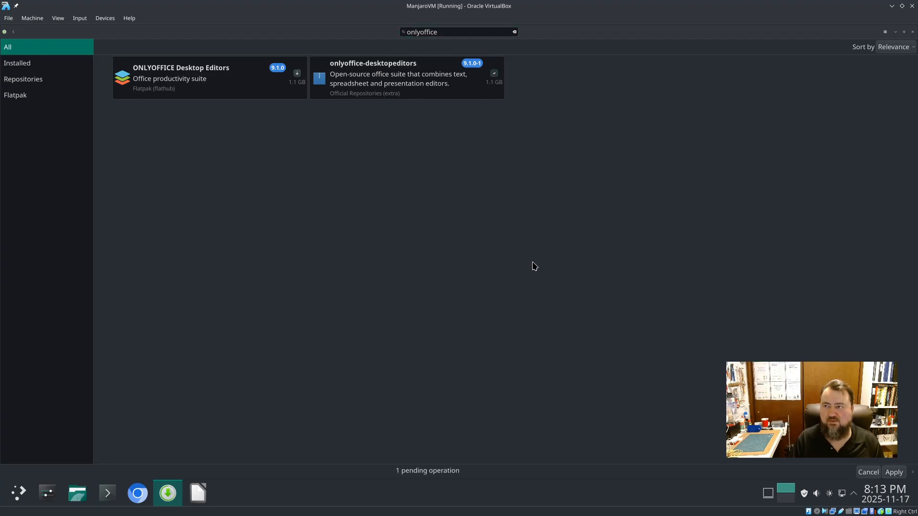
- Install the pending onlyoffice-desktopeditors package, authenticating with the account password and confirming the transaction, and close the package manager
{"action": "left_click", "coordinate": [901, 475]}
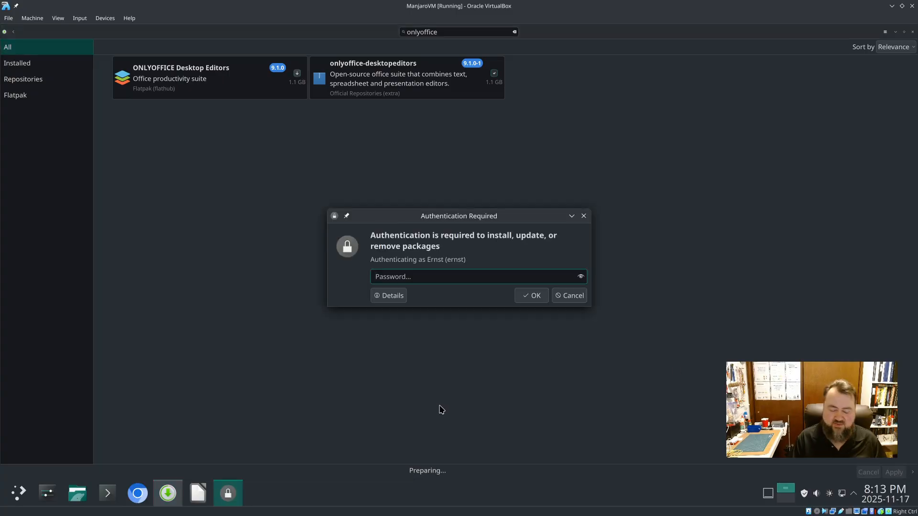
{"action": "type", "text": "********"}
{"action": "key", "text": "Return"}
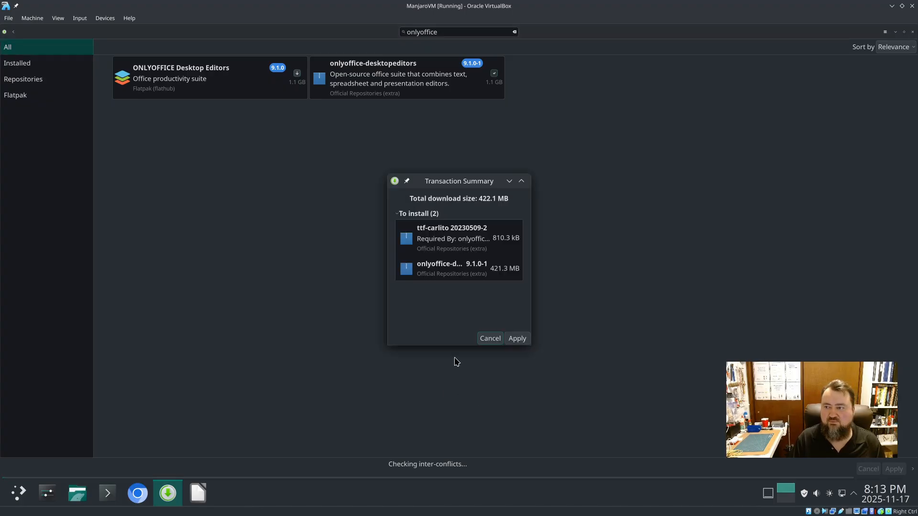
{"action": "left_click", "coordinate": [518, 339]}
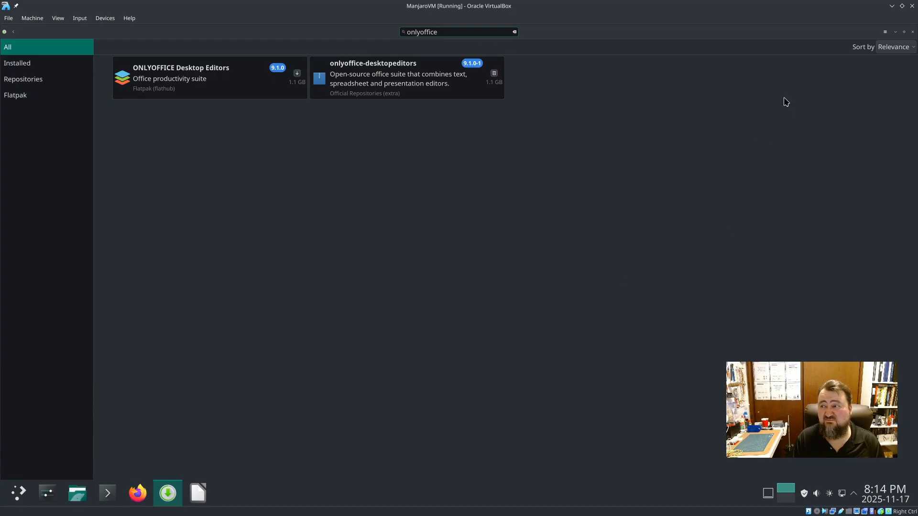
{"action": "left_click", "coordinate": [914, 33]}
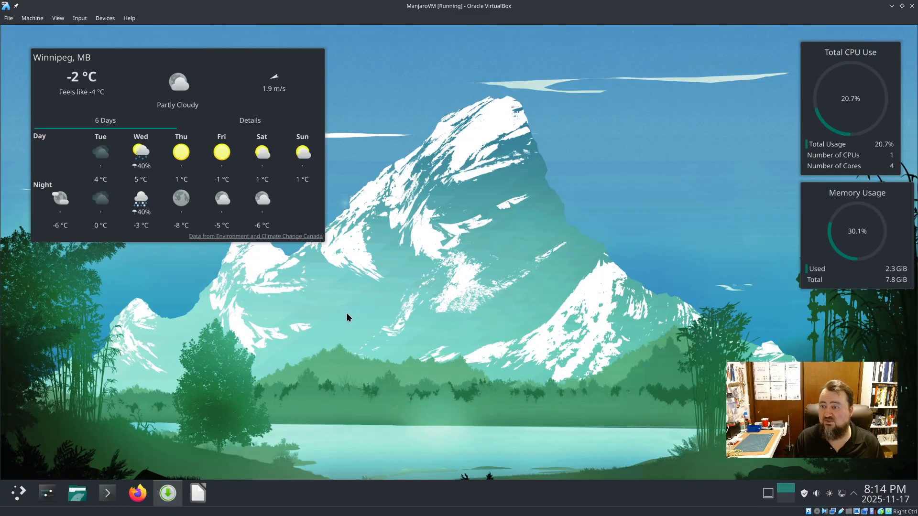
- Launch ONLYOFFICE from the Office applications, create a blank DOCX document, and maximize the window
{"action": "left_click", "coordinate": [18, 490]}
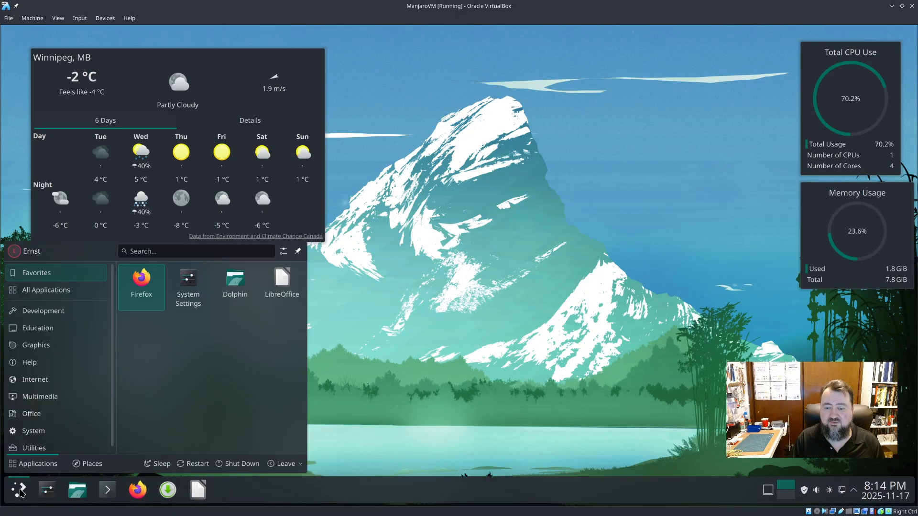
{"action": "left_click", "coordinate": [38, 421]}
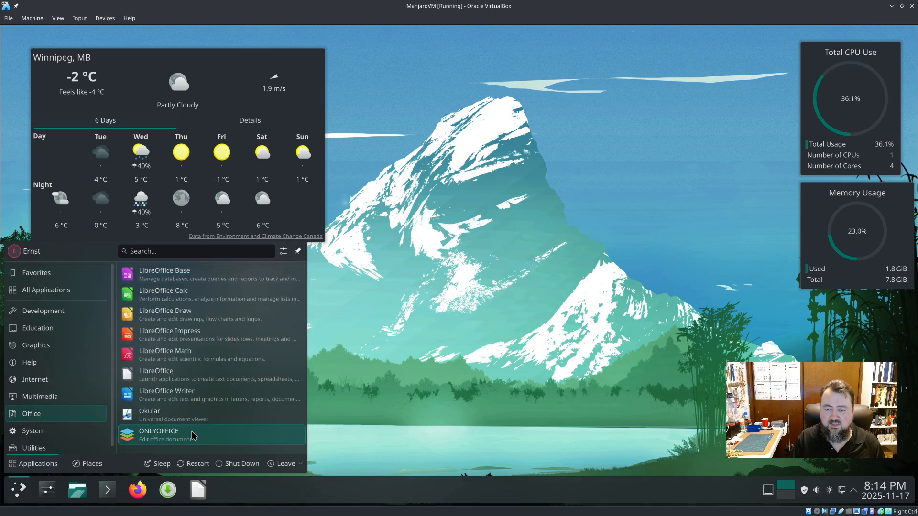
{"action": "left_click", "coordinate": [166, 436]}
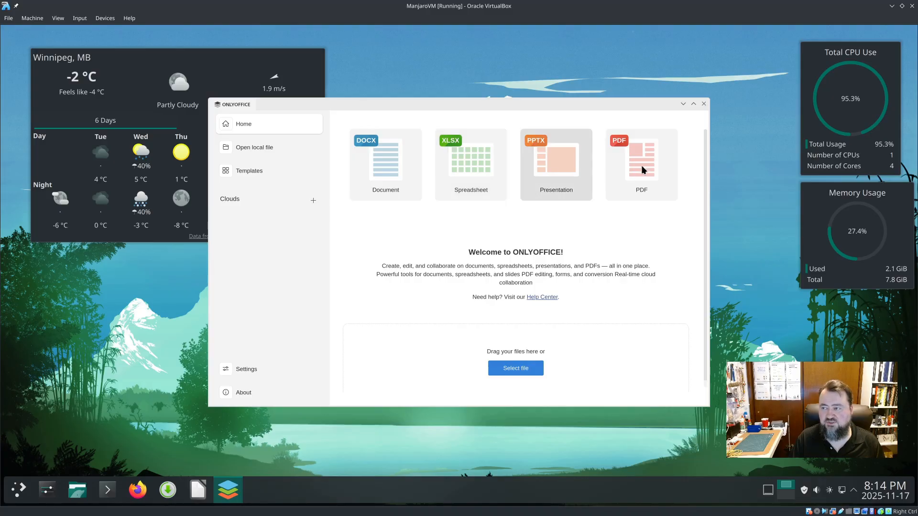
{"action": "left_click", "coordinate": [381, 171]}
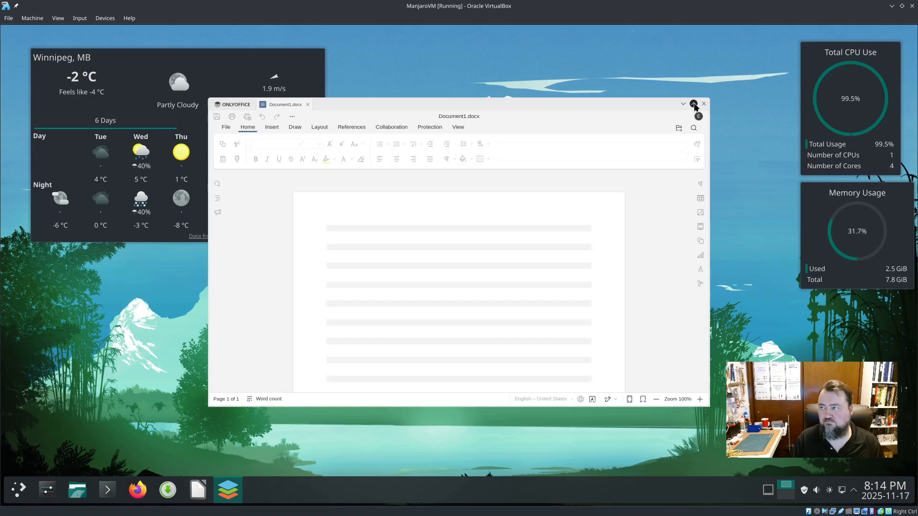
{"action": "left_click", "coordinate": [693, 104]}
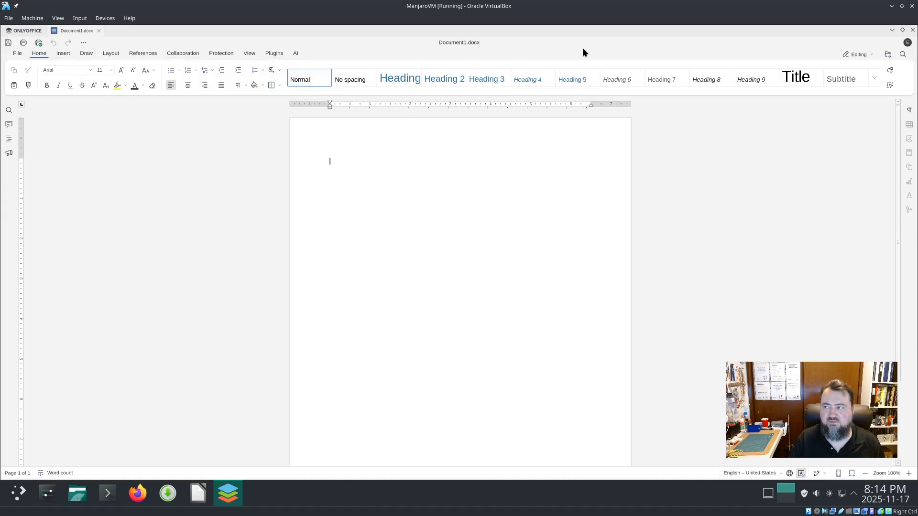
- Examine the insertion tools for the blank document, return to the text formatting tools, and close ONLYOFFICE
{"action": "left_click", "coordinate": [62, 54]}
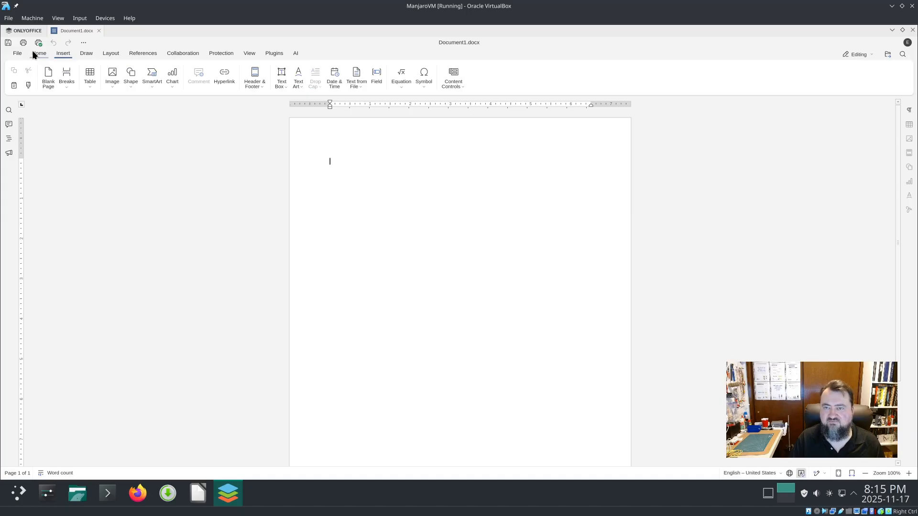
{"action": "left_click", "coordinate": [33, 56]}
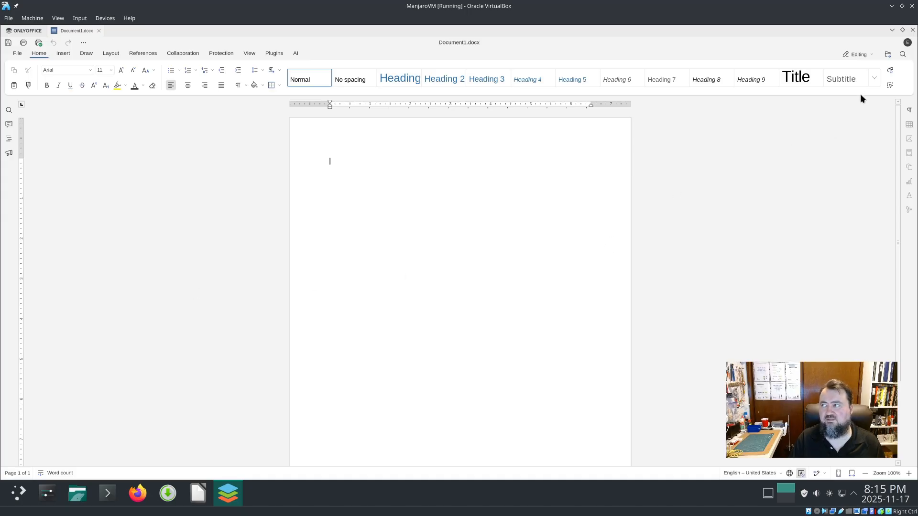
{"action": "left_click", "coordinate": [913, 30]}
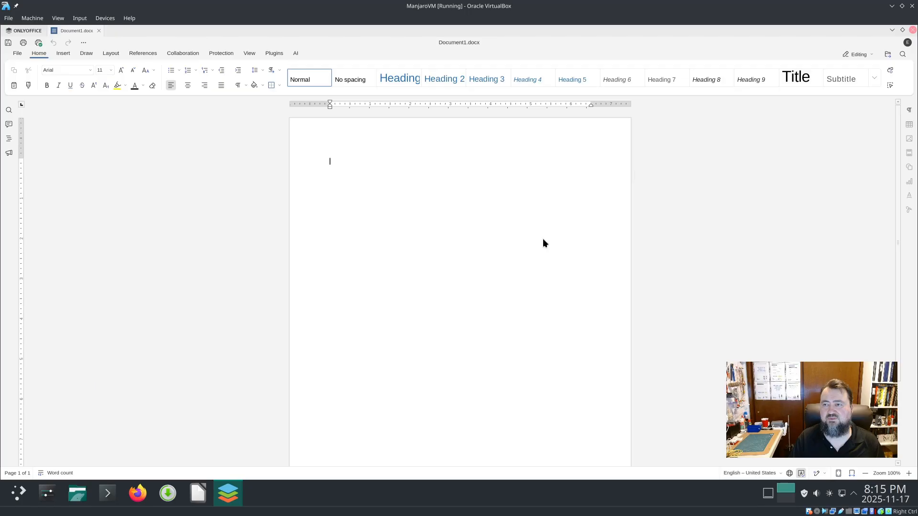